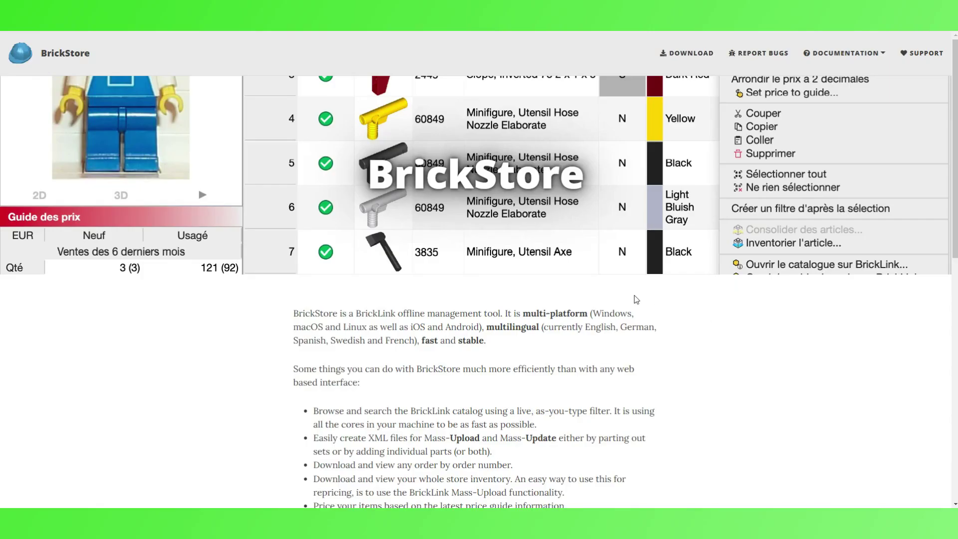
{"action": "scroll", "coordinate": [616, 290], "scroll_direction": "down", "scroll_amount": 2}
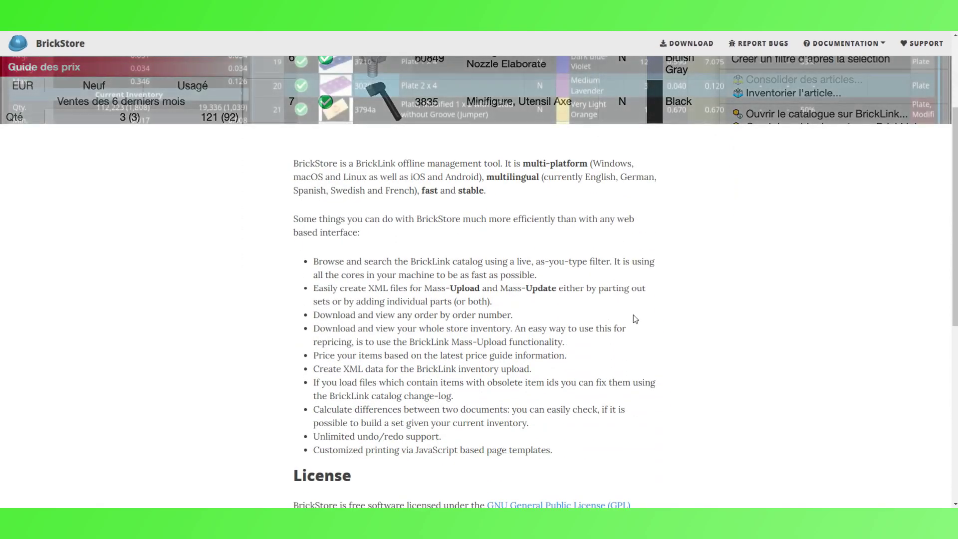
{"action": "scroll", "coordinate": [633, 315], "scroll_direction": "up", "scroll_amount": 2}
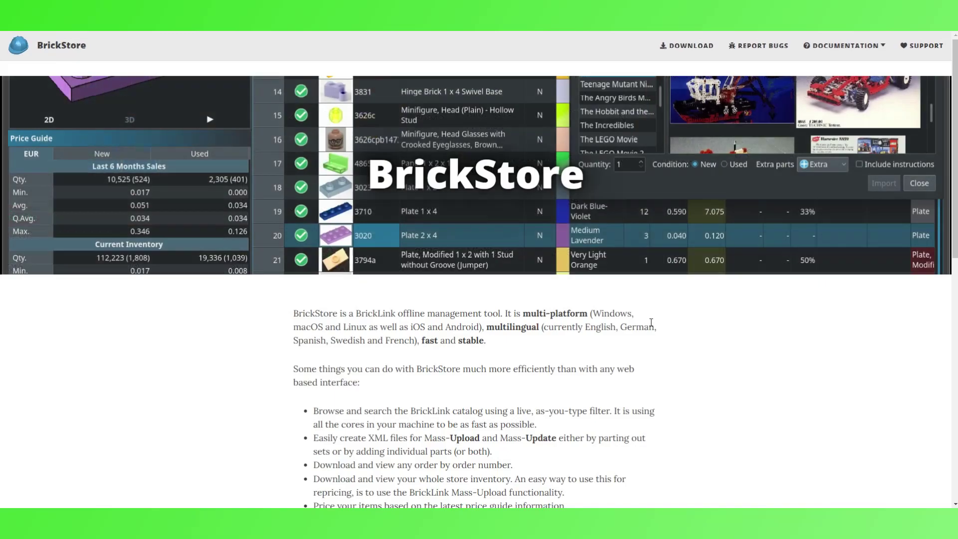
Step: Visit the BrickStore download page, open the installation instructions, then show the documentation page list
{"action": "left_click", "coordinate": [681, 54]}
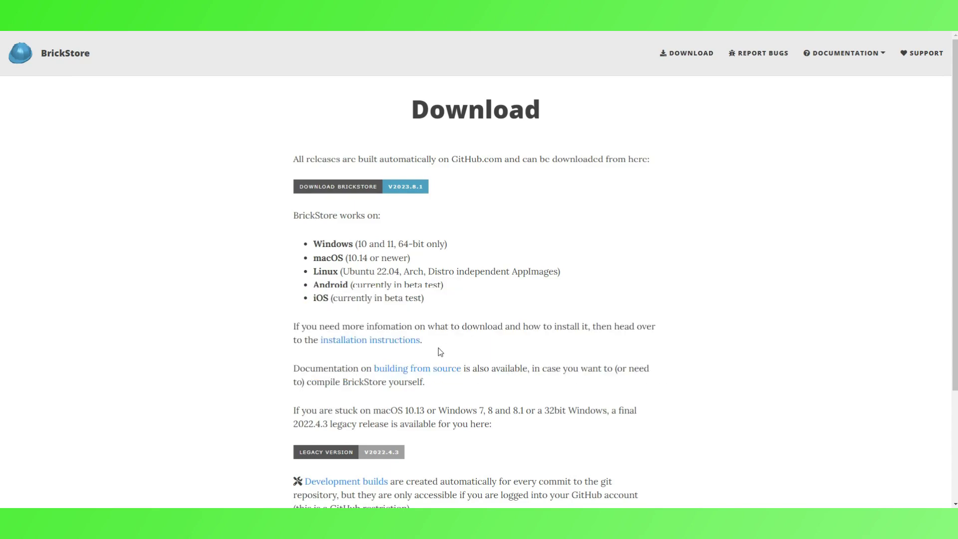
{"action": "left_click", "coordinate": [398, 341]}
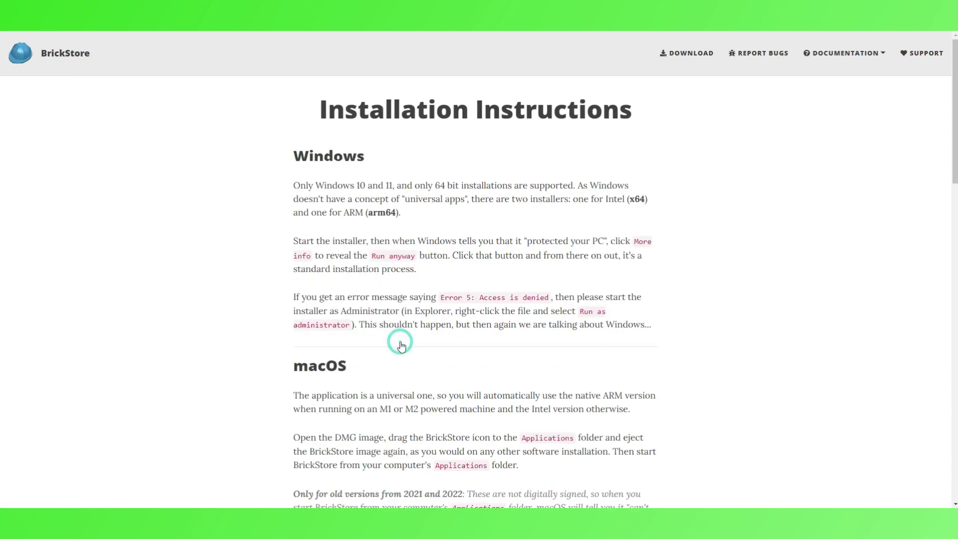
{"action": "scroll", "coordinate": [480, 224], "scroll_direction": "down", "scroll_amount": 5}
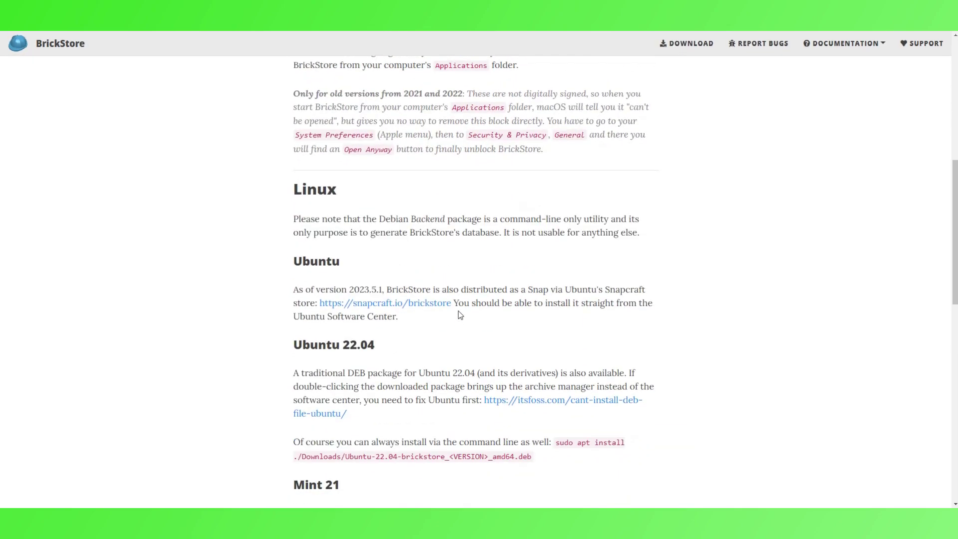
{"action": "scroll", "coordinate": [452, 347], "scroll_direction": "down", "scroll_amount": 2}
{"action": "scroll", "coordinate": [448, 377], "scroll_direction": "down", "scroll_amount": 1}
{"action": "scroll", "coordinate": [448, 377], "scroll_direction": "down", "scroll_amount": 1}
{"action": "scroll", "coordinate": [447, 380], "scroll_direction": "down", "scroll_amount": 1}
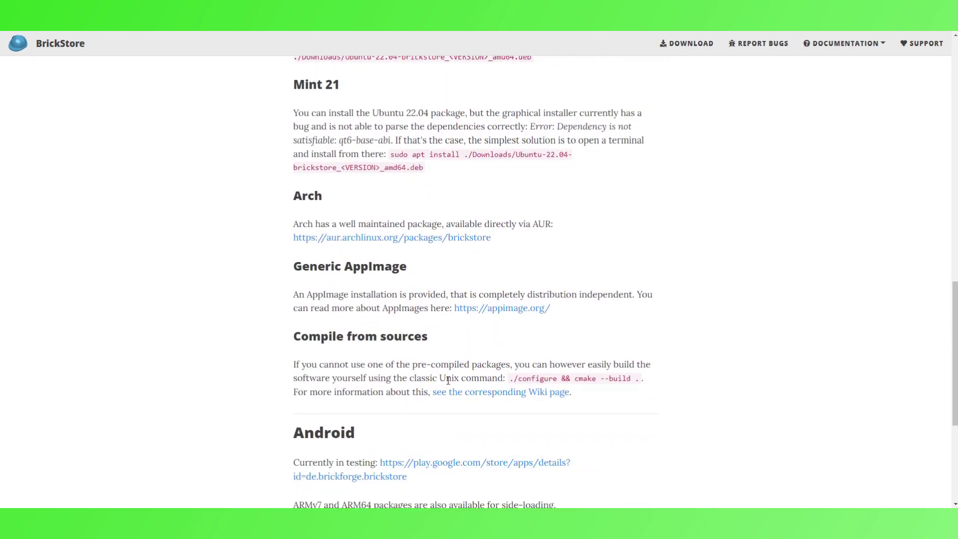
{"action": "scroll", "coordinate": [447, 380], "scroll_direction": "down", "scroll_amount": 1}
{"action": "scroll", "coordinate": [447, 365], "scroll_direction": "down", "scroll_amount": 2}
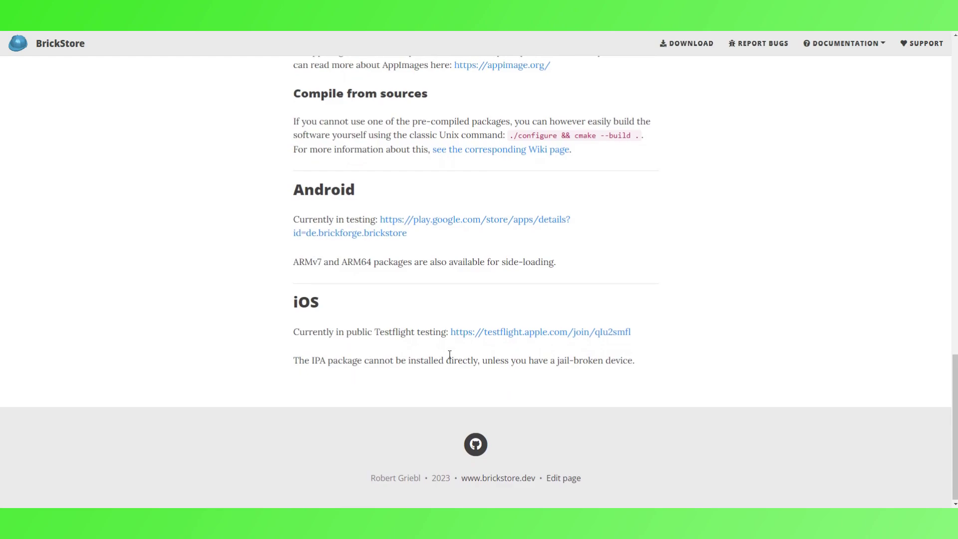
{"action": "scroll", "coordinate": [450, 358], "scroll_direction": "up", "scroll_amount": 3}
{"action": "scroll", "coordinate": [451, 345], "scroll_direction": "up", "scroll_amount": 5}
{"action": "scroll", "coordinate": [455, 330], "scroll_direction": "up", "scroll_amount": 4}
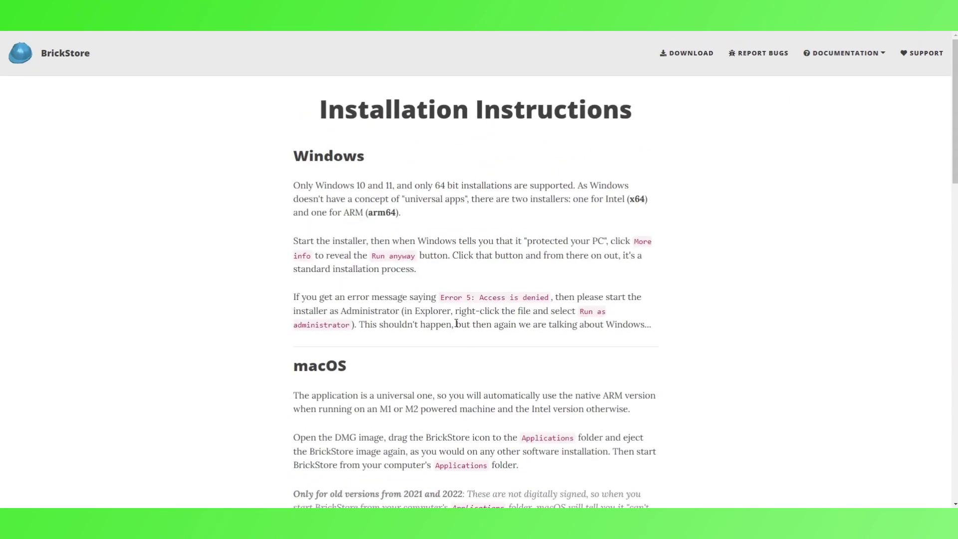
{"action": "left_click", "coordinate": [832, 57]}
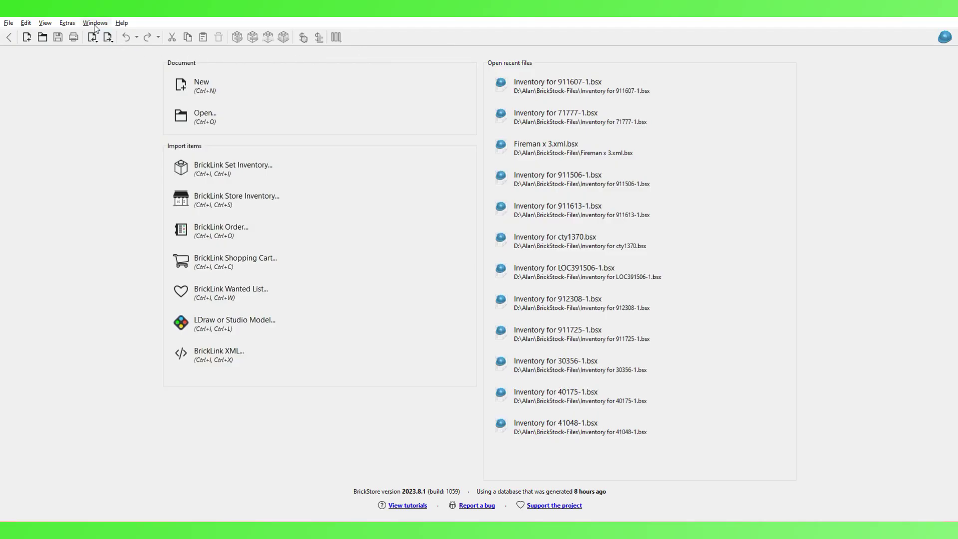
Step: Open Extras > Settings and review the Interface, BrickLink, LDraw, Toolbar and Keyboard tabs
{"action": "left_click", "coordinate": [68, 23]}
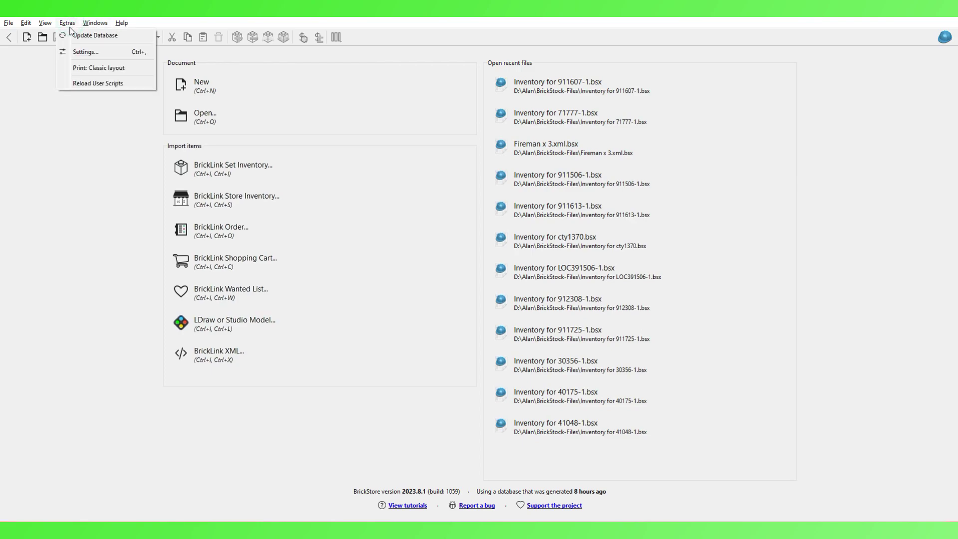
{"action": "left_click", "coordinate": [72, 54]}
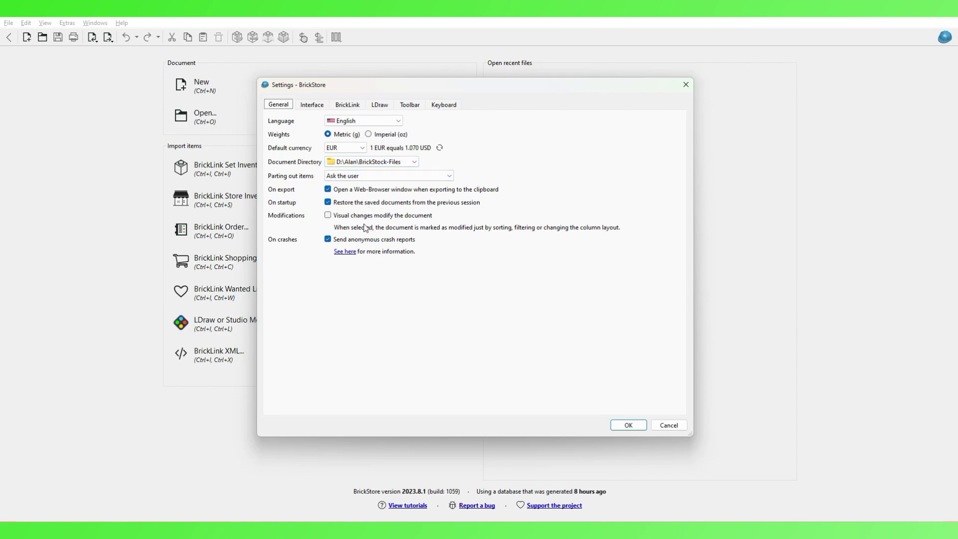
{"action": "left_click", "coordinate": [312, 105]}
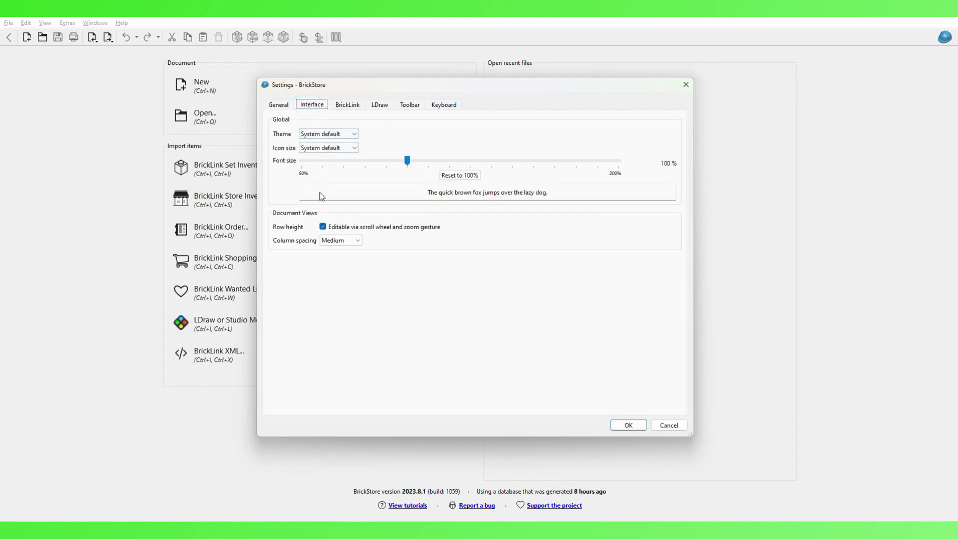
{"action": "left_click", "coordinate": [347, 107]}
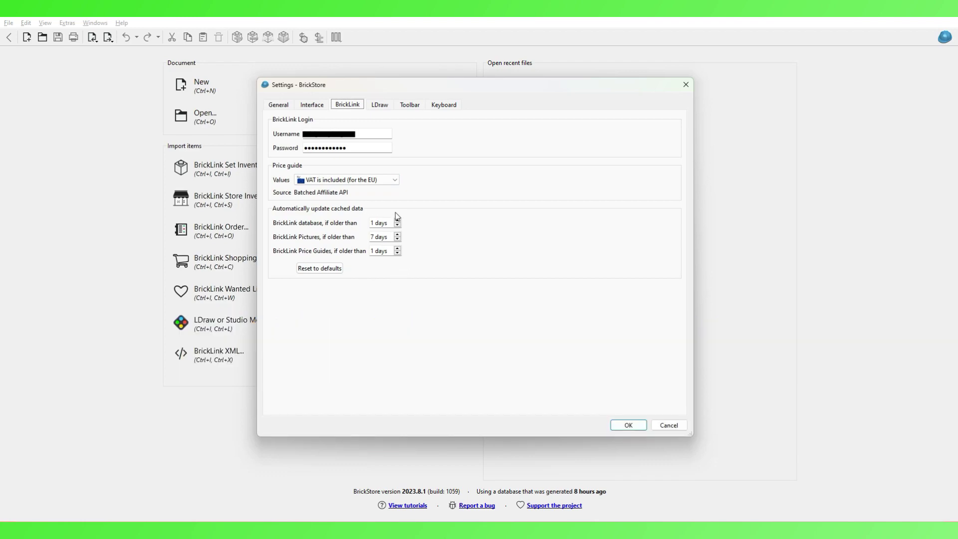
{"action": "left_click", "coordinate": [380, 105]}
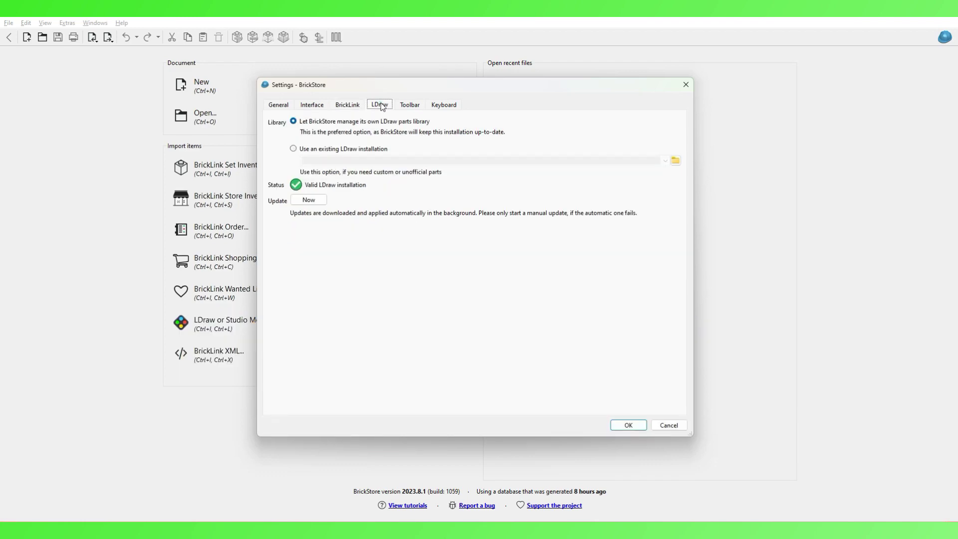
{"action": "left_click", "coordinate": [409, 105]}
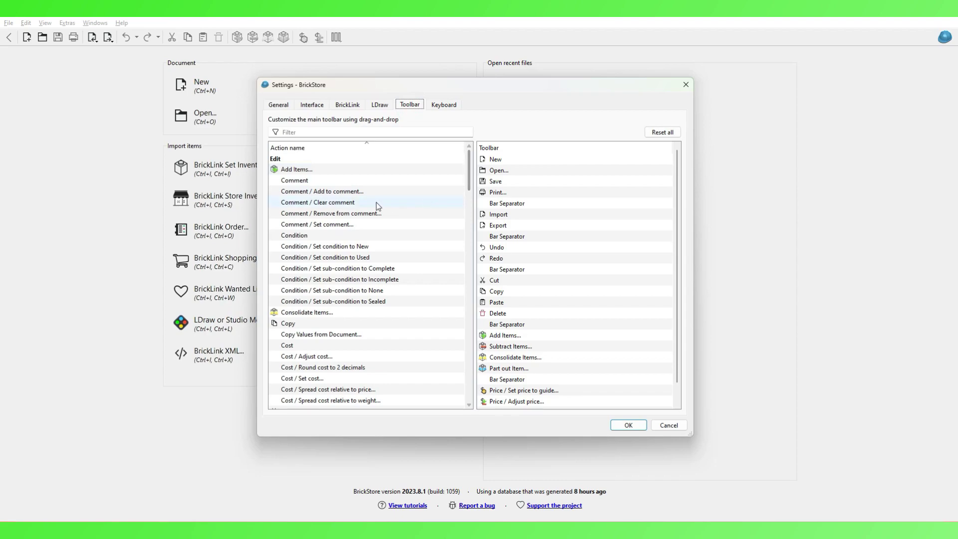
{"action": "left_click", "coordinate": [443, 106]}
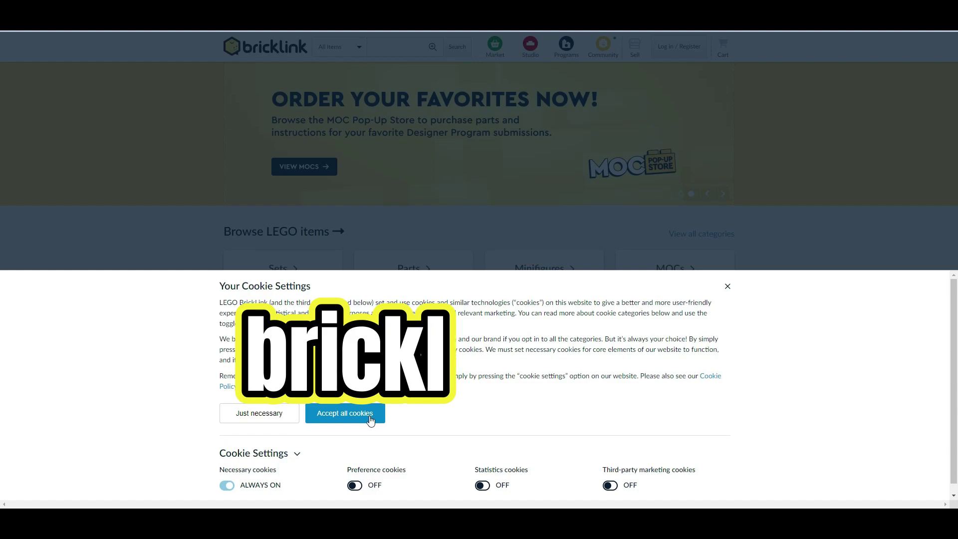
Step: Accept BrickLink's cookies and open the new account registration form
{"action": "left_click", "coordinate": [369, 418]}
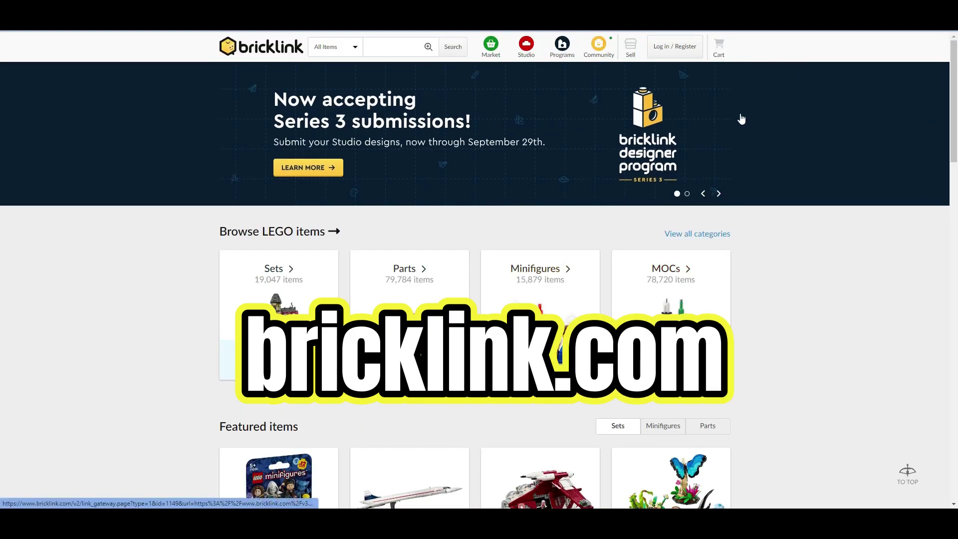
{"action": "left_click", "coordinate": [674, 47]}
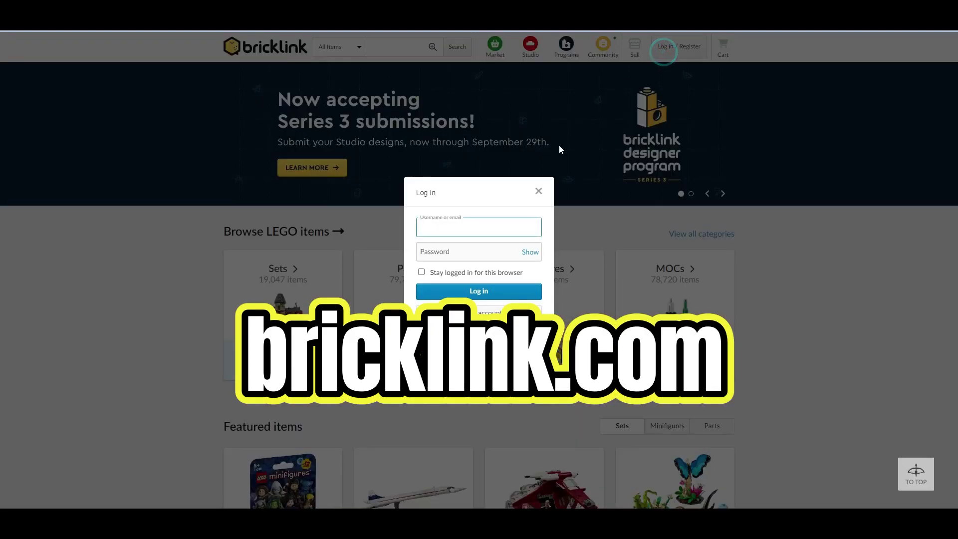
{"action": "left_click", "coordinate": [494, 313]}
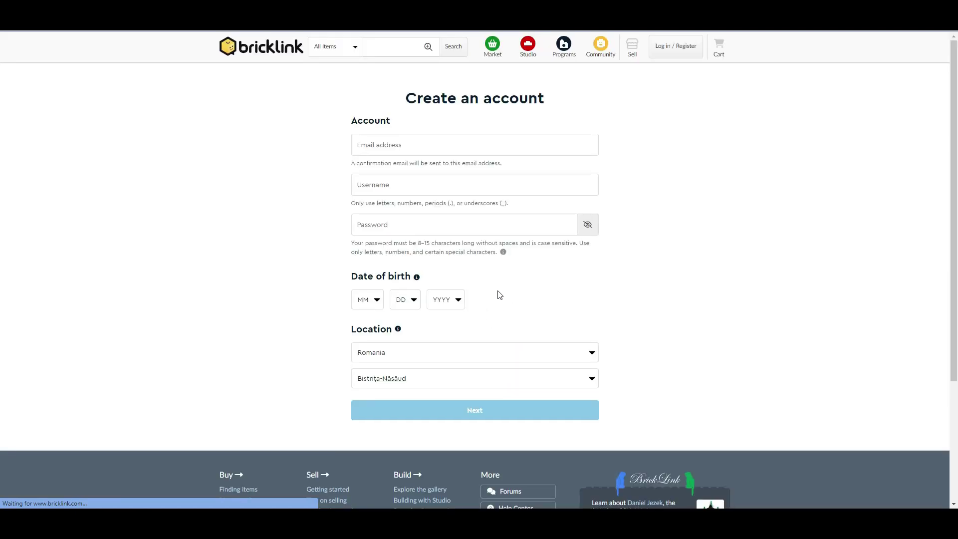
{"action": "left_click", "coordinate": [445, 145]}
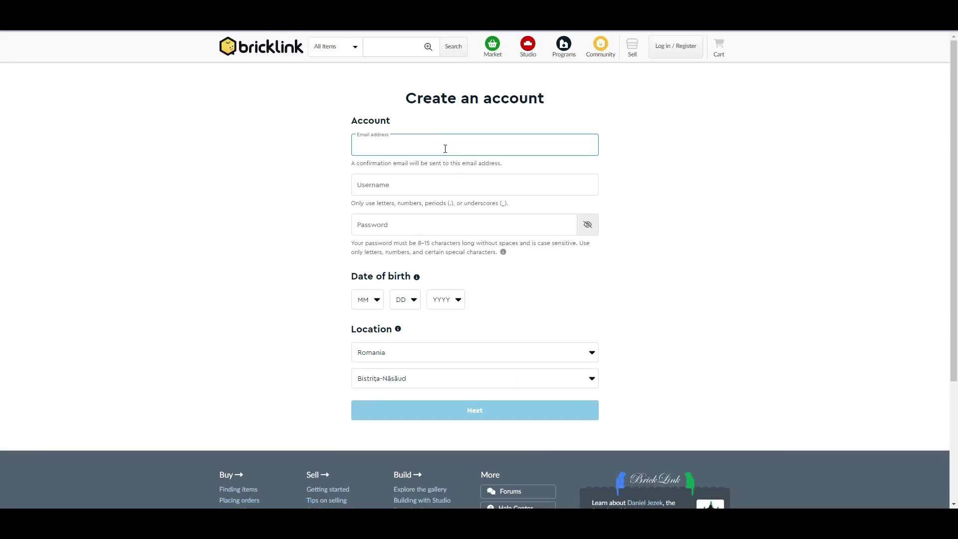
{"action": "left_click", "coordinate": [431, 181]}
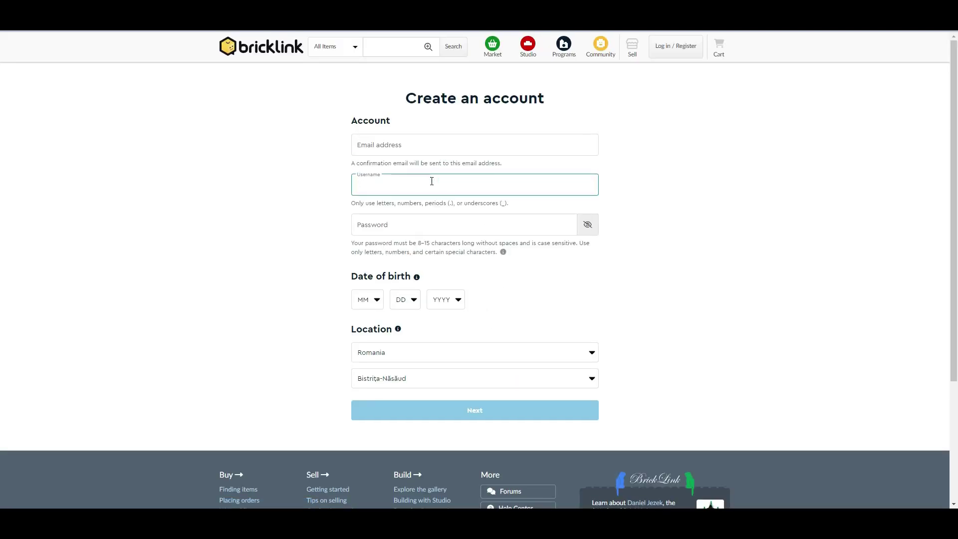
Step: Set the location to United Kingdom with Hampshire as the county
{"action": "left_click", "coordinate": [403, 356]}
{"action": "scroll", "coordinate": [410, 330], "scroll_direction": "down", "scroll_amount": 2}
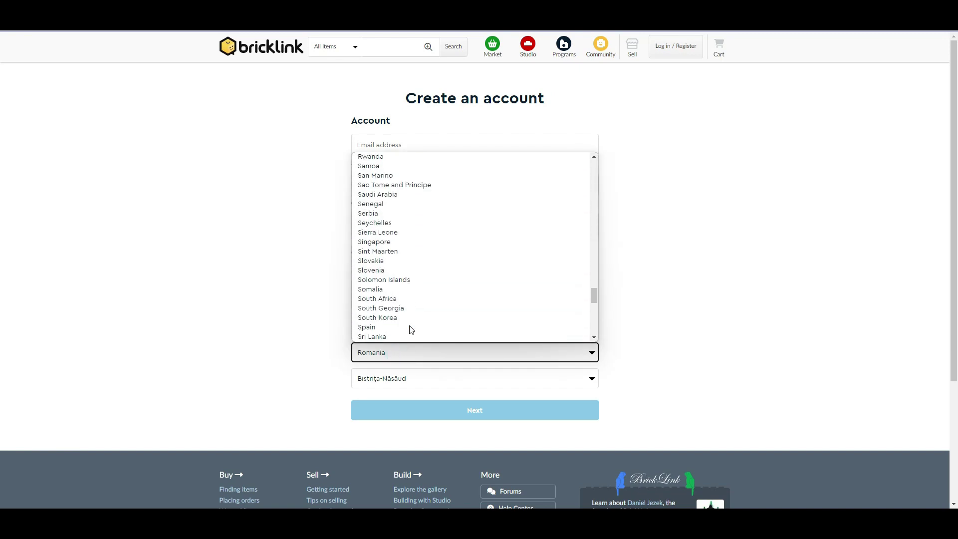
{"action": "scroll", "coordinate": [401, 292], "scroll_direction": "down", "scroll_amount": 5}
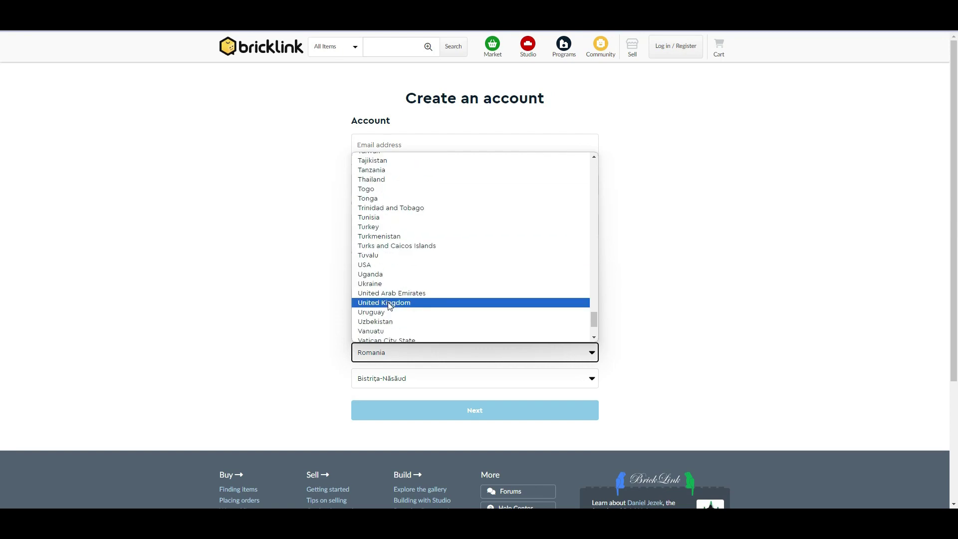
{"action": "scroll", "coordinate": [400, 285], "scroll_direction": "down", "scroll_amount": 2}
{"action": "left_click", "coordinate": [400, 223]}
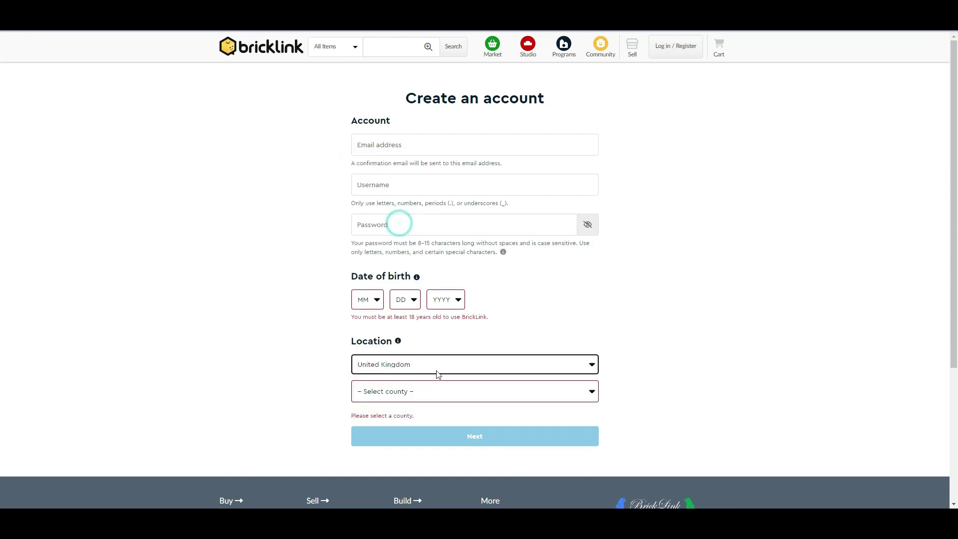
{"action": "left_click", "coordinate": [441, 388]}
{"action": "scroll", "coordinate": [438, 364], "scroll_direction": "down", "scroll_amount": 15}
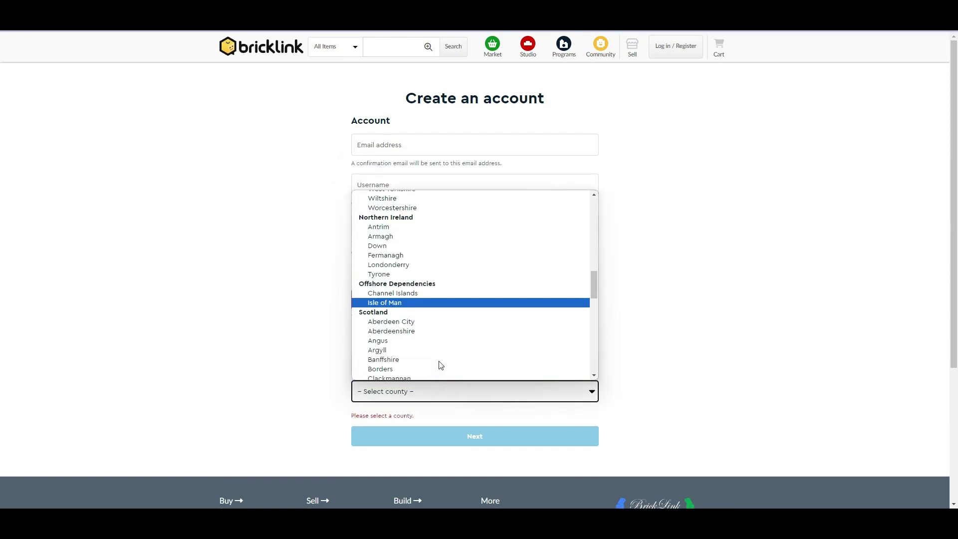
{"action": "scroll", "coordinate": [439, 310], "scroll_direction": "up", "scroll_amount": 12}
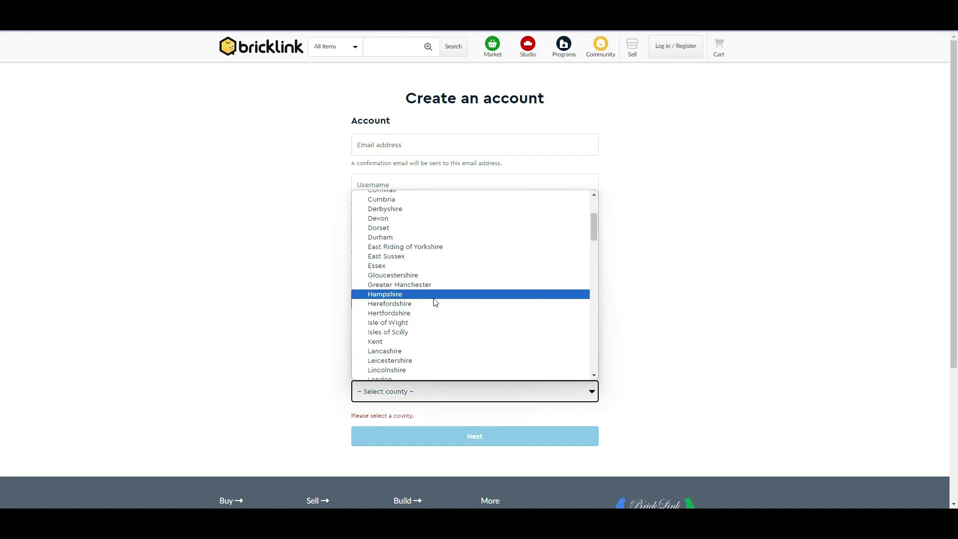
{"action": "left_click", "coordinate": [437, 295]}
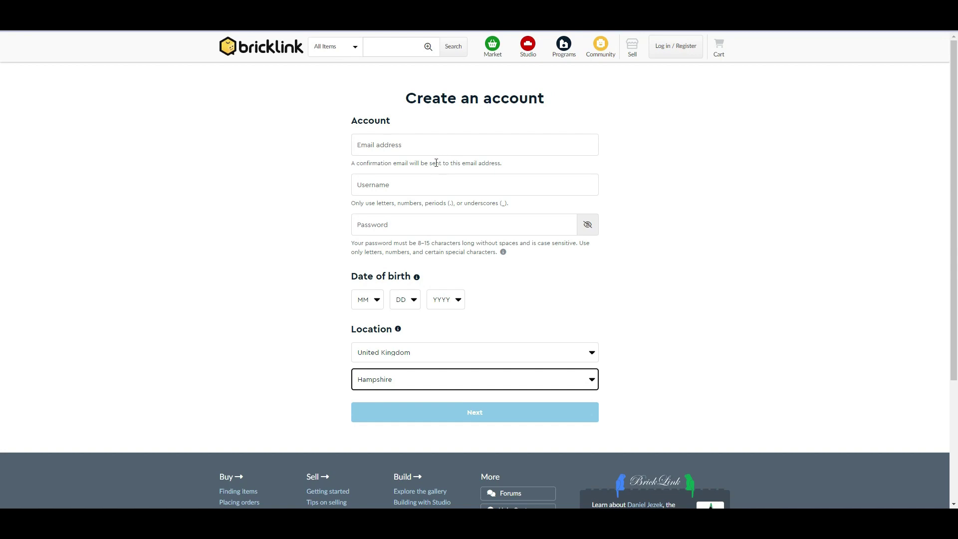
Step: Paste the email address, then enter username TBCinfo and a strong password
{"action": "left_click", "coordinate": [442, 144]}
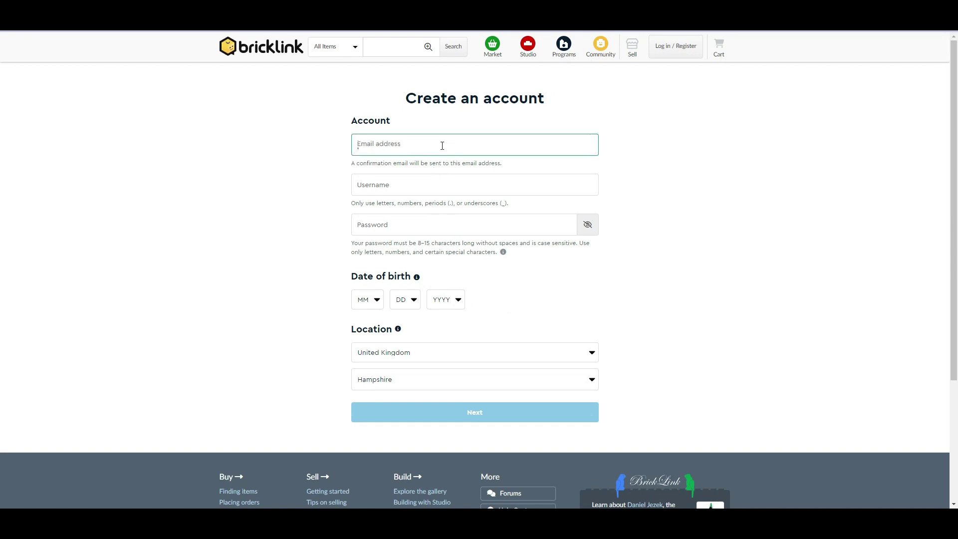
{"action": "key", "text": "ctrl+v"}
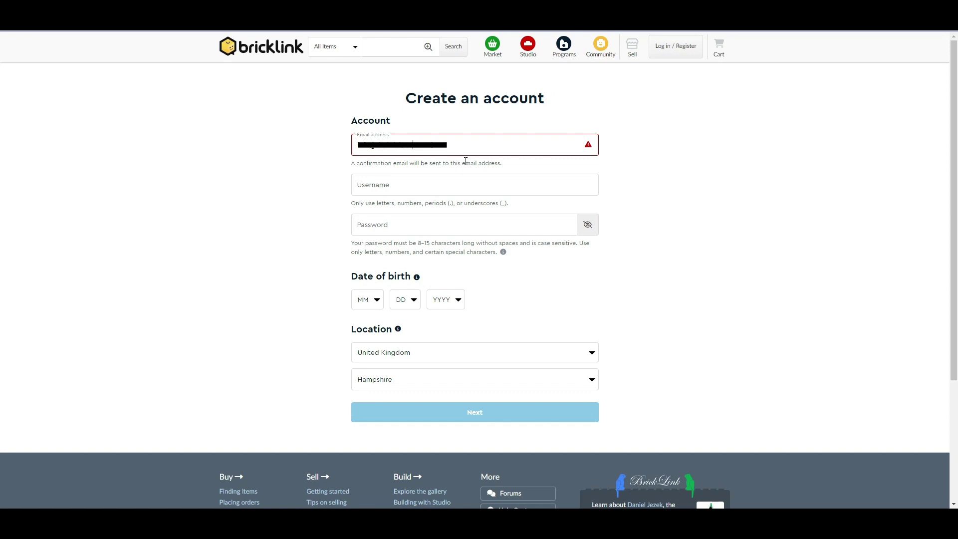
{"action": "type", "text": "om"}
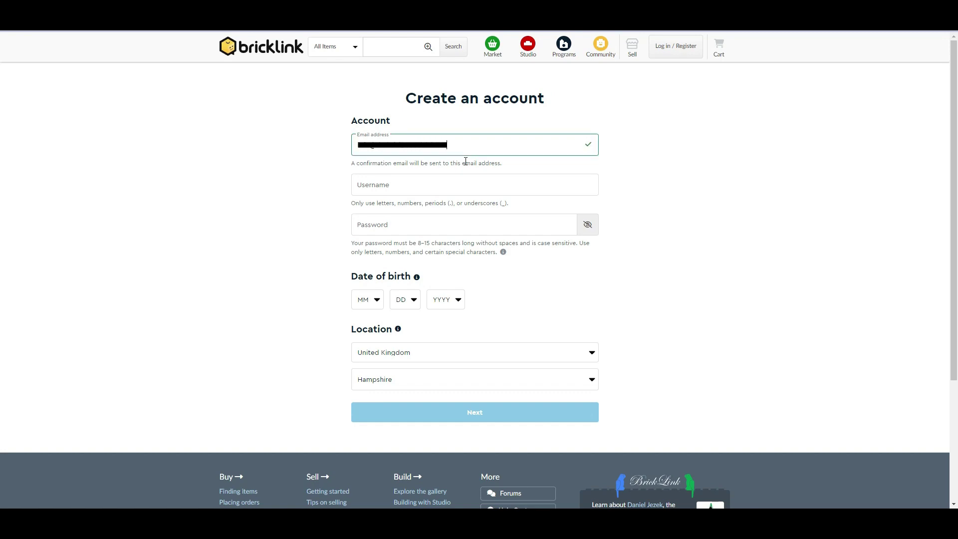
{"action": "left_click", "coordinate": [464, 188]}
{"action": "type", "text": "TBC"}
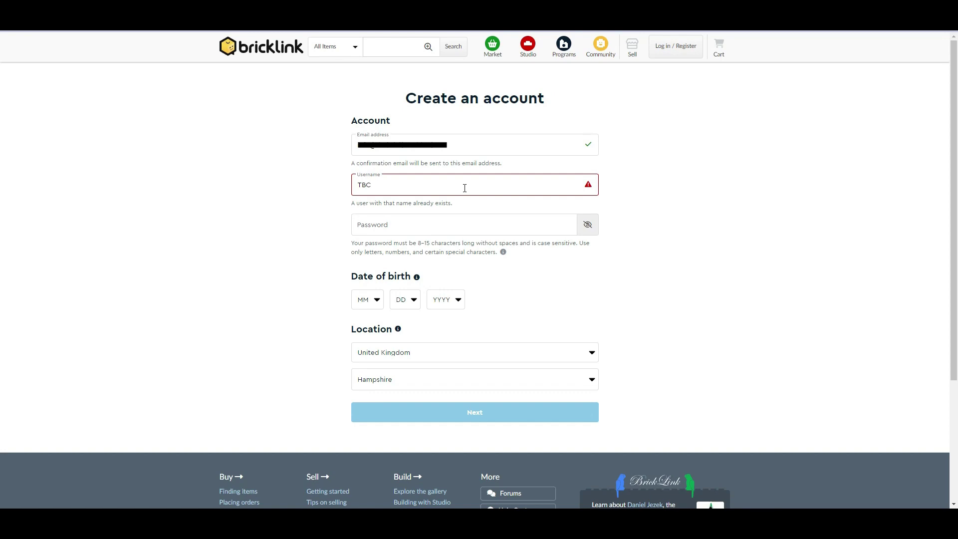
{"action": "type", "text": "info"}
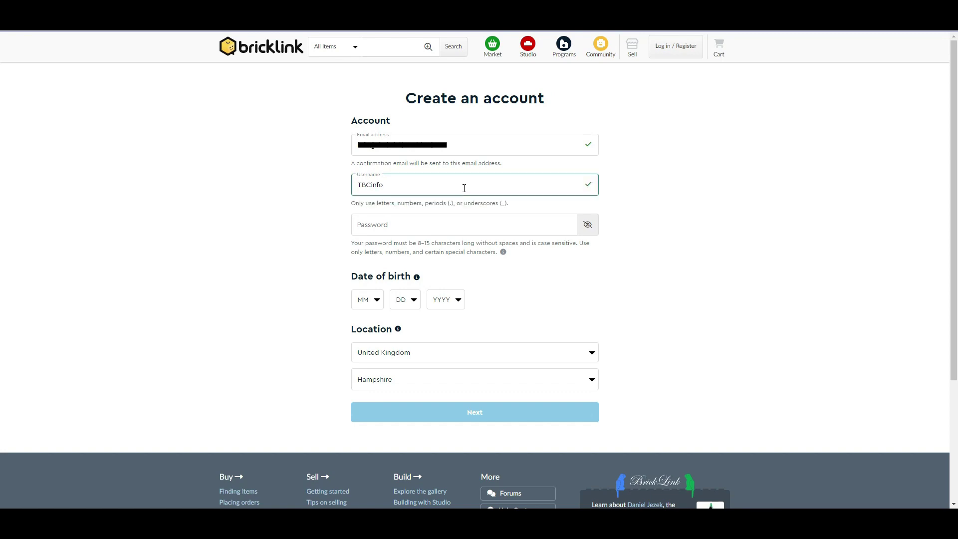
{"action": "left_click", "coordinate": [445, 224]}
{"action": "type", "text": "a"}
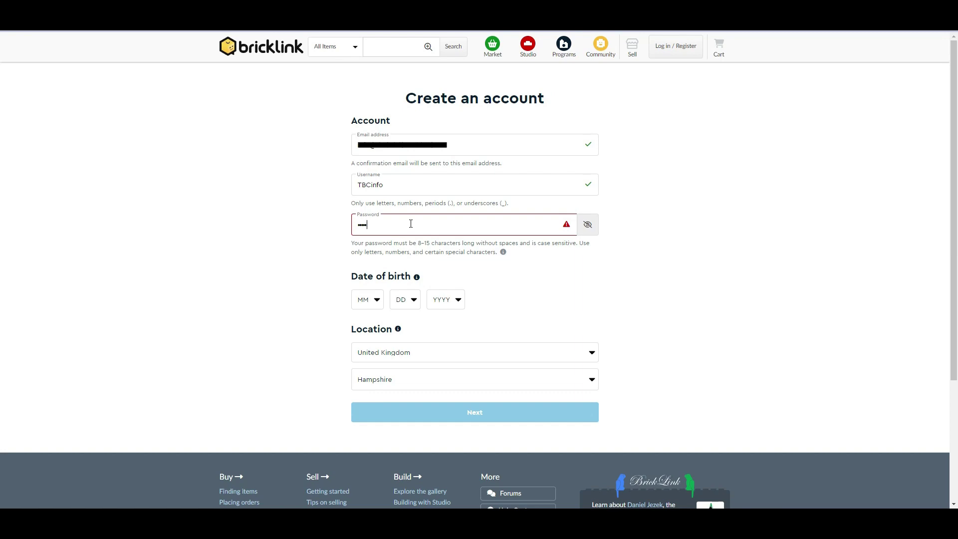
{"action": "type", "text": "a"}
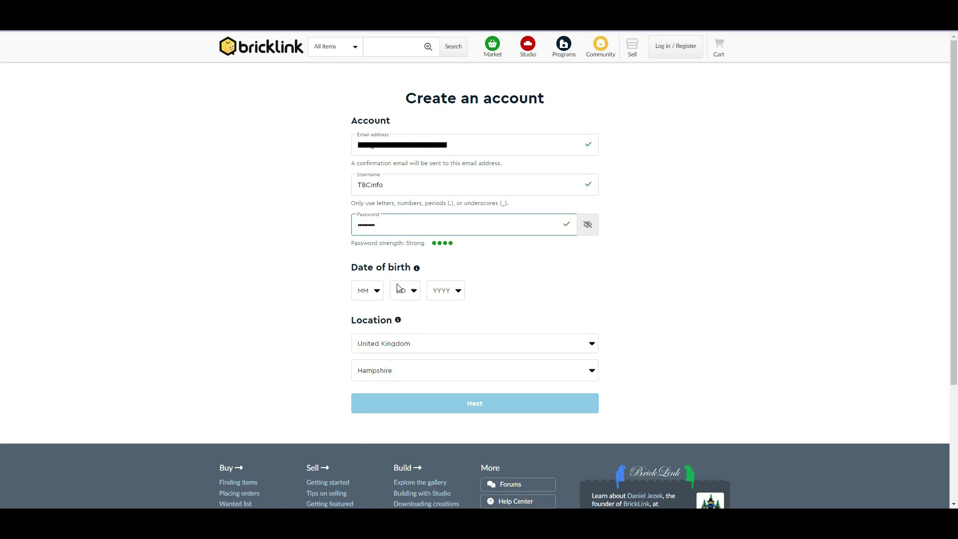
Step: Set the birth date to month 11, day 13, year 2000
{"action": "left_click", "coordinate": [378, 291]}
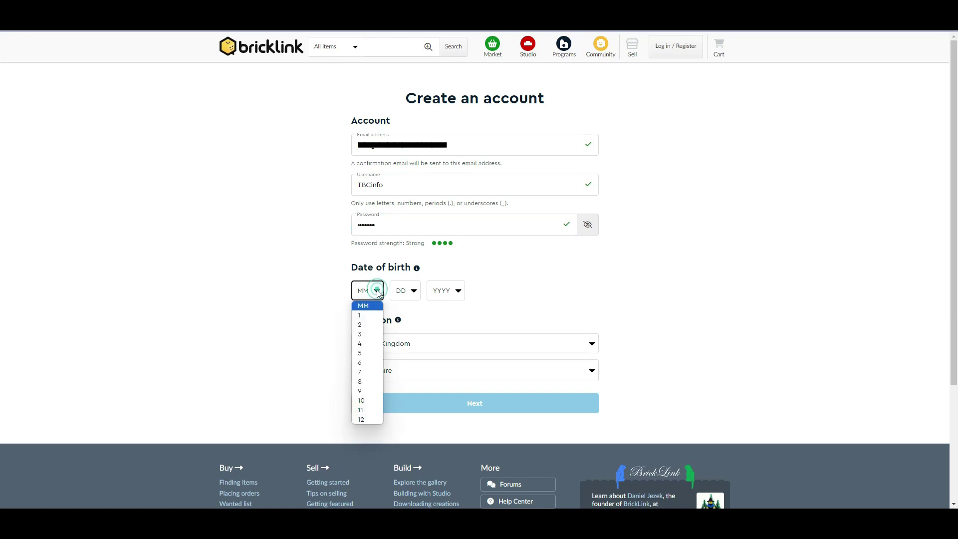
{"action": "left_click", "coordinate": [371, 410]}
{"action": "left_click", "coordinate": [409, 292]}
{"action": "left_click", "coordinate": [417, 427]}
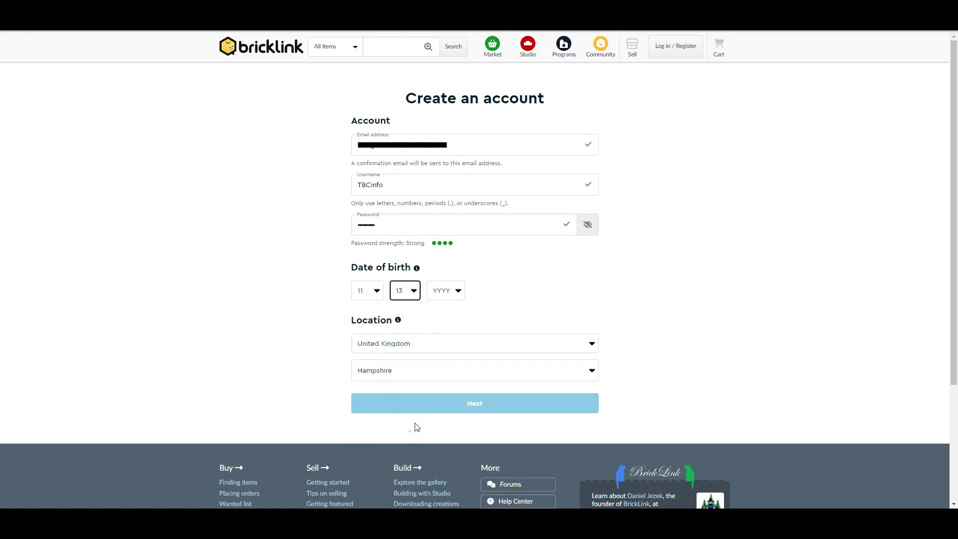
{"action": "left_click", "coordinate": [450, 292]}
{"action": "scroll", "coordinate": [472, 337], "scroll_direction": "down", "scroll_amount": 1}
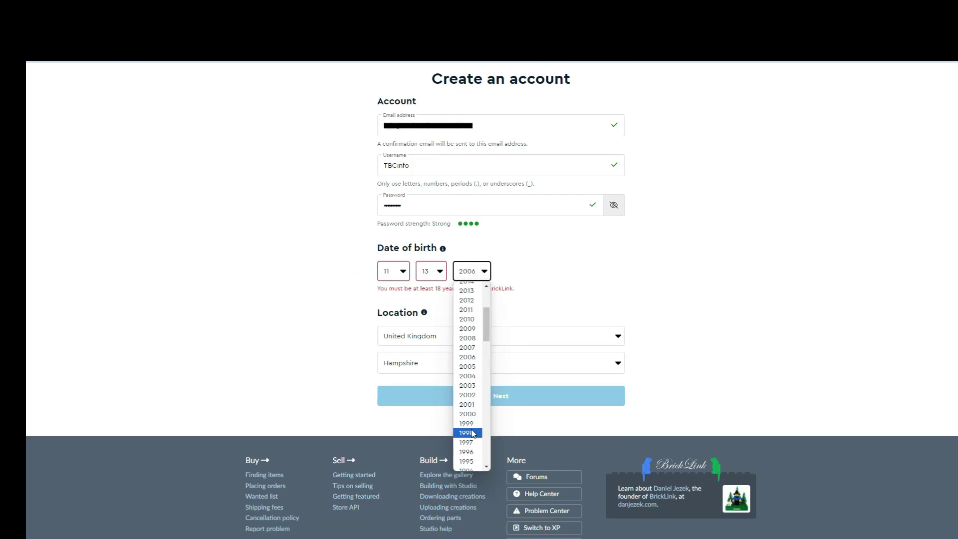
{"action": "left_click", "coordinate": [469, 414]}
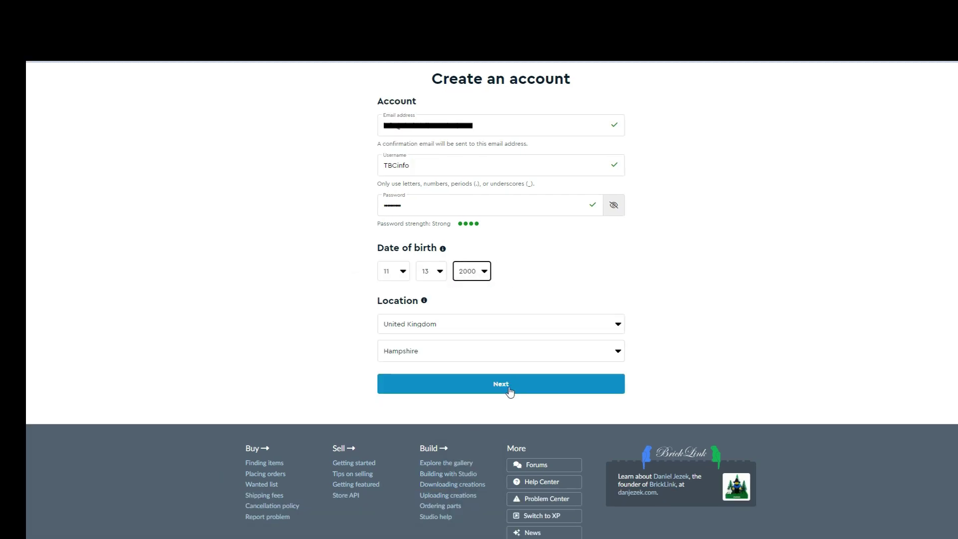
Step: Agree to the Terms of Service and Privacy Policy, then create the BrickLink account
{"action": "left_click", "coordinate": [510, 389]}
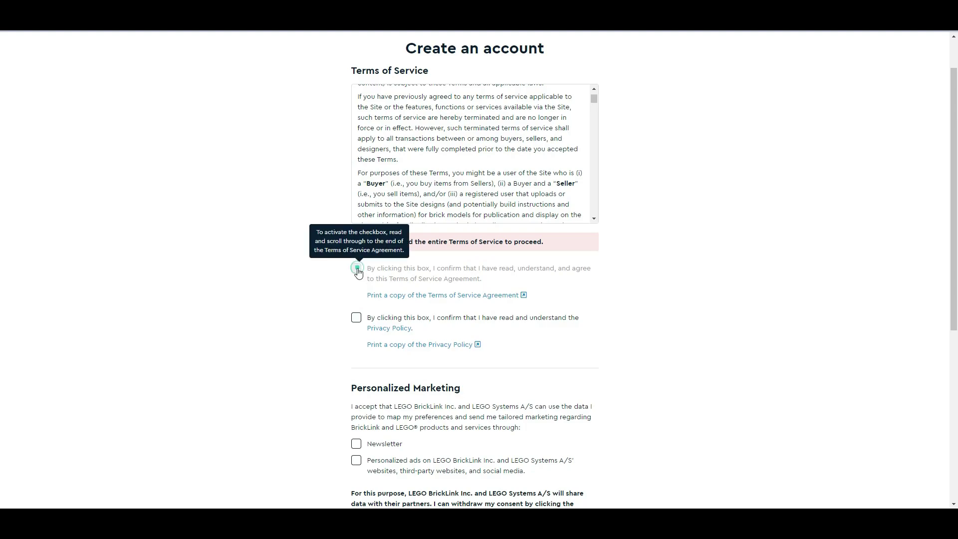
{"action": "scroll", "coordinate": [524, 176], "scroll_direction": "down", "scroll_amount": 3}
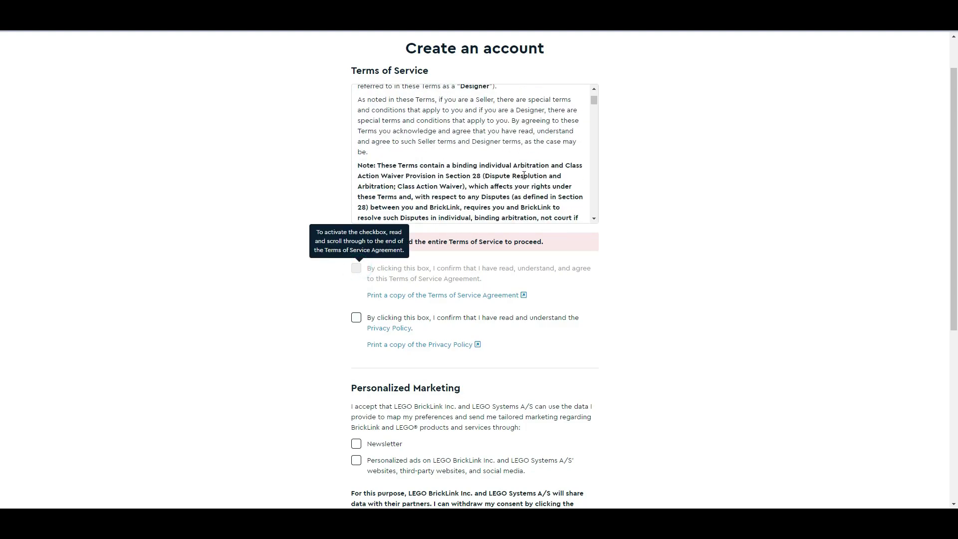
{"action": "scroll", "coordinate": [524, 175], "scroll_direction": "down", "scroll_amount": 3}
{"action": "scroll", "coordinate": [539, 180], "scroll_direction": "down", "scroll_amount": 3}
{"action": "scroll", "coordinate": [539, 180], "scroll_direction": "down", "scroll_amount": 3}
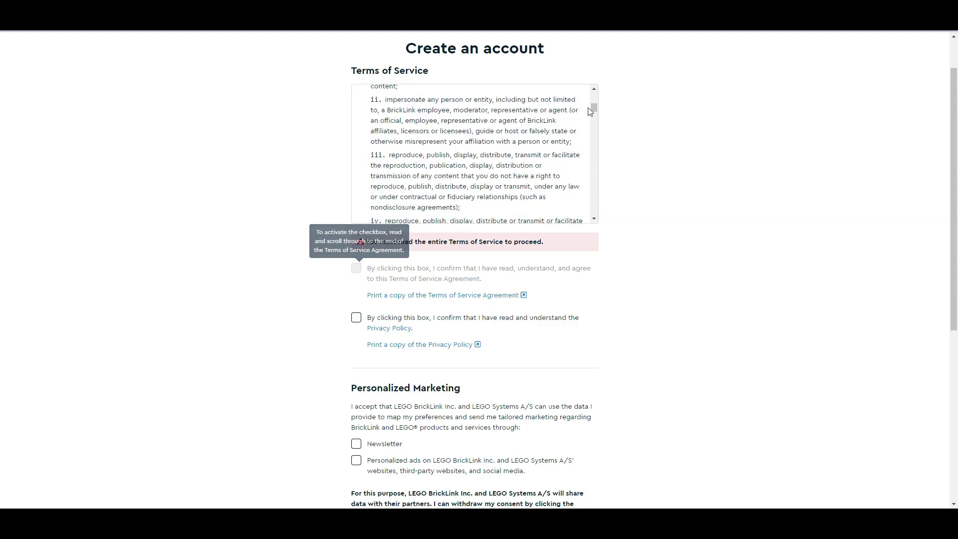
{"action": "left_click_drag", "start_coordinate": [589, 106], "coordinate": [593, 216]}
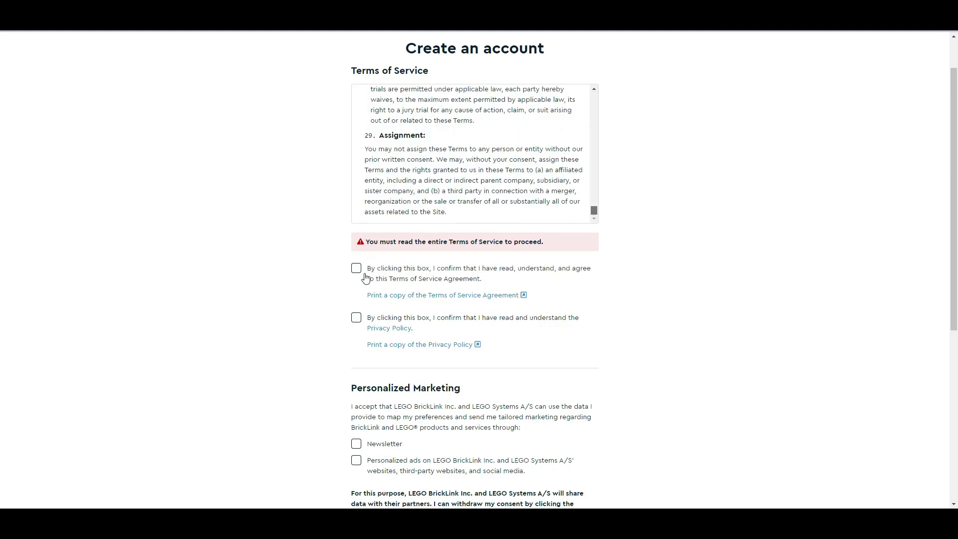
{"action": "left_click", "coordinate": [357, 268]}
{"action": "left_click", "coordinate": [356, 321]}
{"action": "scroll", "coordinate": [322, 328], "scroll_direction": "down", "scroll_amount": 1}
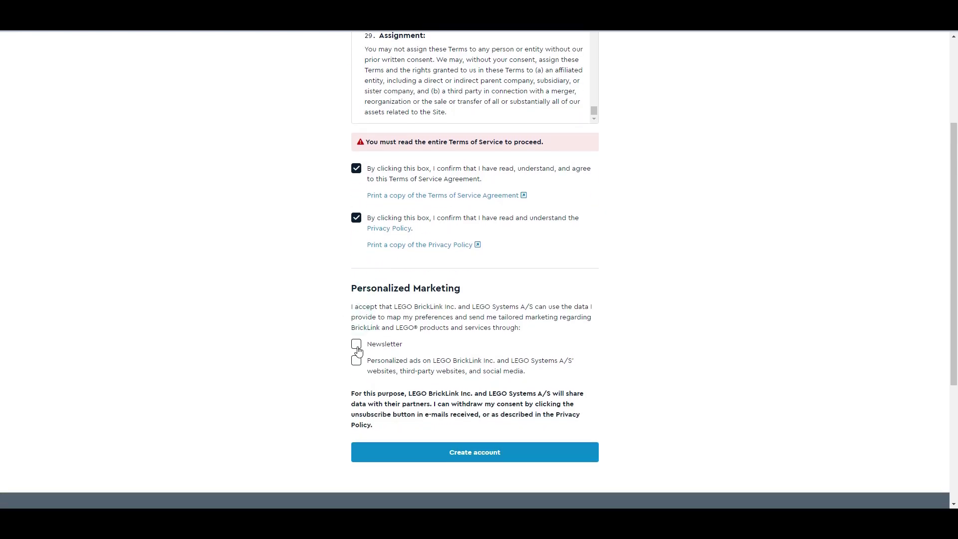
{"action": "left_click", "coordinate": [460, 453]}
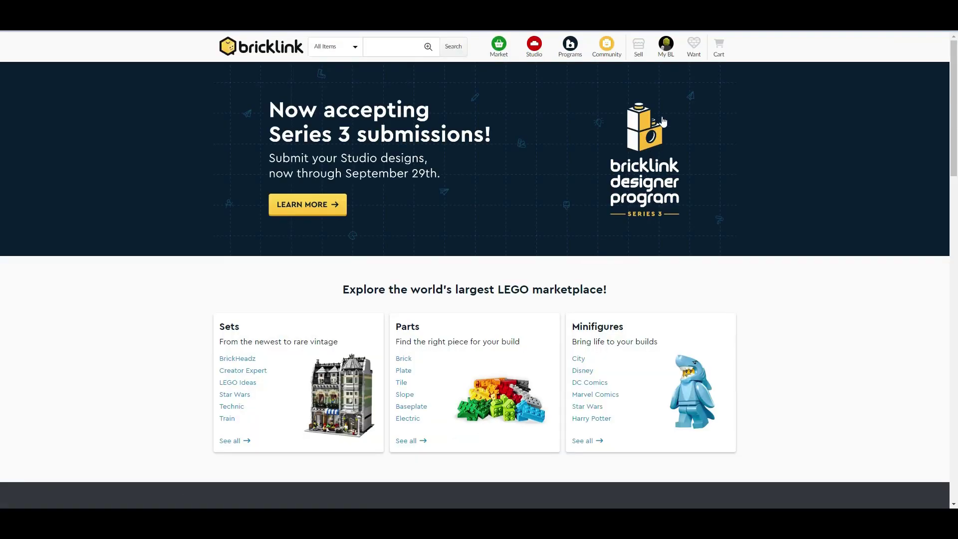
{"action": "left_click", "coordinate": [667, 51]}
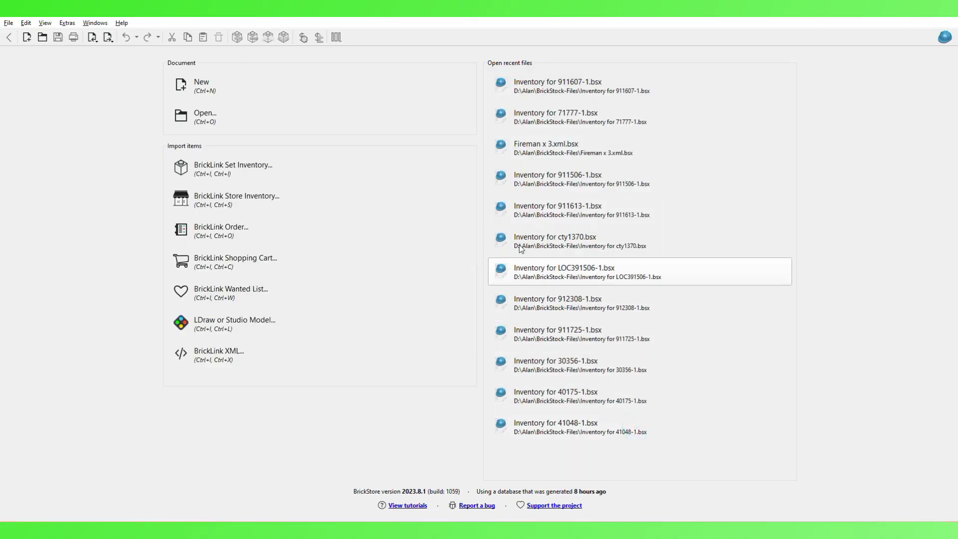
Step: Start a new document and import the inventory of set 911613-1, the TIE Bomber mini foil pack
{"action": "left_click", "coordinate": [229, 88]}
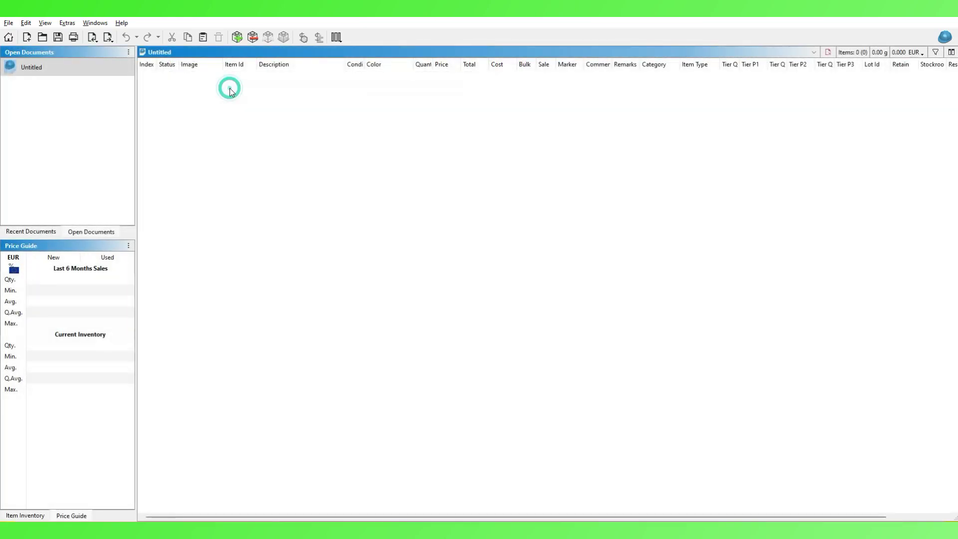
{"action": "left_click", "coordinate": [8, 23]}
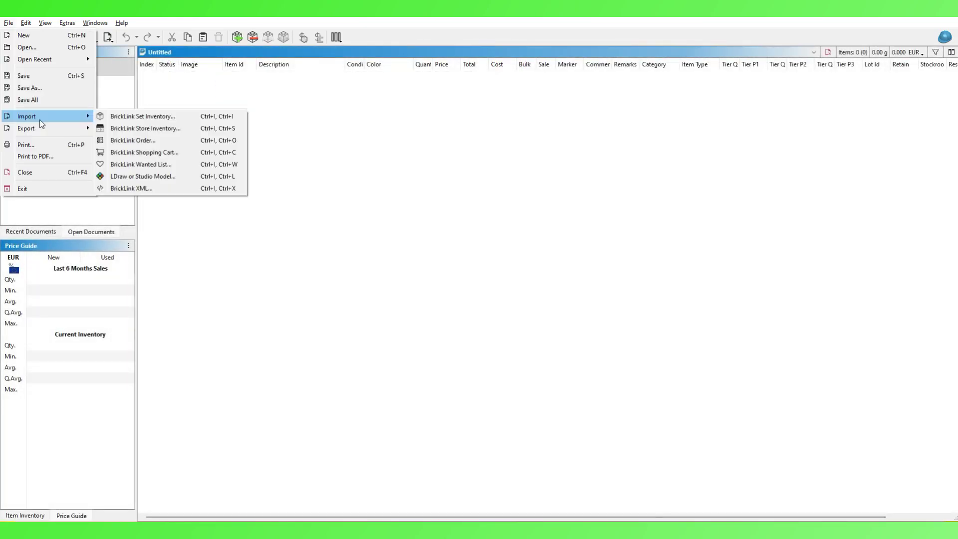
{"action": "left_click", "coordinate": [164, 118]}
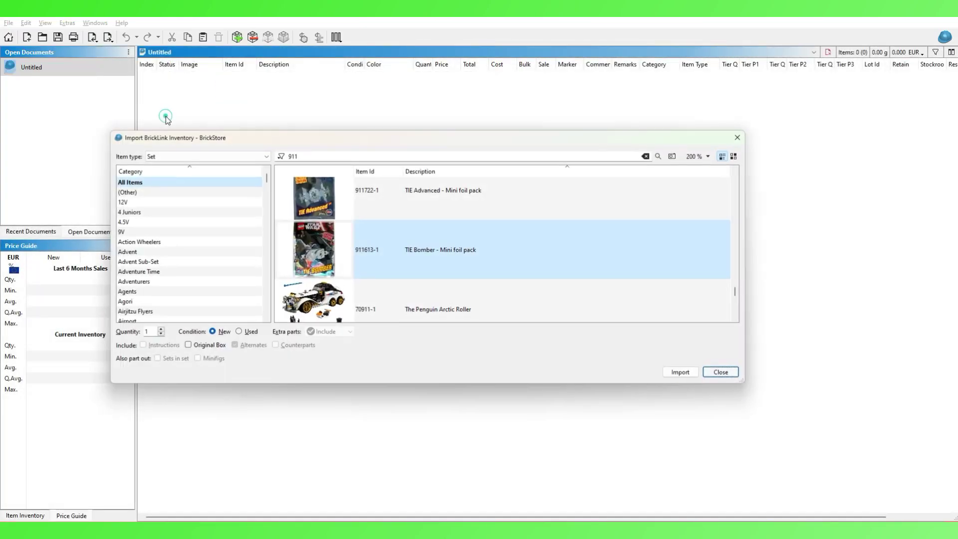
{"action": "double_click", "coordinate": [297, 154]}
{"action": "type", "text": "91"}
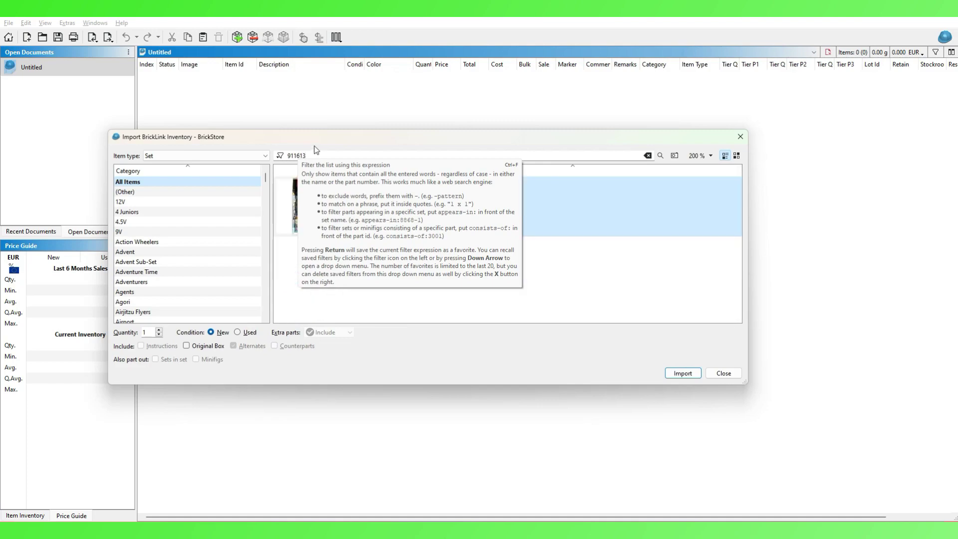
{"action": "left_click", "coordinate": [420, 212]}
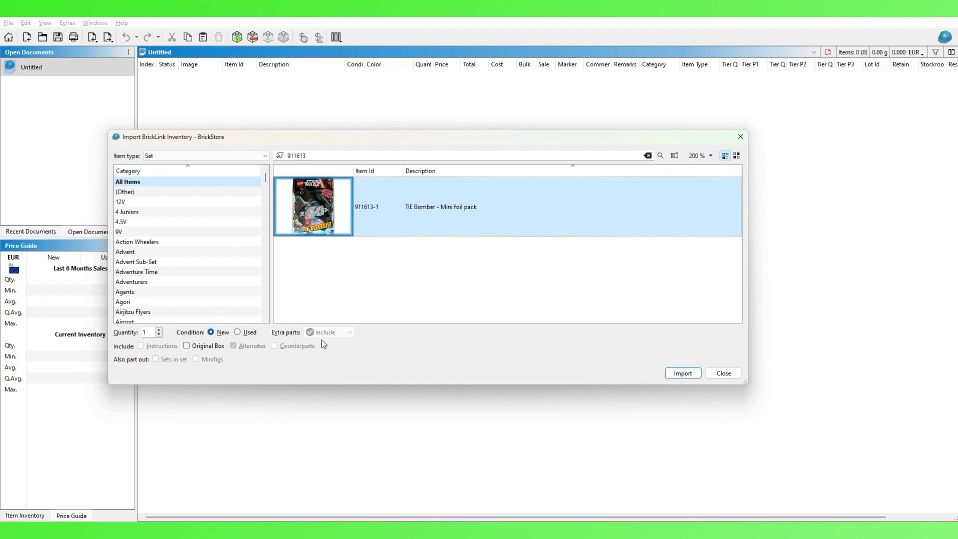
{"action": "left_click", "coordinate": [678, 375]}
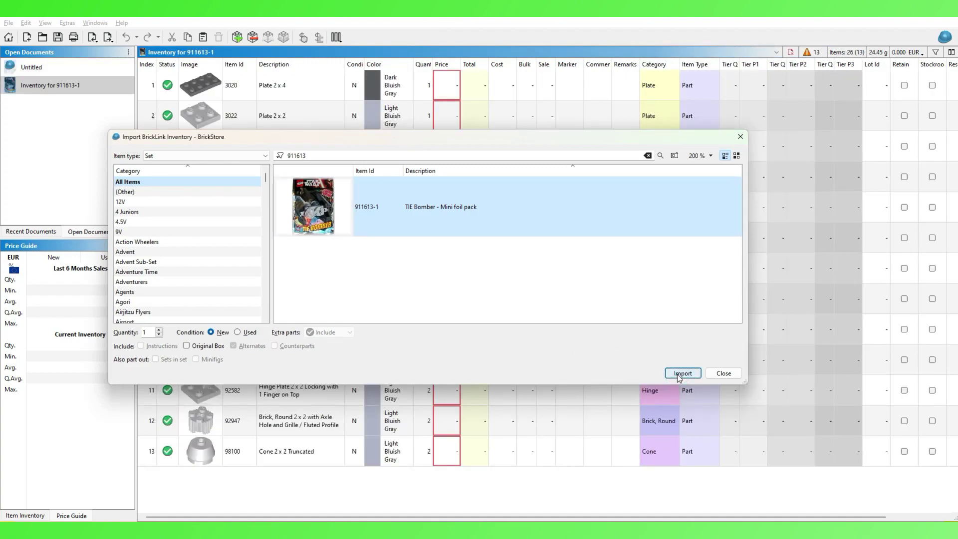
Step: Close the Import BrickLink Inventory dialog to show the 13 unpriced parts
{"action": "left_click", "coordinate": [723, 374]}
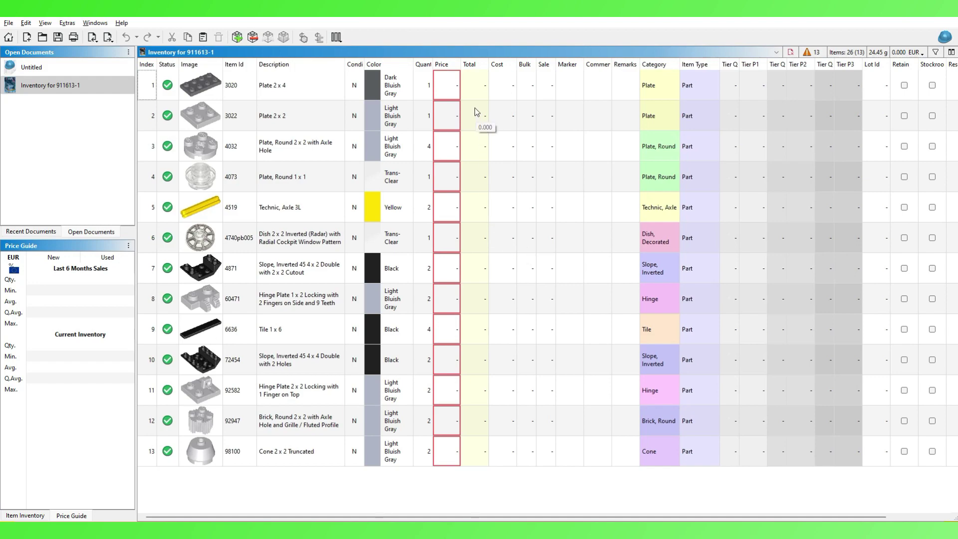
Step: Select all 13 parts and price them at the Last 6 Months Sales average, totalling 2.365 EUR
{"action": "left_click", "coordinate": [25, 22]}
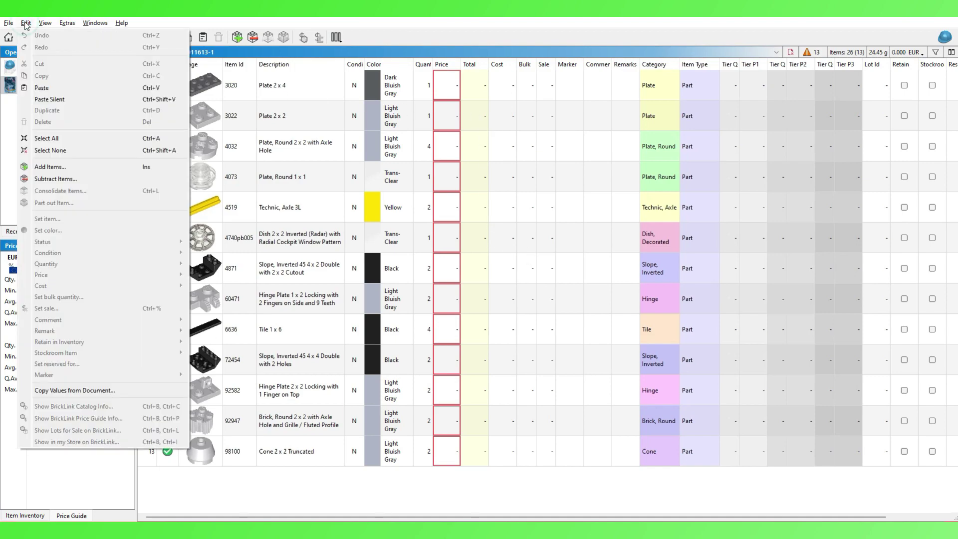
{"action": "left_click", "coordinate": [62, 138]}
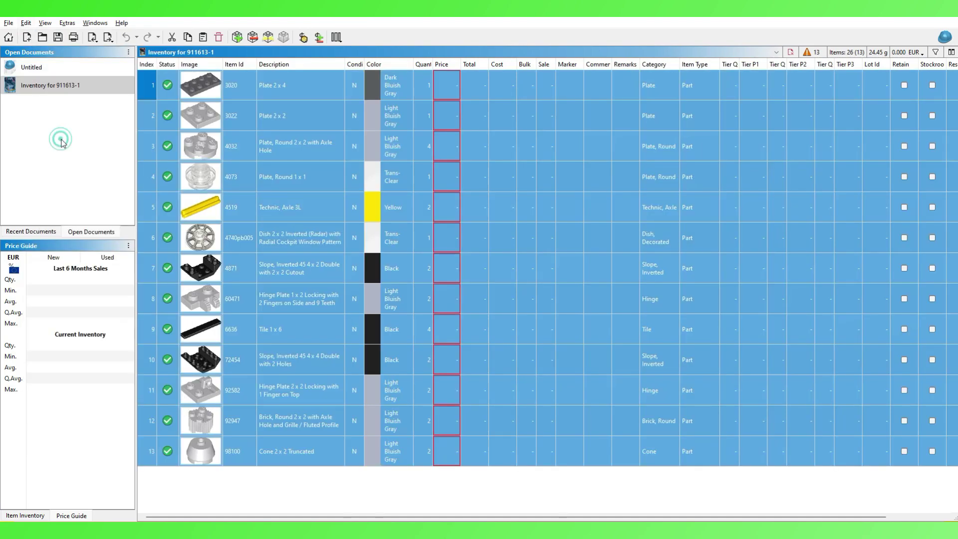
{"action": "left_click", "coordinate": [448, 166]}
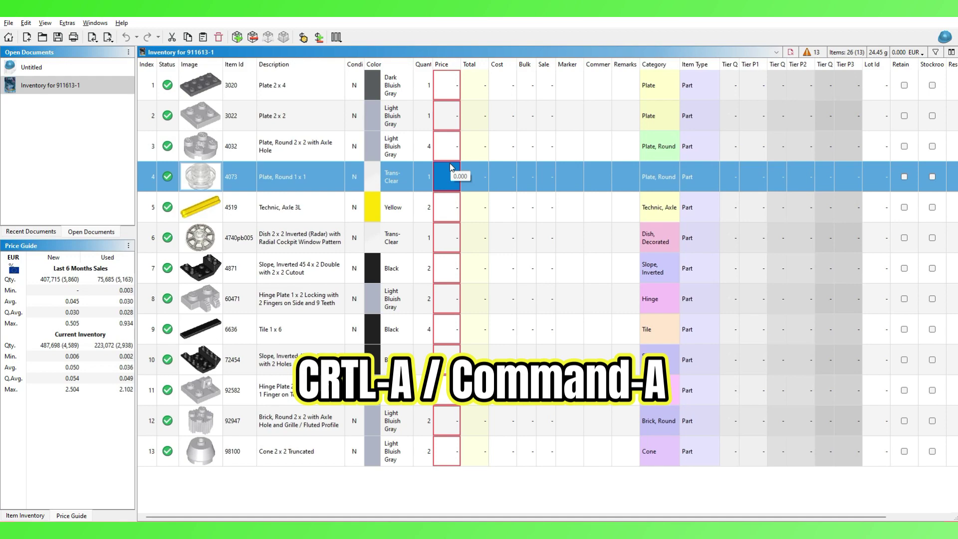
{"action": "key", "text": "ctrl+a"}
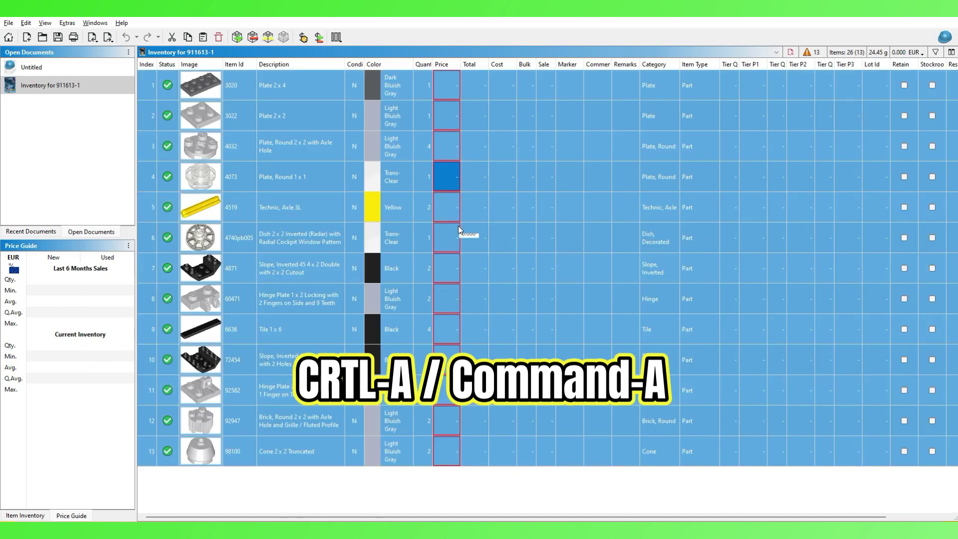
{"action": "left_click", "coordinate": [304, 37]}
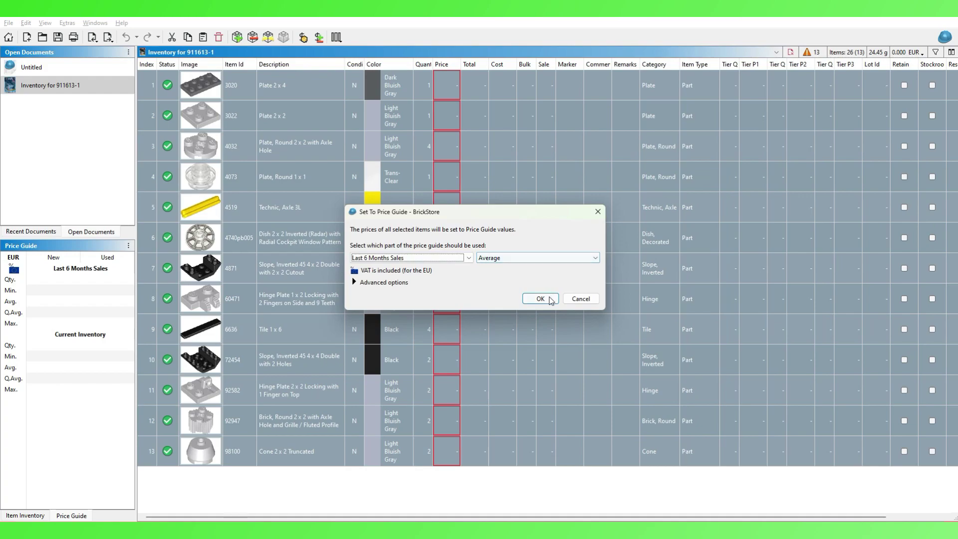
{"action": "left_click", "coordinate": [550, 300]}
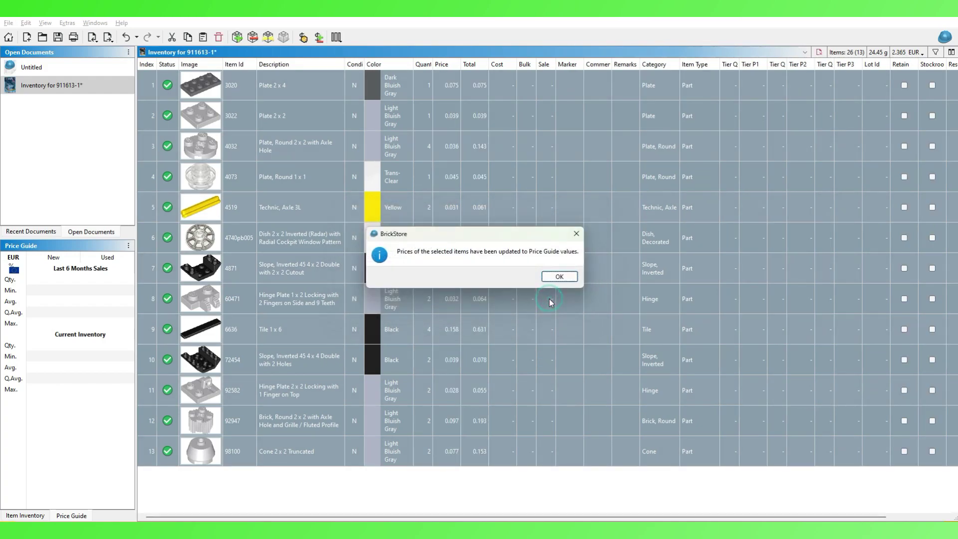
{"action": "left_click", "coordinate": [560, 277]}
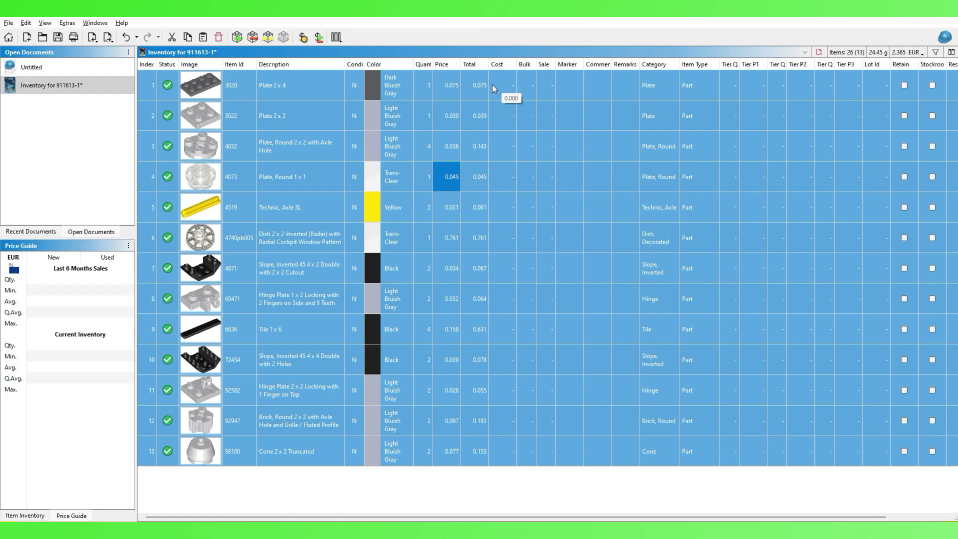
Step: Round all prices to 2 decimals (total 2.390 EUR) and sort parts by price, highest first
{"action": "right_click", "coordinate": [448, 84]}
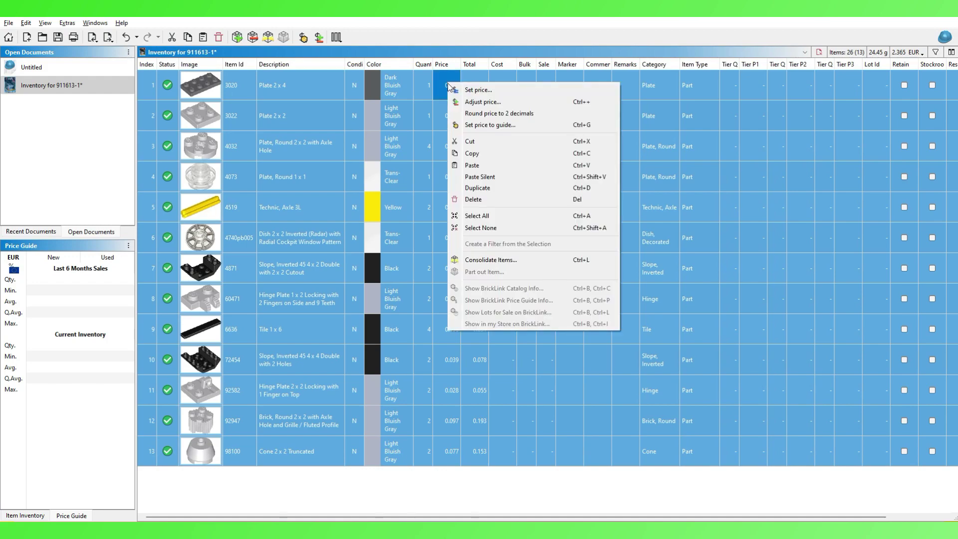
{"action": "left_click", "coordinate": [465, 112]}
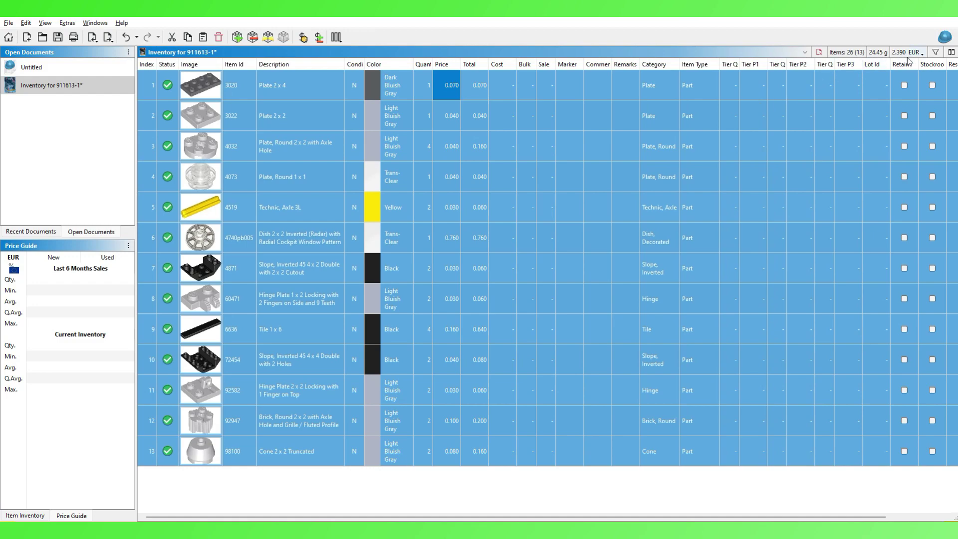
{"action": "left_click", "coordinate": [605, 116]}
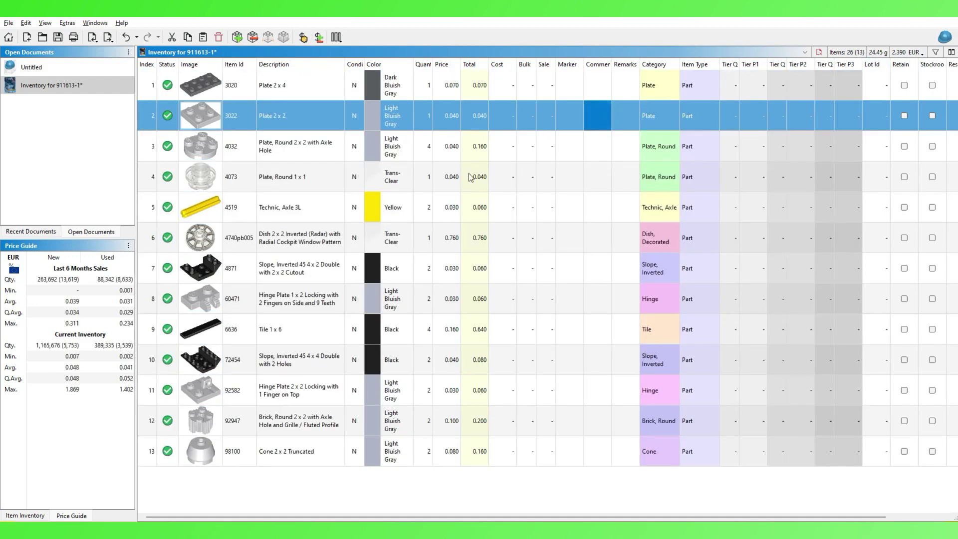
{"action": "left_click", "coordinate": [453, 66]}
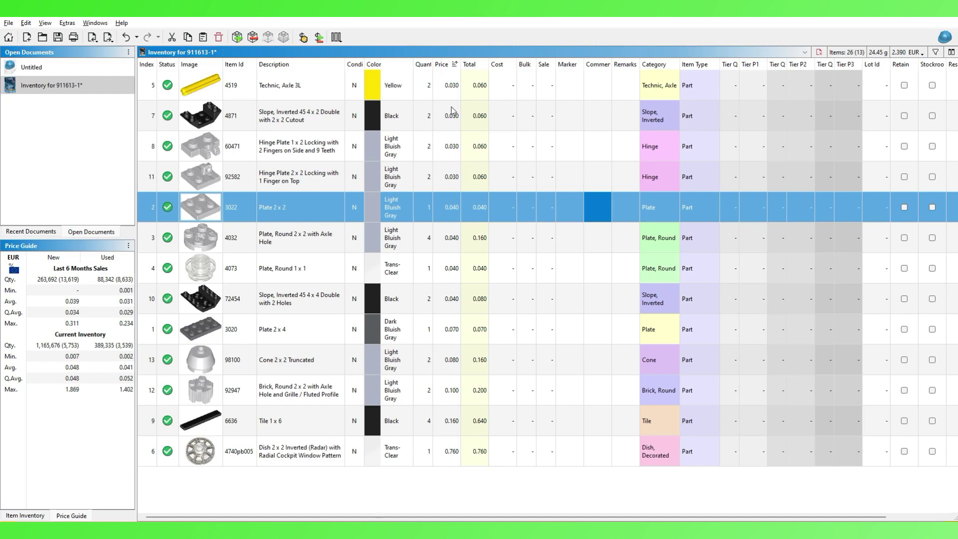
{"action": "left_click", "coordinate": [448, 66]}
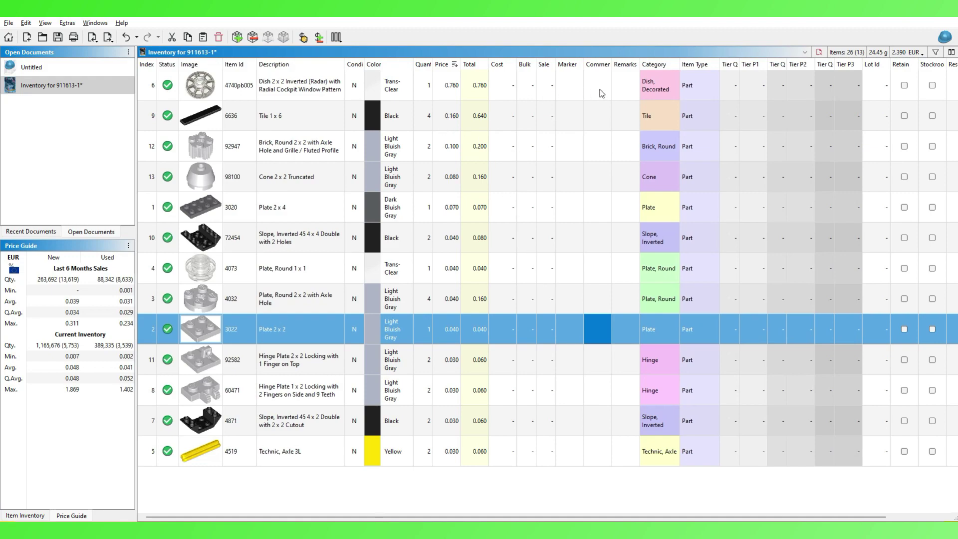
{"action": "left_click", "coordinate": [923, 55]}
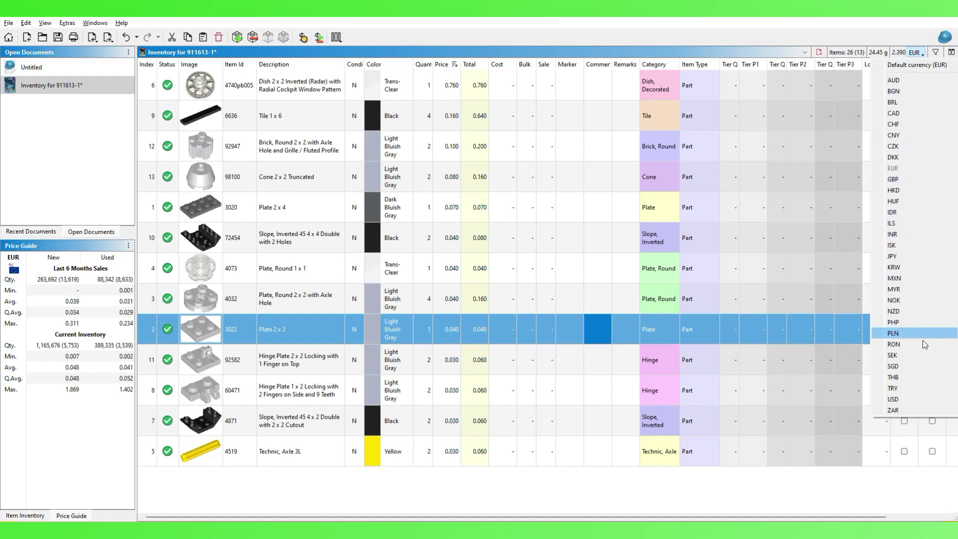
{"action": "left_click", "coordinate": [919, 404]}
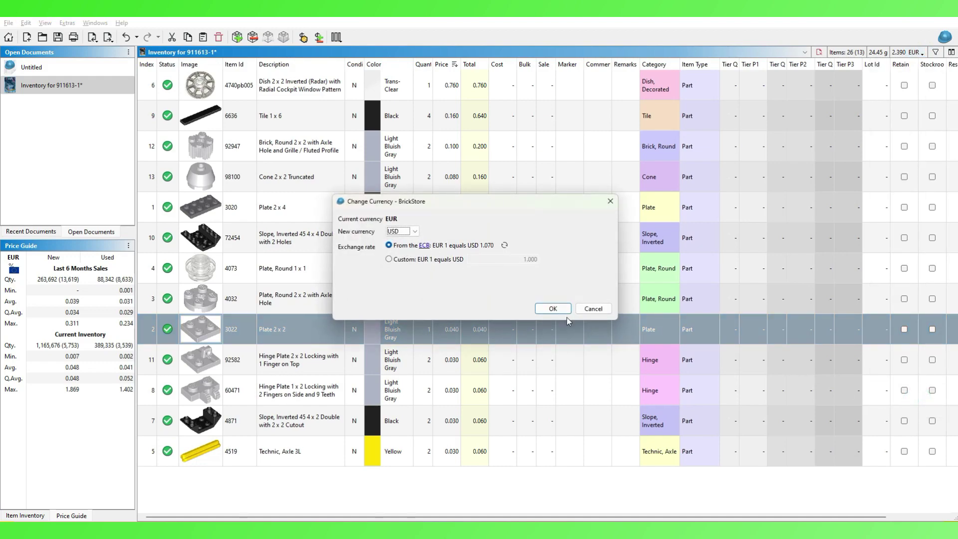
{"action": "left_click", "coordinate": [566, 308]}
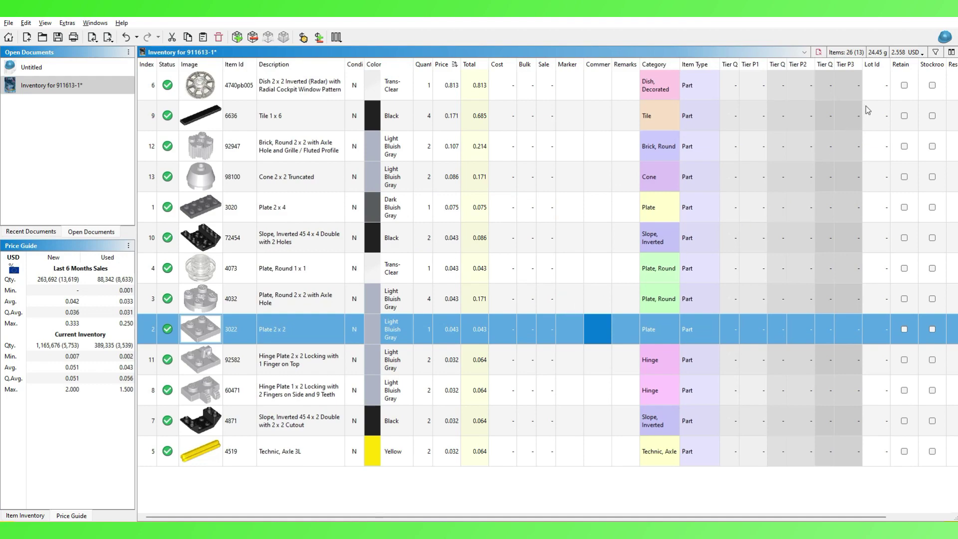
{"action": "left_click", "coordinate": [918, 54]}
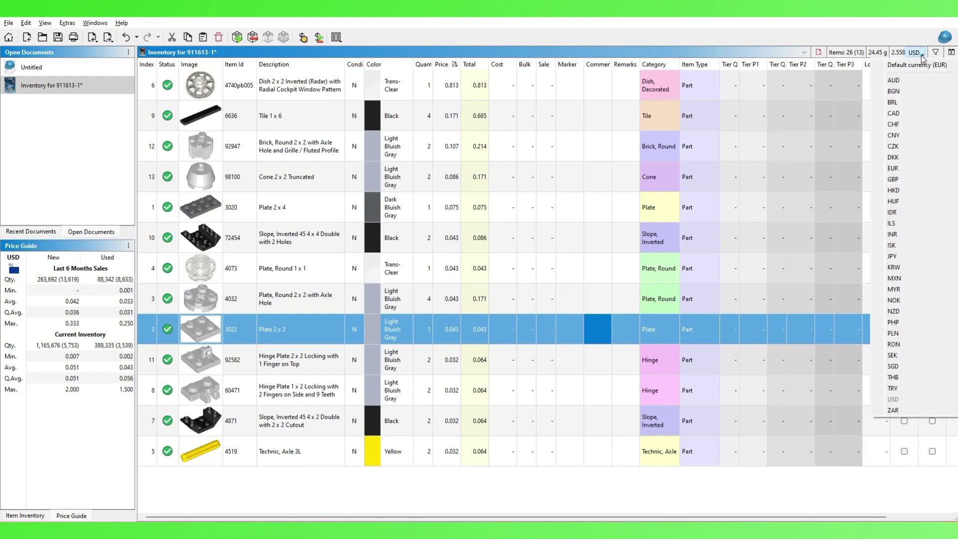
{"action": "left_click", "coordinate": [922, 180]}
{"action": "left_click", "coordinate": [559, 305]}
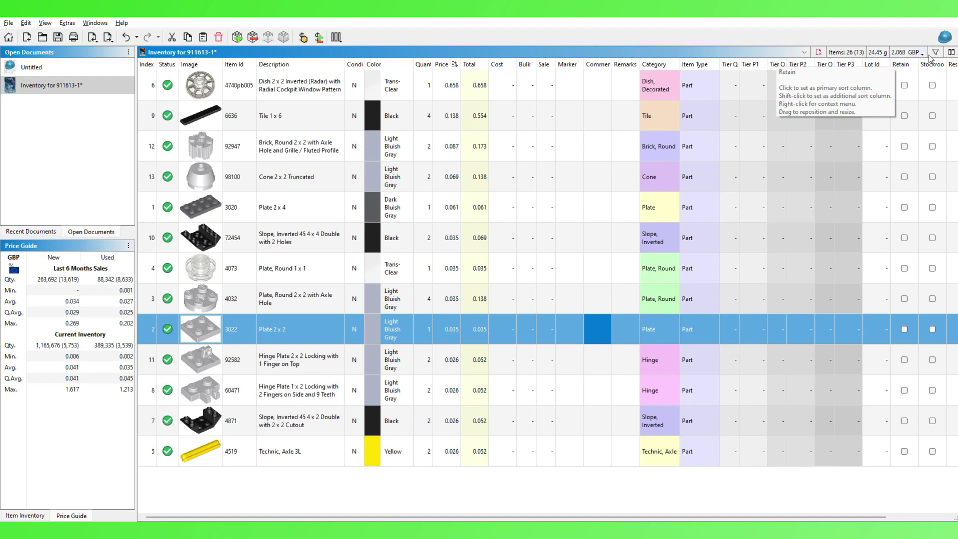
{"action": "left_click", "coordinate": [922, 52]}
{"action": "left_click", "coordinate": [921, 65]}
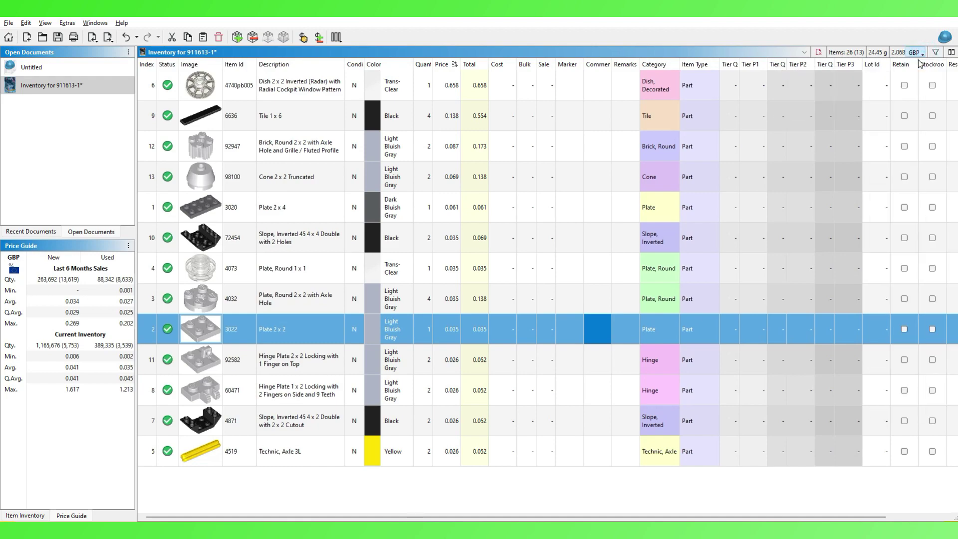
{"action": "left_click", "coordinate": [553, 309]}
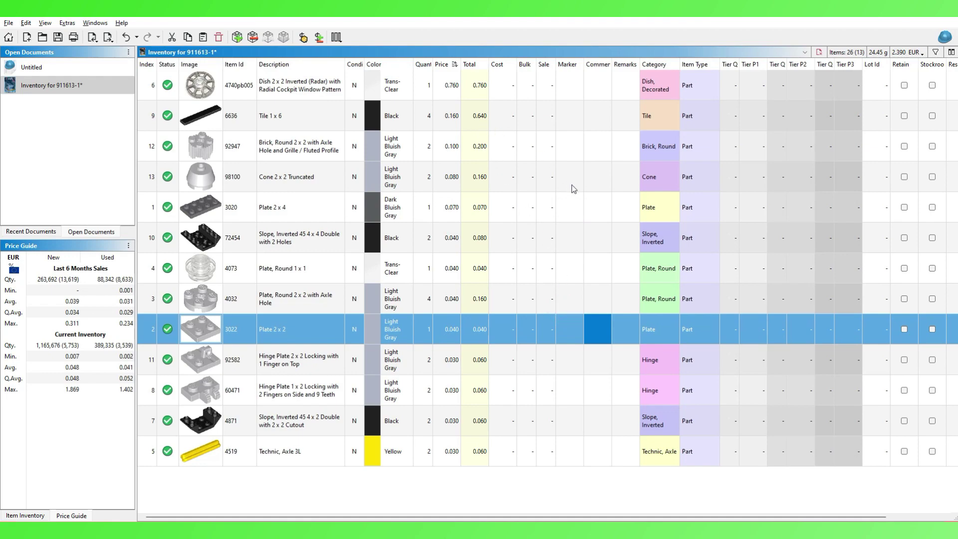
Step: Save the inventory as 'Inventory for 911613-1.bsx', overwriting the existing file
{"action": "left_click", "coordinate": [7, 24]}
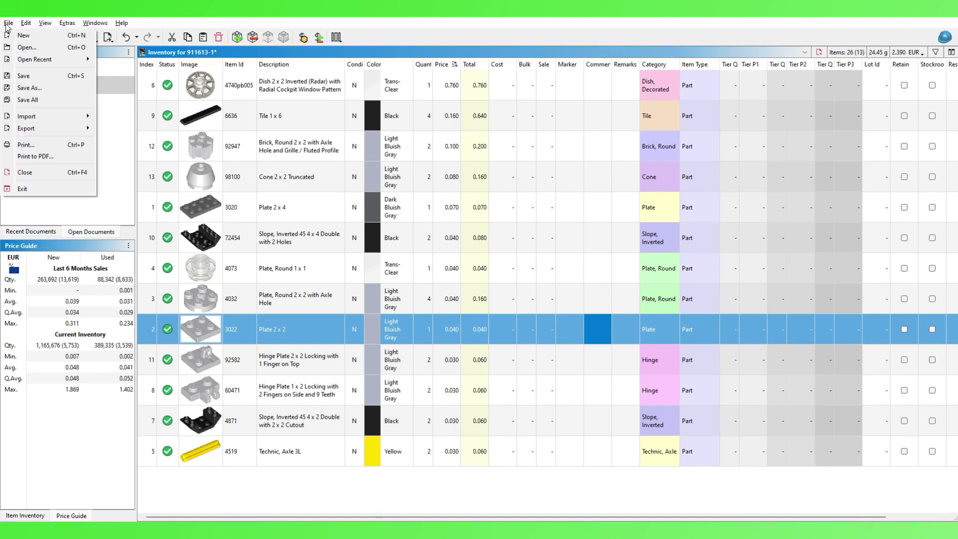
{"action": "left_click", "coordinate": [28, 88]}
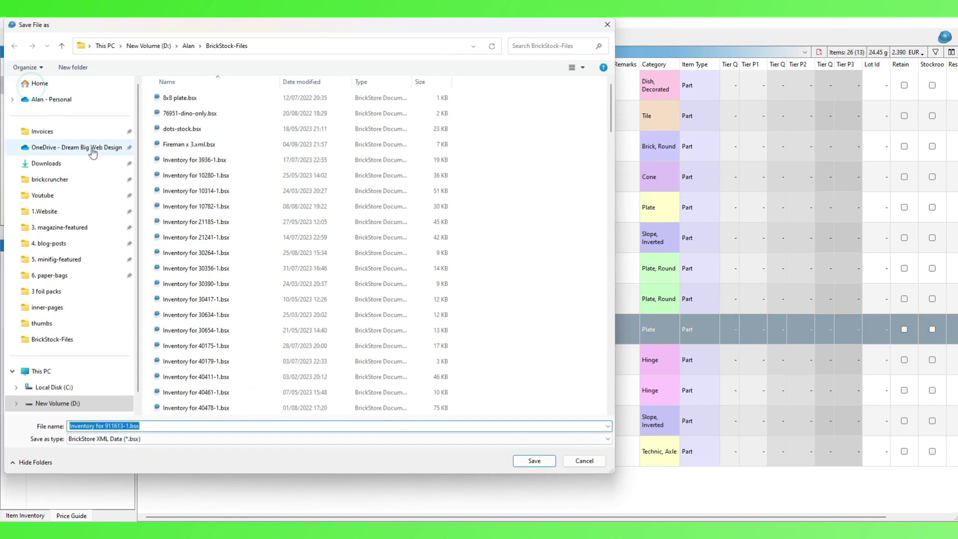
{"action": "left_click", "coordinate": [535, 461]}
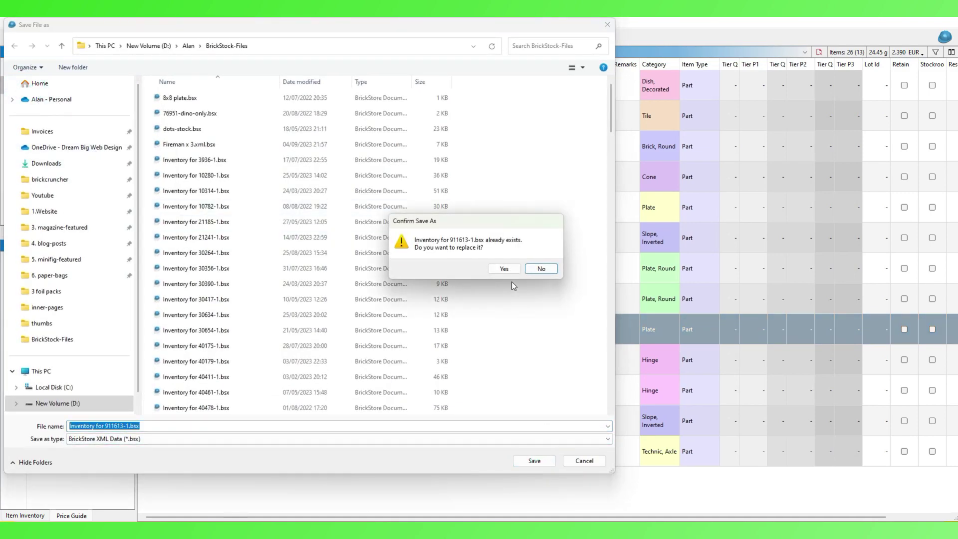
{"action": "left_click", "coordinate": [503, 267]}
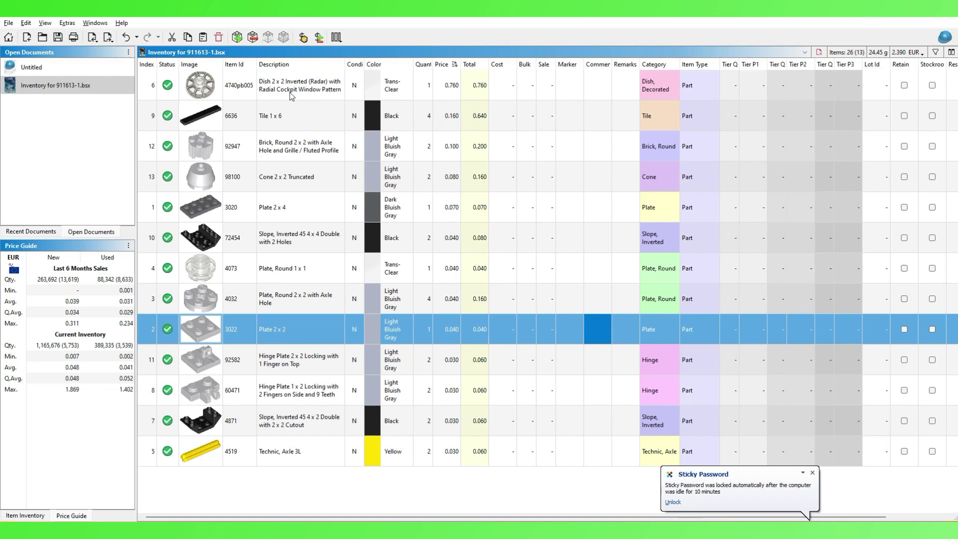
Step: Open BrickLink's price guide for the Trans-Clear Dish 2 x 2 Inverted (Radar) part
{"action": "left_click", "coordinate": [266, 89]}
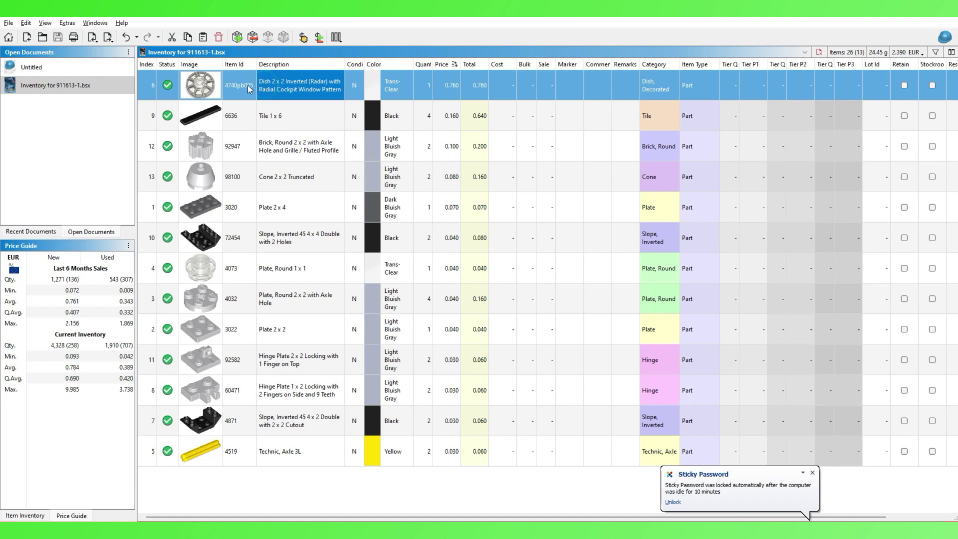
{"action": "right_click", "coordinate": [220, 89]}
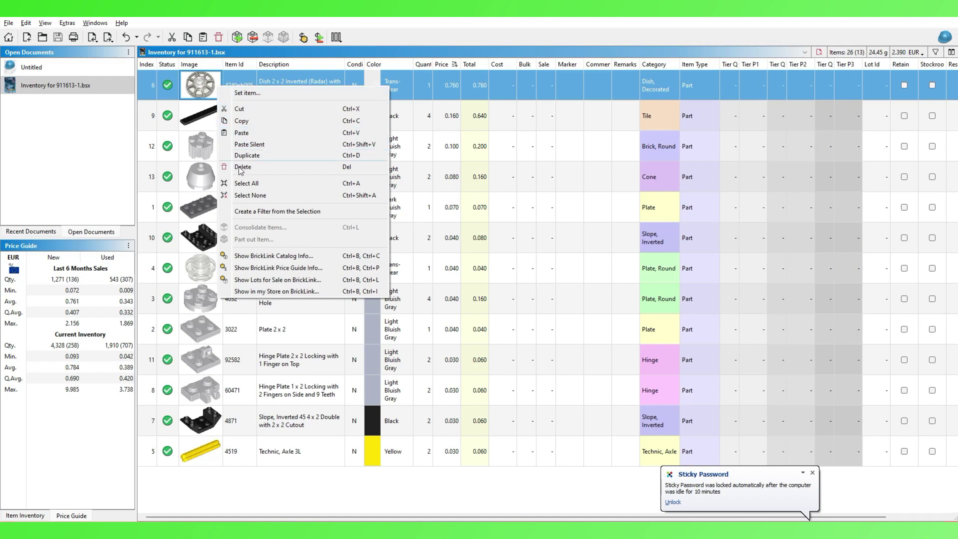
{"action": "left_click", "coordinate": [248, 268]}
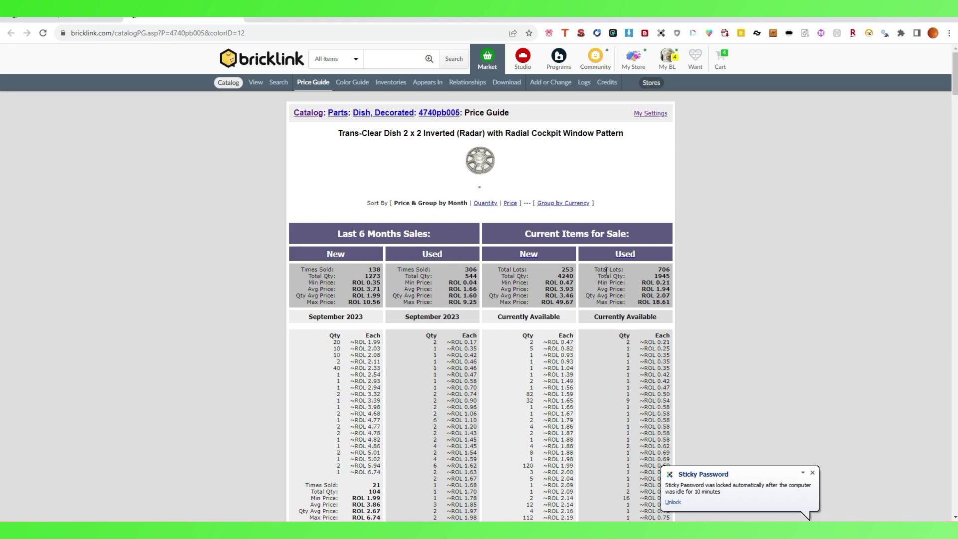
Step: Group the dish's price guide listings by currency, then go to My BL Settings
{"action": "left_click", "coordinate": [573, 203]}
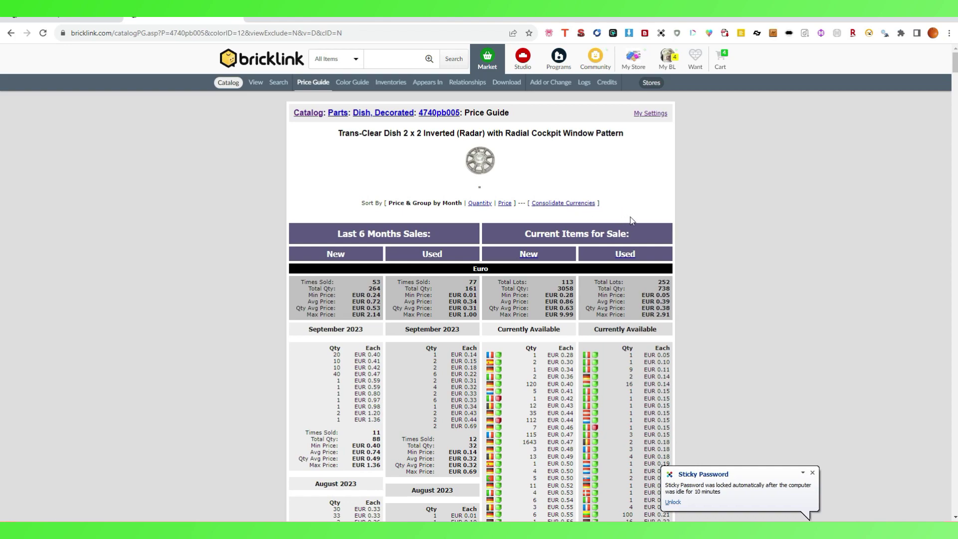
{"action": "scroll", "coordinate": [631, 220], "scroll_direction": "down", "scroll_amount": 2}
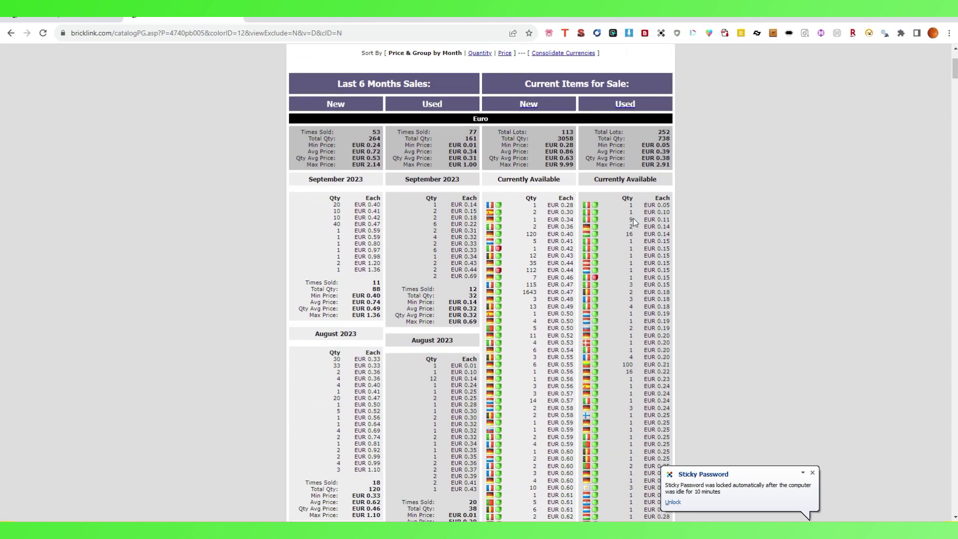
{"action": "scroll", "coordinate": [633, 218], "scroll_direction": "up", "scroll_amount": 1}
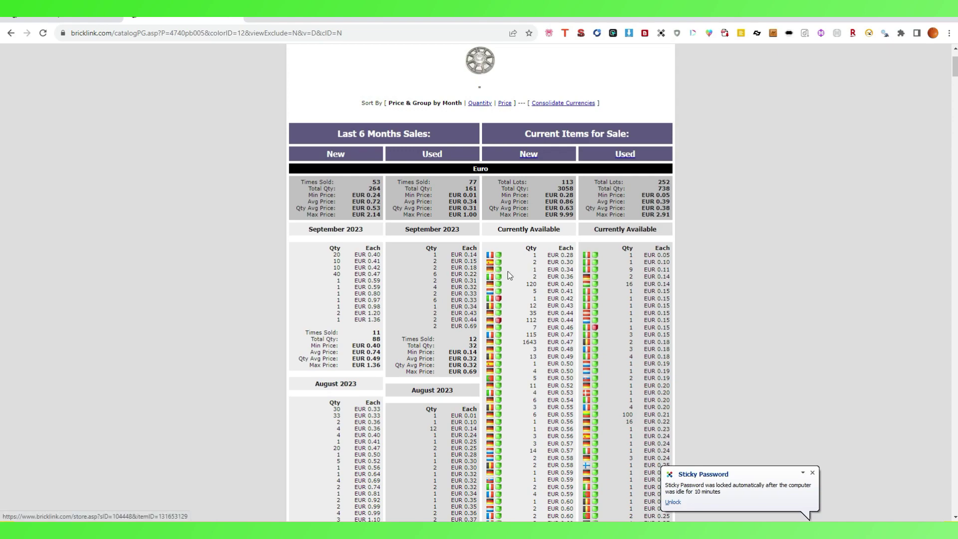
{"action": "scroll", "coordinate": [517, 276], "scroll_direction": "up", "scroll_amount": 1}
{"action": "scroll", "coordinate": [522, 277], "scroll_direction": "up", "scroll_amount": 1}
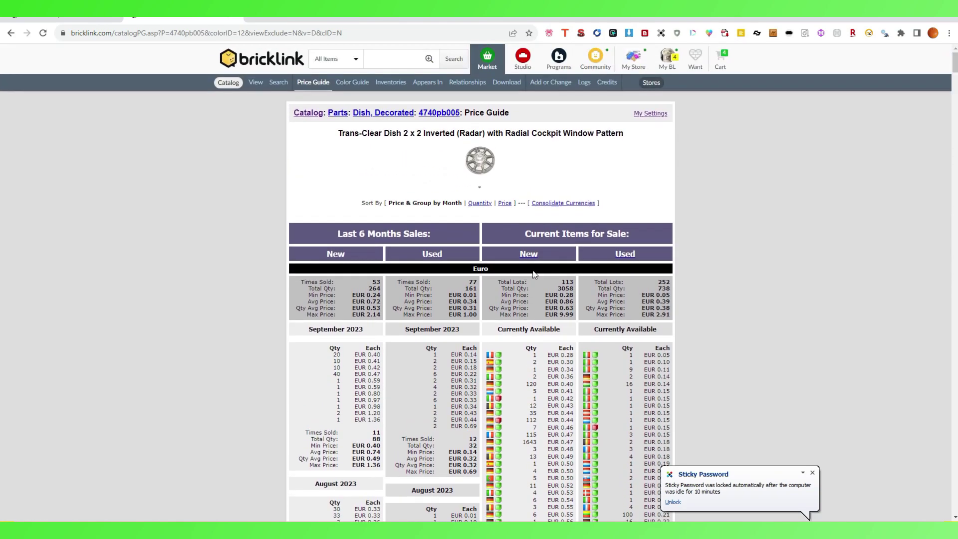
{"action": "mouse_move", "coordinate": [666, 59]}
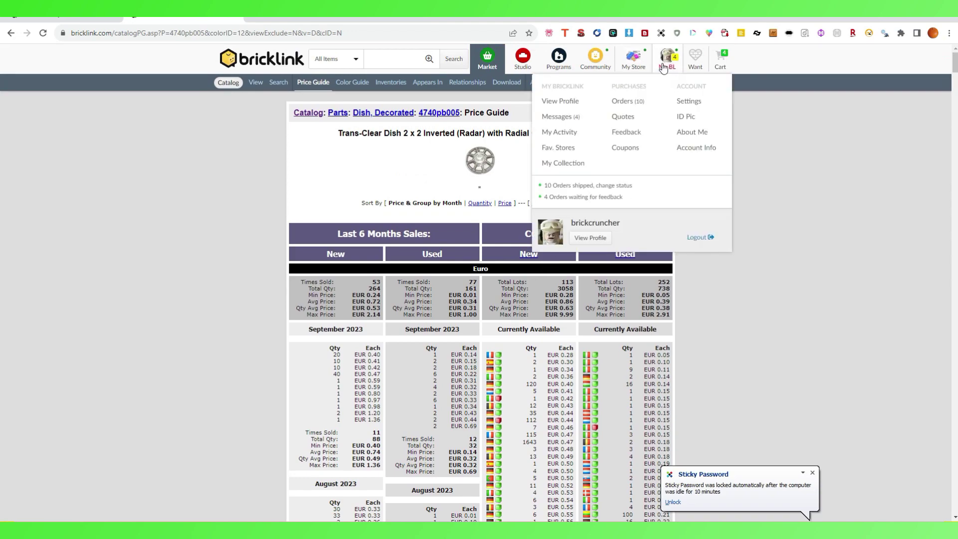
{"action": "left_click", "coordinate": [687, 101]}
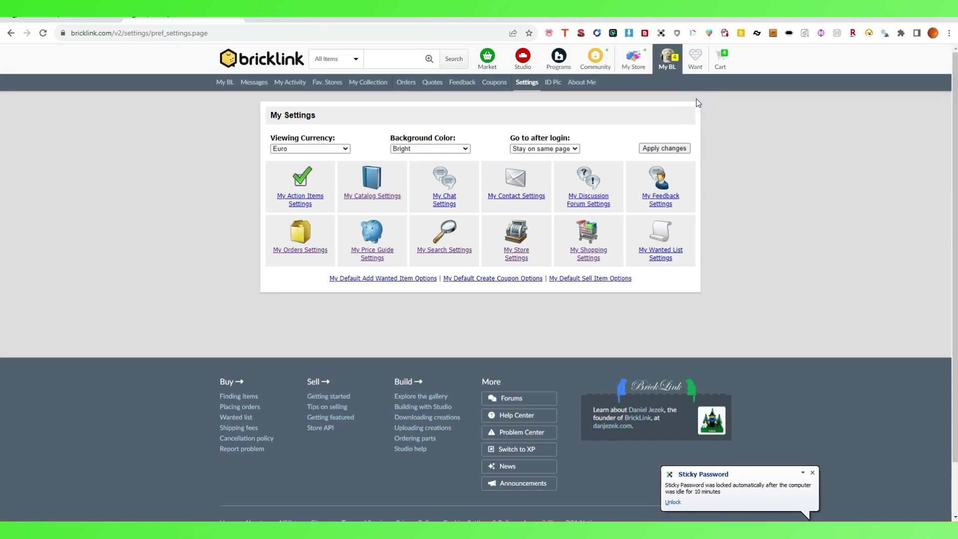
Step: Save price guide preferences limiting current listings to European Union stores, then go back
{"action": "left_click", "coordinate": [366, 251]}
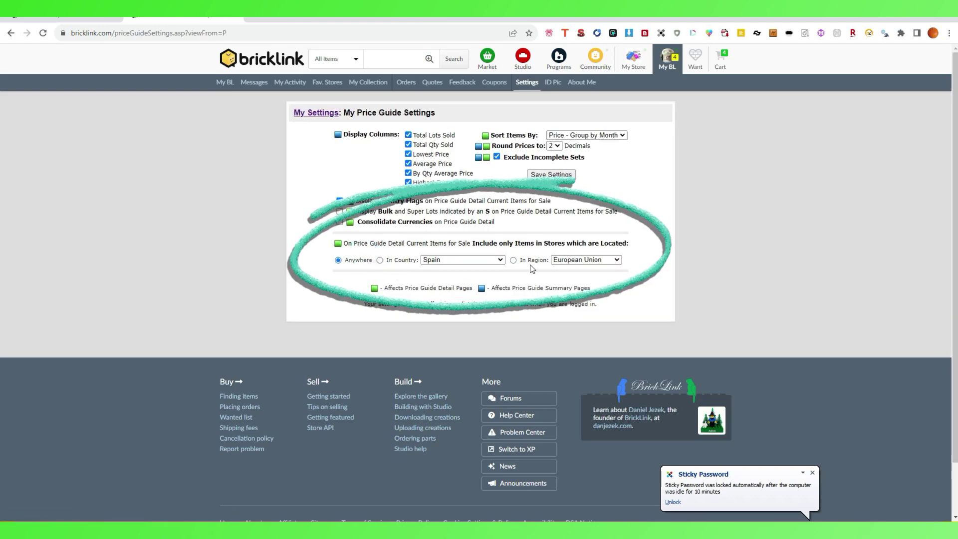
{"action": "left_click", "coordinate": [513, 260]}
{"action": "left_click", "coordinate": [549, 175]}
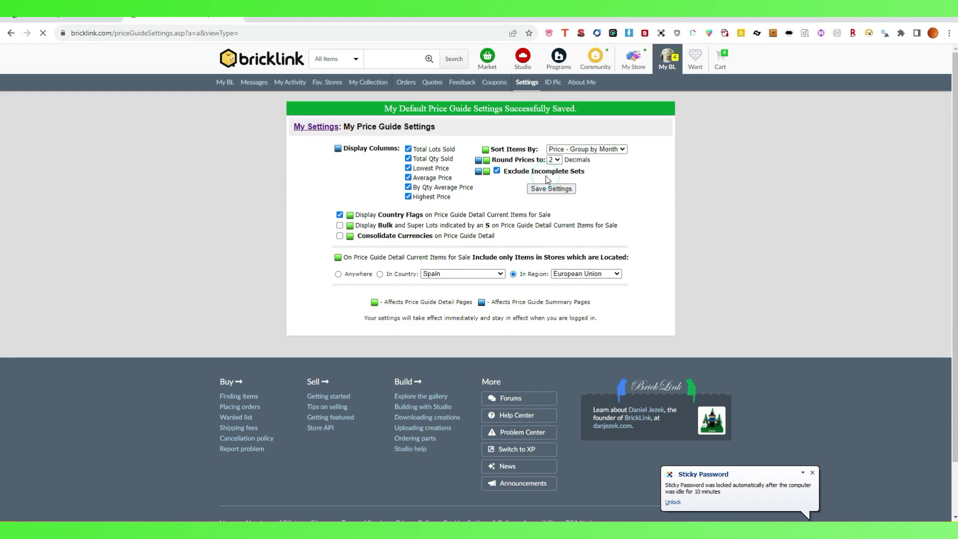
{"action": "left_click", "coordinate": [10, 33]}
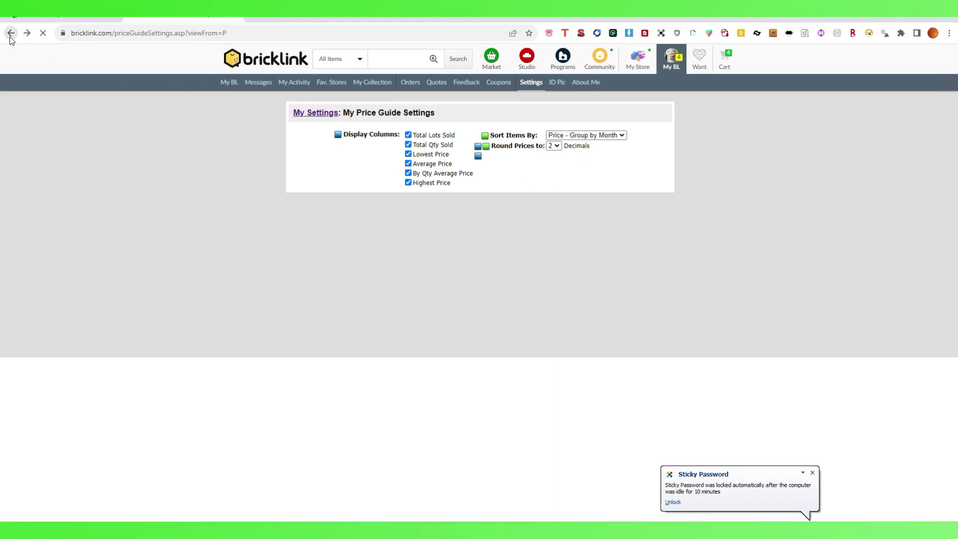
{"action": "left_click", "coordinate": [11, 38]}
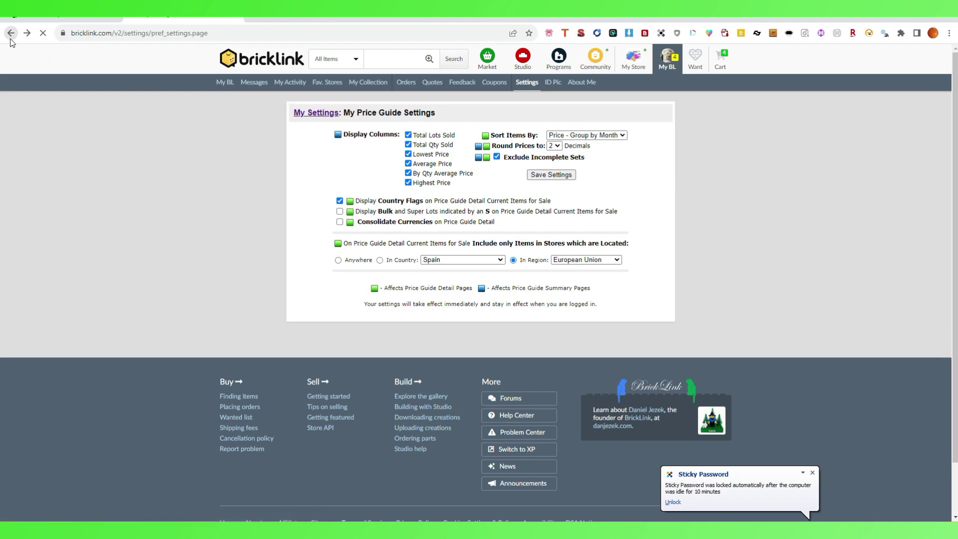
Step: Reload the radar dish's price guide with the EU seller filter and review every currency section
{"action": "left_click", "coordinate": [11, 35]}
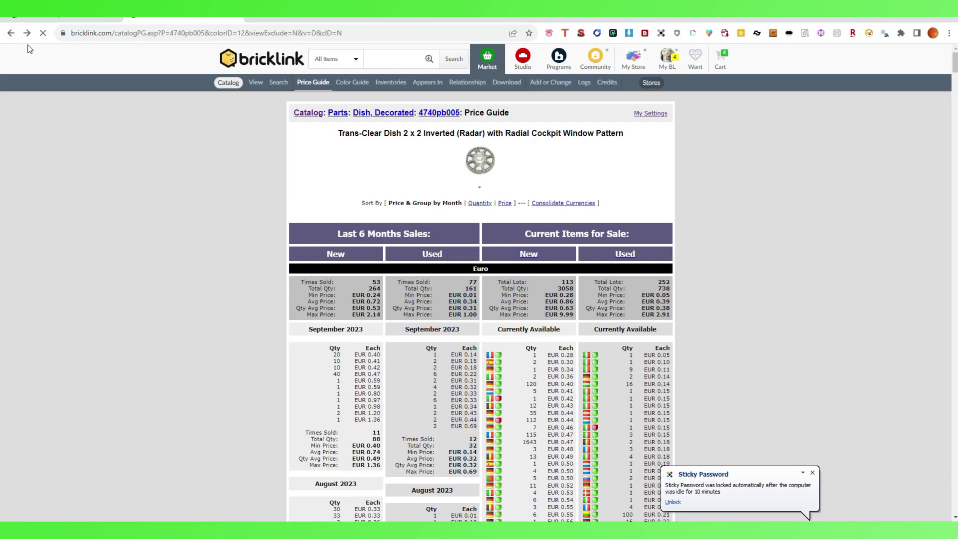
{"action": "left_click", "coordinate": [44, 33]}
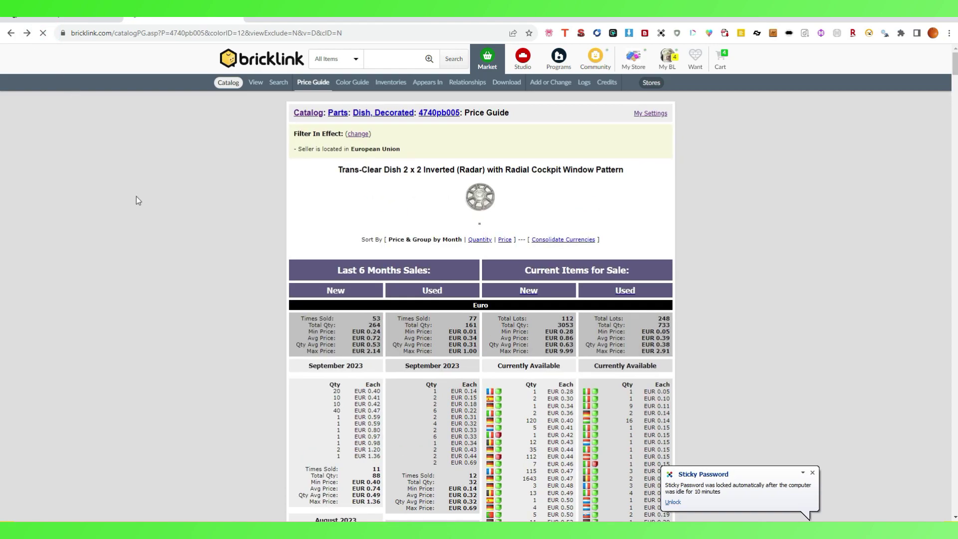
{"action": "scroll", "coordinate": [239, 248], "scroll_direction": "down", "scroll_amount": 2}
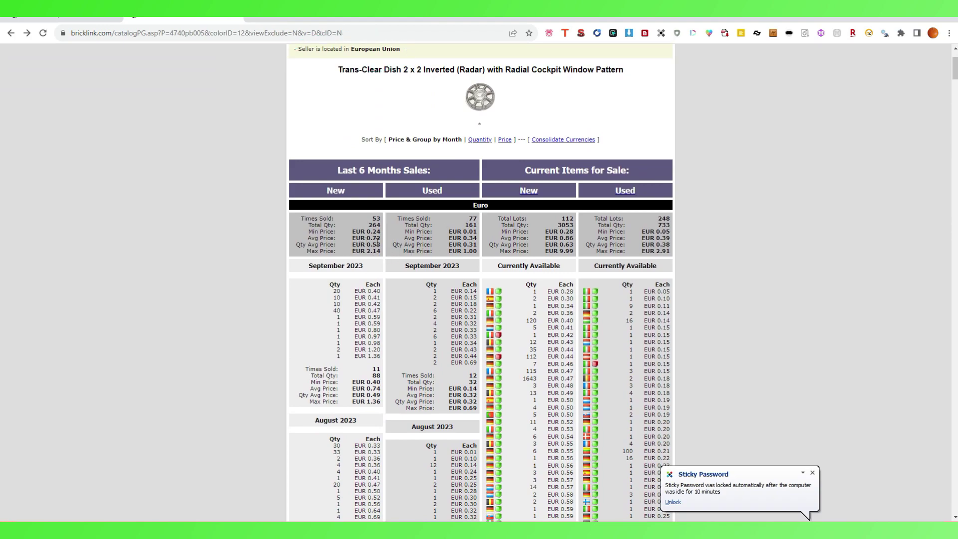
{"action": "scroll", "coordinate": [551, 250], "scroll_direction": "down", "scroll_amount": 1}
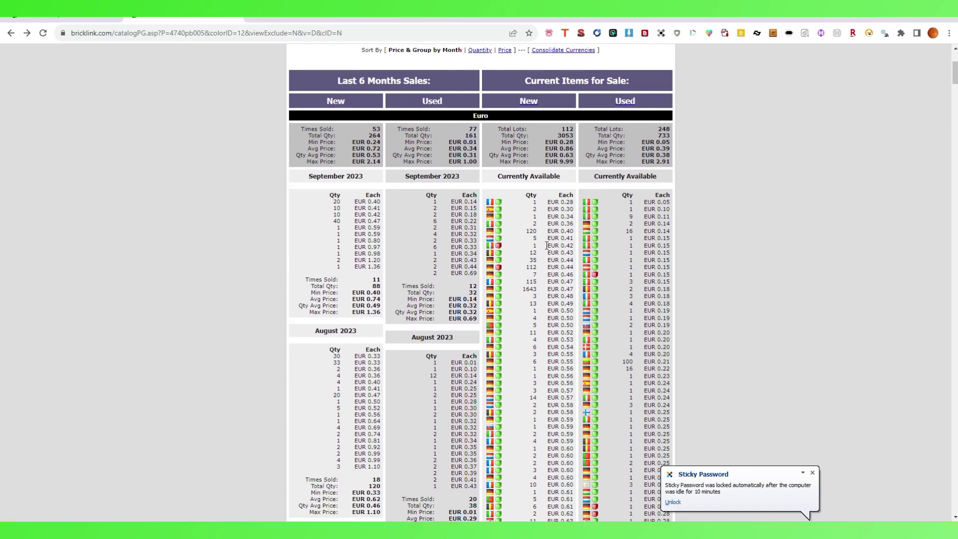
{"action": "scroll", "coordinate": [552, 251], "scroll_direction": "down", "scroll_amount": 3}
{"action": "scroll", "coordinate": [552, 251], "scroll_direction": "down", "scroll_amount": 4}
{"action": "scroll", "coordinate": [551, 251], "scroll_direction": "down", "scroll_amount": 3}
{"action": "scroll", "coordinate": [551, 252], "scroll_direction": "down", "scroll_amount": 2}
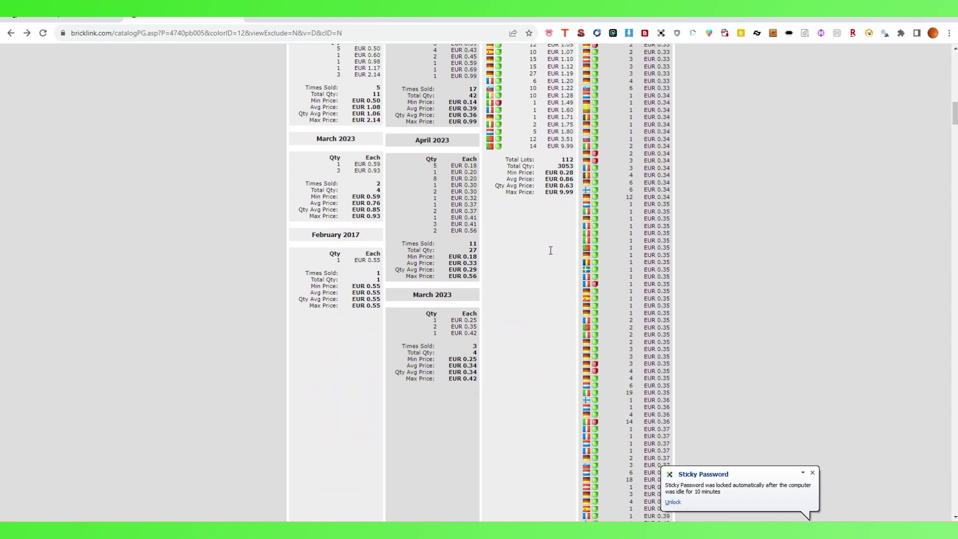
{"action": "scroll", "coordinate": [551, 253], "scroll_direction": "down", "scroll_amount": 2}
{"action": "scroll", "coordinate": [551, 255], "scroll_direction": "down", "scroll_amount": 2}
{"action": "scroll", "coordinate": [550, 254], "scroll_direction": "down", "scroll_amount": 2}
{"action": "scroll", "coordinate": [551, 254], "scroll_direction": "down", "scroll_amount": 2}
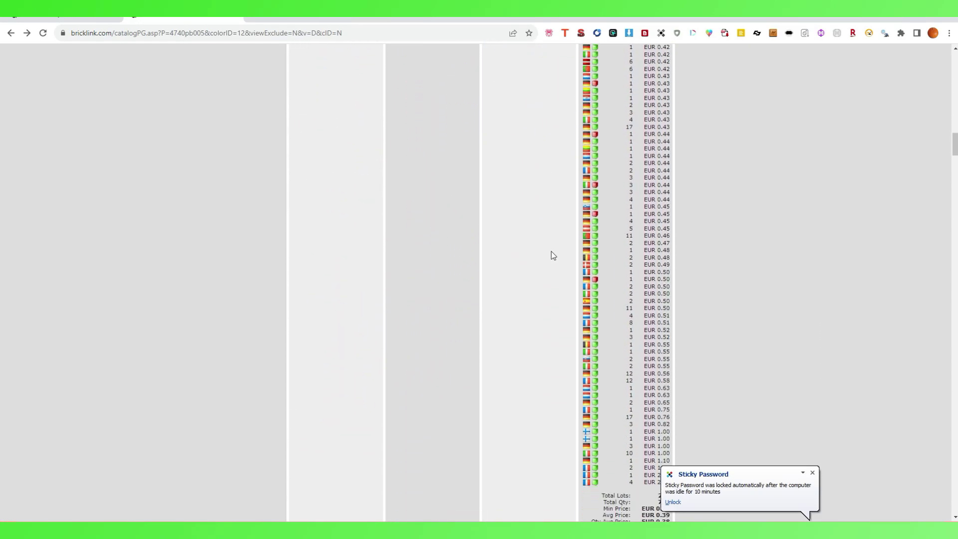
{"action": "scroll", "coordinate": [552, 254], "scroll_direction": "down", "scroll_amount": 2}
{"action": "scroll", "coordinate": [552, 255], "scroll_direction": "down", "scroll_amount": 2}
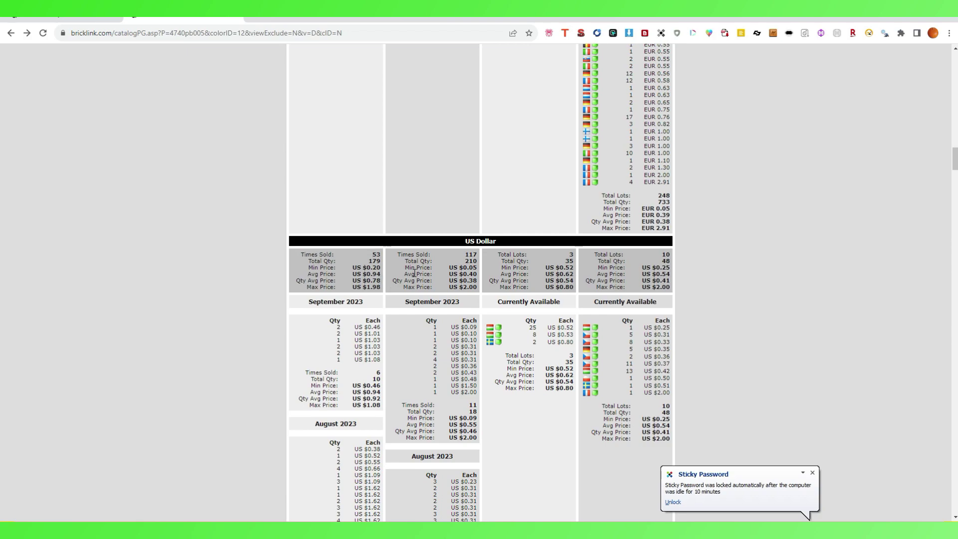
{"action": "scroll", "coordinate": [419, 269], "scroll_direction": "down", "scroll_amount": 3}
{"action": "scroll", "coordinate": [419, 269], "scroll_direction": "down", "scroll_amount": 4}
{"action": "scroll", "coordinate": [418, 268], "scroll_direction": "down", "scroll_amount": 5}
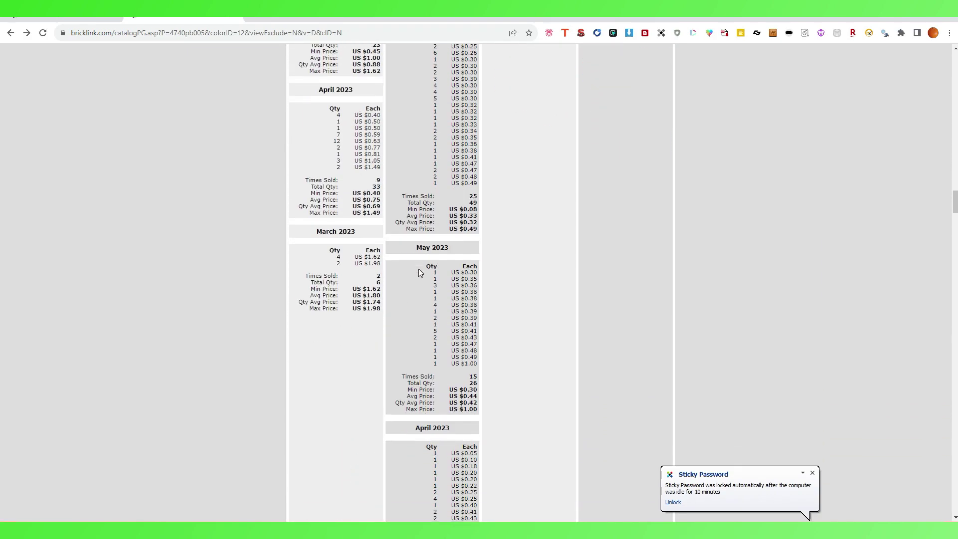
{"action": "scroll", "coordinate": [418, 269], "scroll_direction": "down", "scroll_amount": 3}
{"action": "scroll", "coordinate": [418, 273], "scroll_direction": "down", "scroll_amount": 4}
{"action": "scroll", "coordinate": [418, 273], "scroll_direction": "down", "scroll_amount": 2}
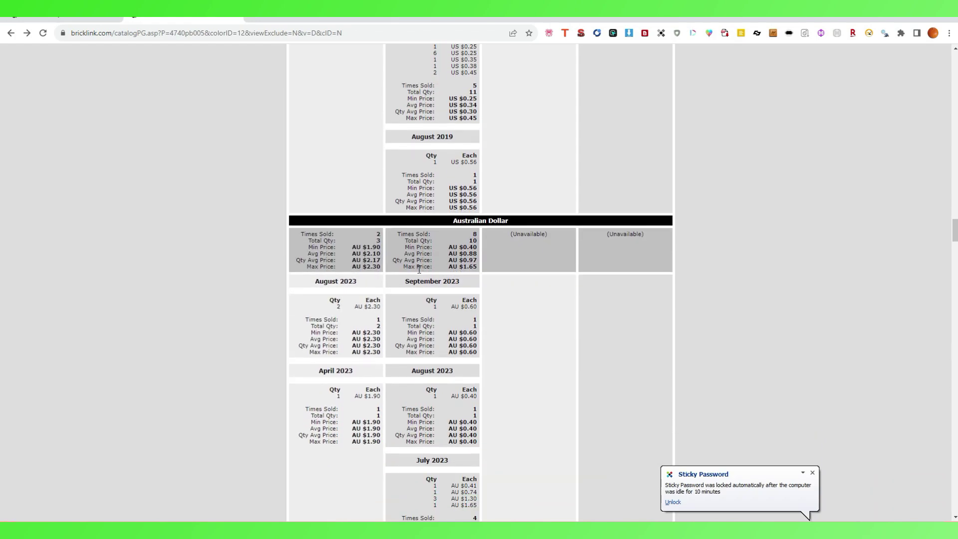
{"action": "scroll", "coordinate": [418, 269], "scroll_direction": "down", "scroll_amount": 2}
{"action": "scroll", "coordinate": [419, 269], "scroll_direction": "down", "scroll_amount": 1}
{"action": "scroll", "coordinate": [419, 270], "scroll_direction": "down", "scroll_amount": 2}
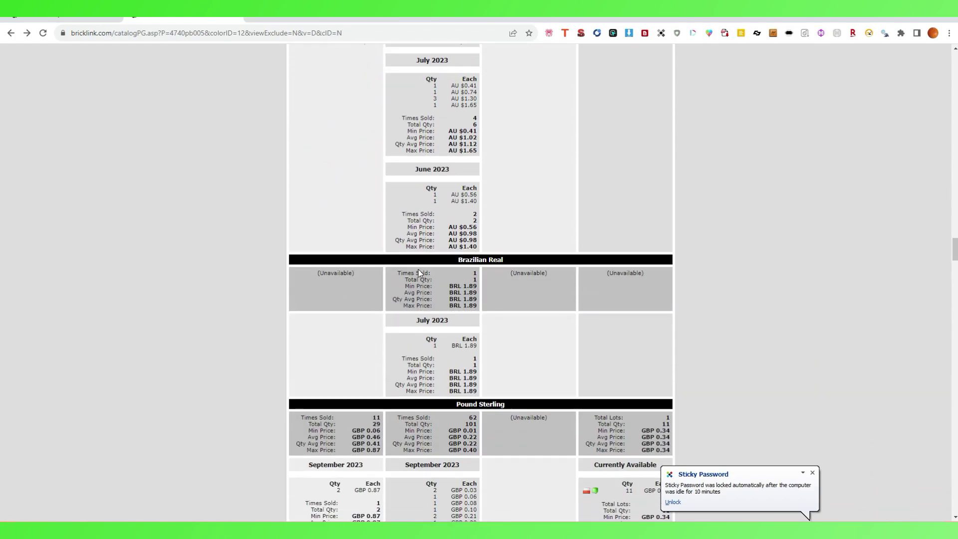
{"action": "scroll", "coordinate": [418, 271], "scroll_direction": "down", "scroll_amount": 1}
{"action": "scroll", "coordinate": [418, 272], "scroll_direction": "down", "scroll_amount": 1}
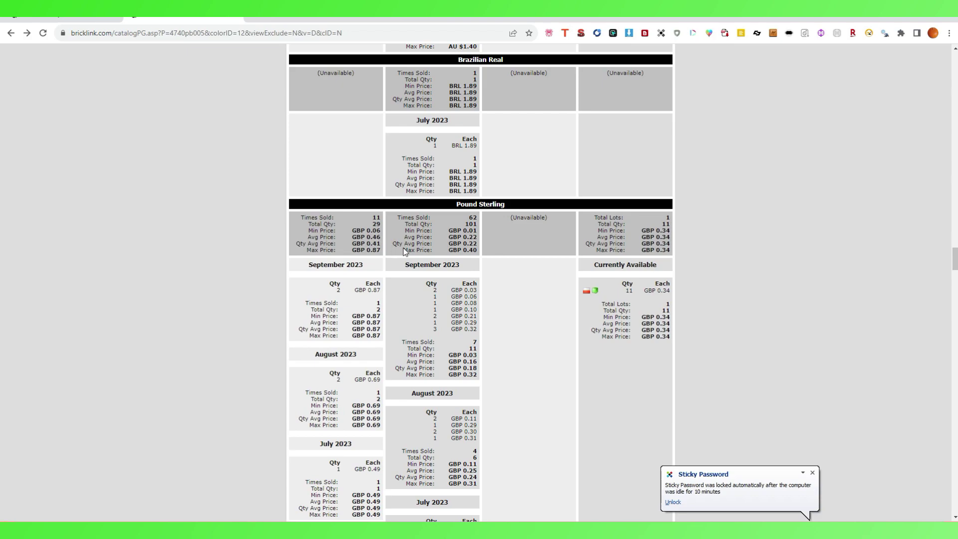
{"action": "scroll", "coordinate": [403, 249], "scroll_direction": "down", "scroll_amount": 2}
{"action": "scroll", "coordinate": [404, 249], "scroll_direction": "down", "scroll_amount": 3}
{"action": "scroll", "coordinate": [404, 250], "scroll_direction": "down", "scroll_amount": 3}
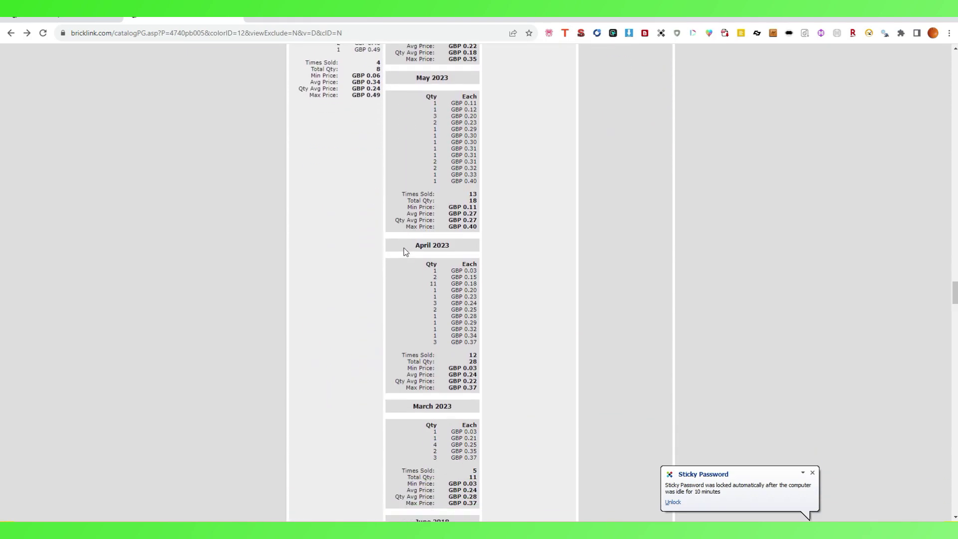
{"action": "scroll", "coordinate": [404, 251], "scroll_direction": "down", "scroll_amount": 3}
{"action": "scroll", "coordinate": [404, 251], "scroll_direction": "down", "scroll_amount": 3}
{"action": "scroll", "coordinate": [404, 251], "scroll_direction": "down", "scroll_amount": 2}
{"action": "scroll", "coordinate": [403, 252], "scroll_direction": "down", "scroll_amount": 2}
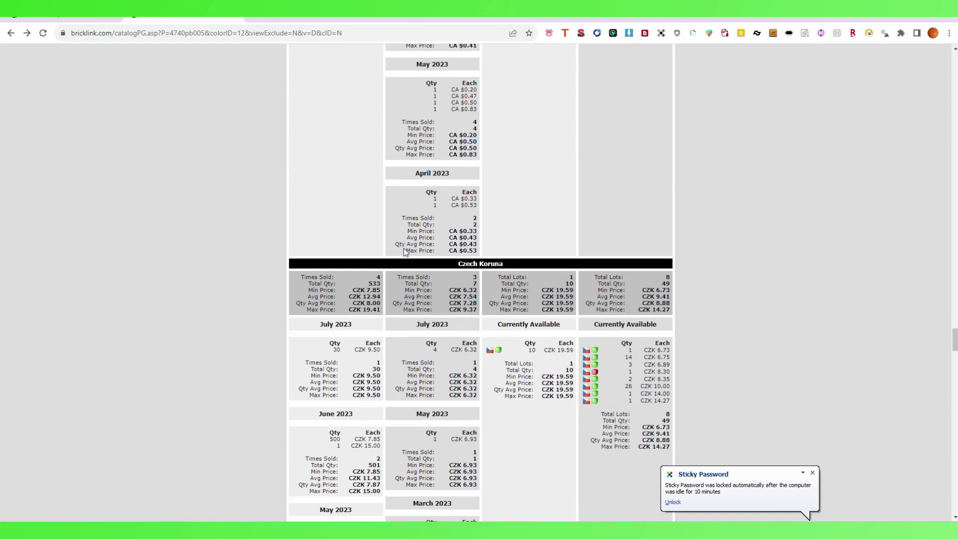
{"action": "scroll", "coordinate": [403, 252], "scroll_direction": "down", "scroll_amount": 2}
{"action": "scroll", "coordinate": [403, 252], "scroll_direction": "down", "scroll_amount": 2}
{"action": "scroll", "coordinate": [403, 252], "scroll_direction": "down", "scroll_amount": 3}
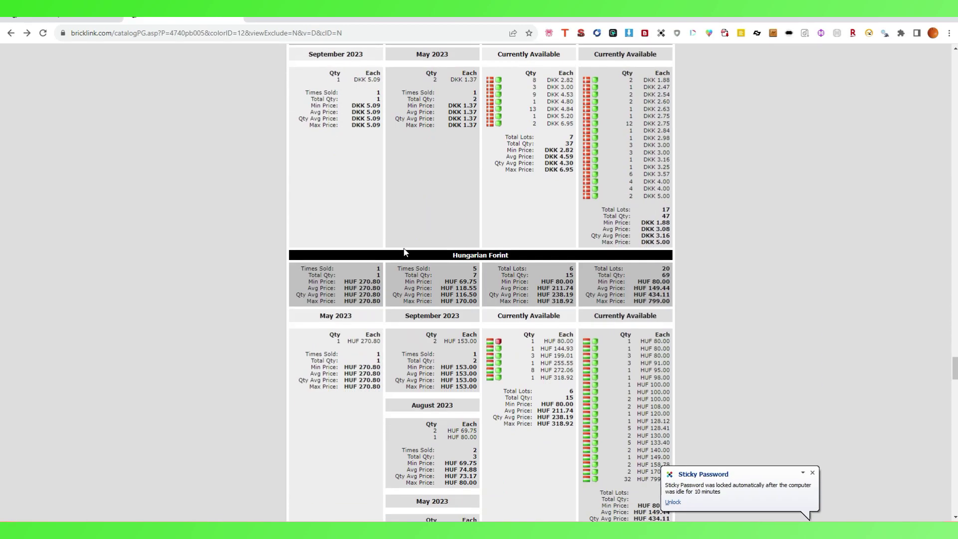
{"action": "scroll", "coordinate": [403, 252], "scroll_direction": "down", "scroll_amount": 3}
{"action": "scroll", "coordinate": [404, 251], "scroll_direction": "down", "scroll_amount": 3}
{"action": "scroll", "coordinate": [403, 251], "scroll_direction": "down", "scroll_amount": 3}
{"action": "scroll", "coordinate": [403, 252], "scroll_direction": "down", "scroll_amount": 3}
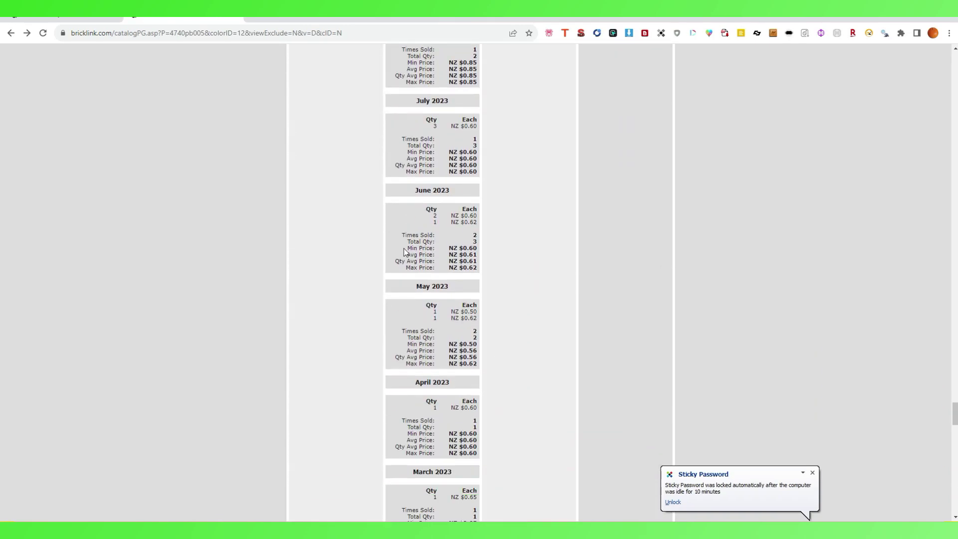
{"action": "scroll", "coordinate": [404, 251], "scroll_direction": "down", "scroll_amount": 3}
{"action": "scroll", "coordinate": [404, 252], "scroll_direction": "down", "scroll_amount": 3}
{"action": "scroll", "coordinate": [404, 252], "scroll_direction": "down", "scroll_amount": 3}
{"action": "scroll", "coordinate": [405, 252], "scroll_direction": "down", "scroll_amount": 3}
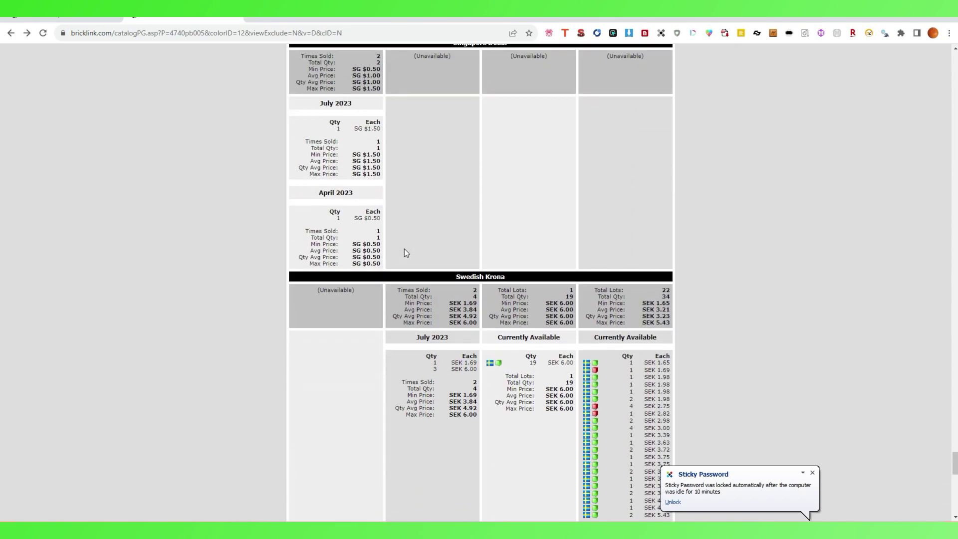
{"action": "scroll", "coordinate": [404, 252], "scroll_direction": "down", "scroll_amount": 3}
{"action": "scroll", "coordinate": [404, 252], "scroll_direction": "down", "scroll_amount": 3}
{"action": "scroll", "coordinate": [404, 252], "scroll_direction": "down", "scroll_amount": 3}
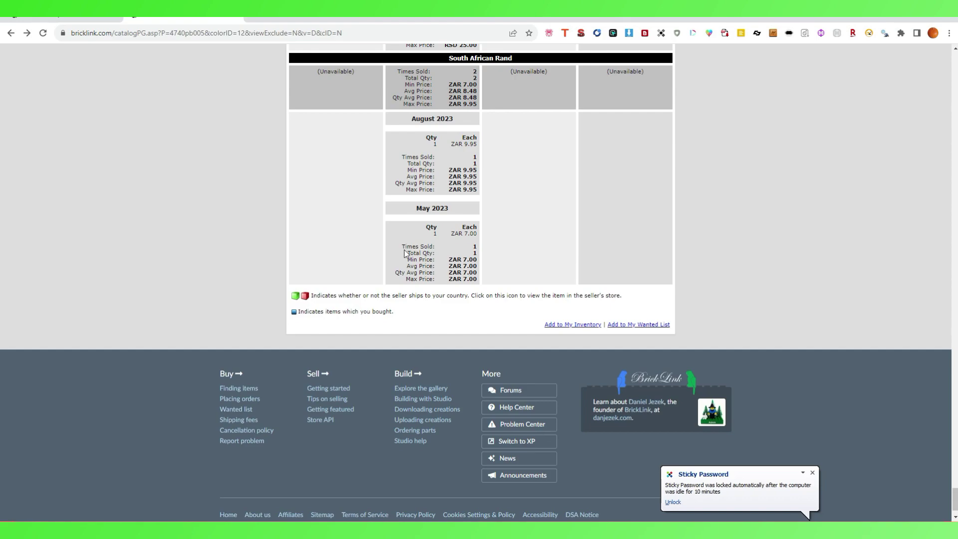
{"action": "key", "text": "Home"}
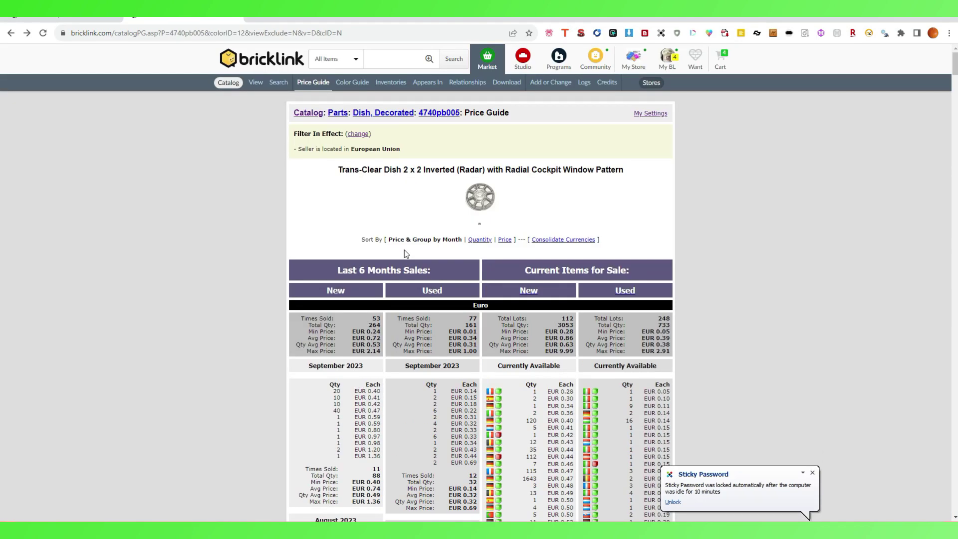
Step: Save price guide preferences limiting current listings to United Kingdom stores
{"action": "left_click", "coordinate": [667, 61]}
{"action": "left_click", "coordinate": [683, 100]}
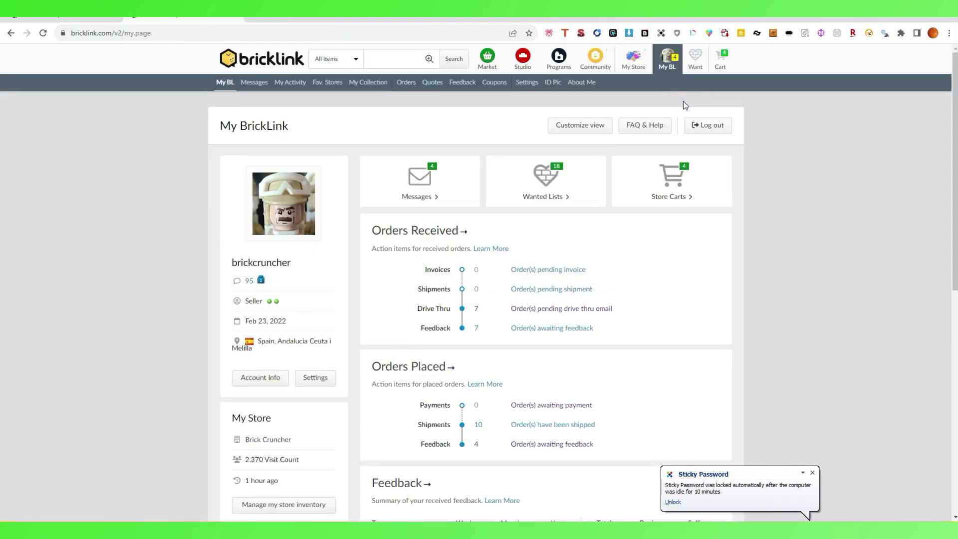
{"action": "mouse_move", "coordinate": [666, 59]}
{"action": "left_click", "coordinate": [685, 101]}
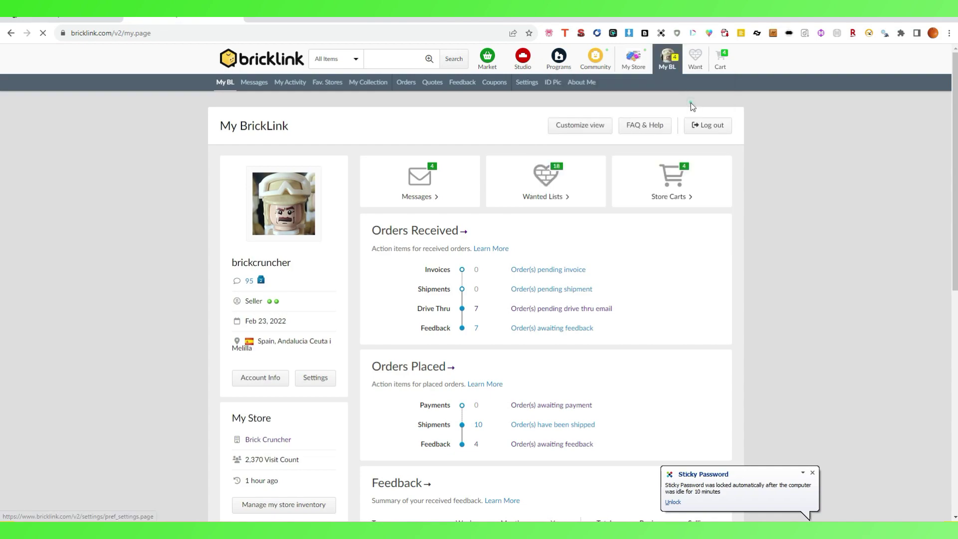
{"action": "left_click", "coordinate": [377, 227]}
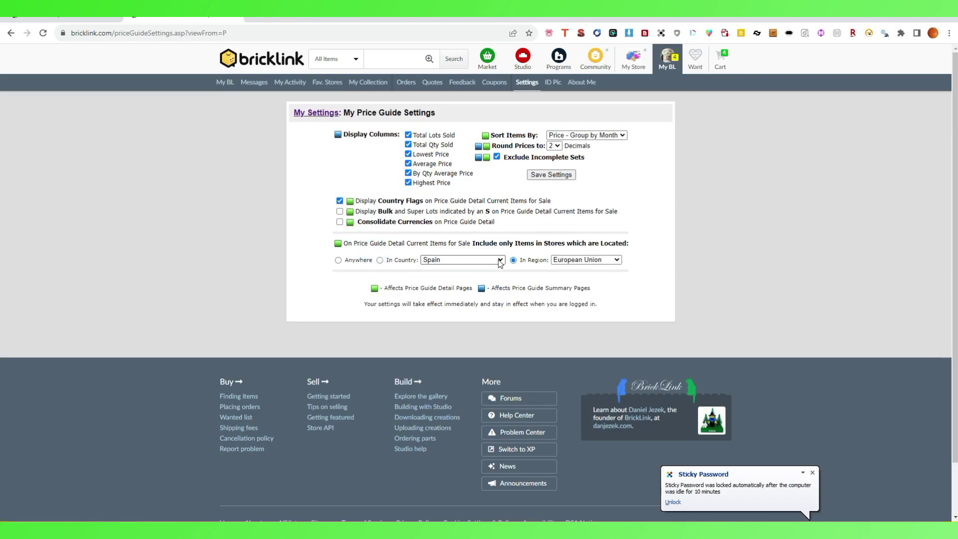
{"action": "left_click", "coordinate": [499, 261]}
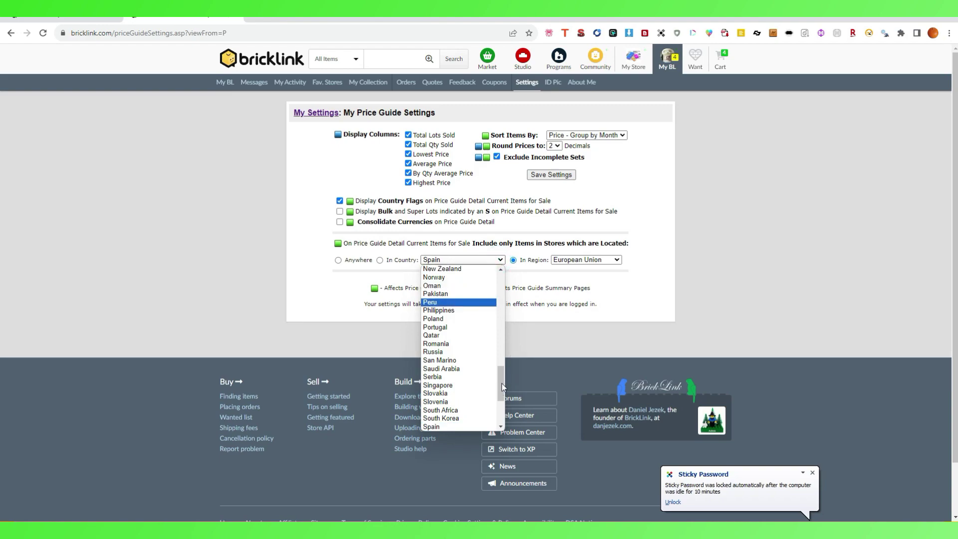
{"action": "left_click_drag", "start_coordinate": [501, 383], "coordinate": [501, 402]}
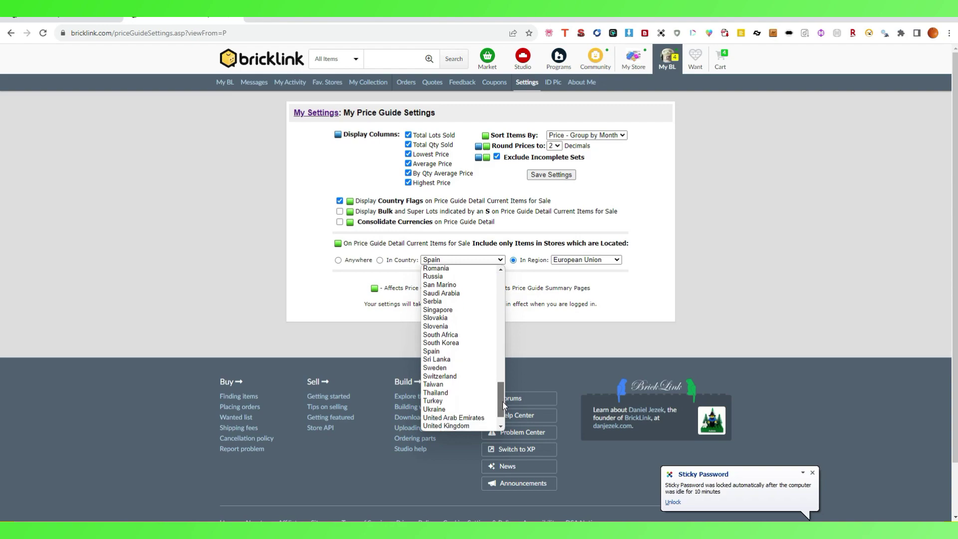
{"action": "left_click", "coordinate": [477, 403]}
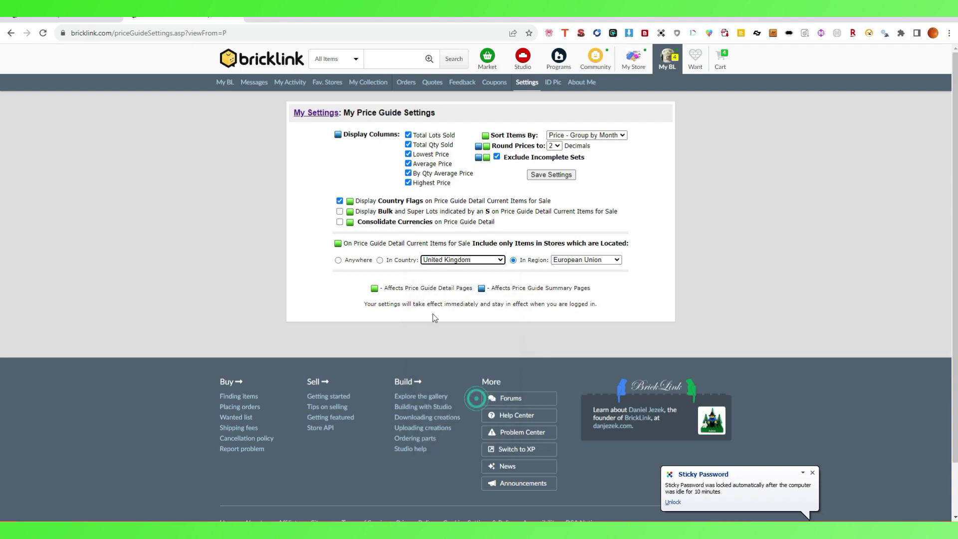
{"action": "left_click", "coordinate": [380, 260]}
{"action": "left_click", "coordinate": [558, 176]}
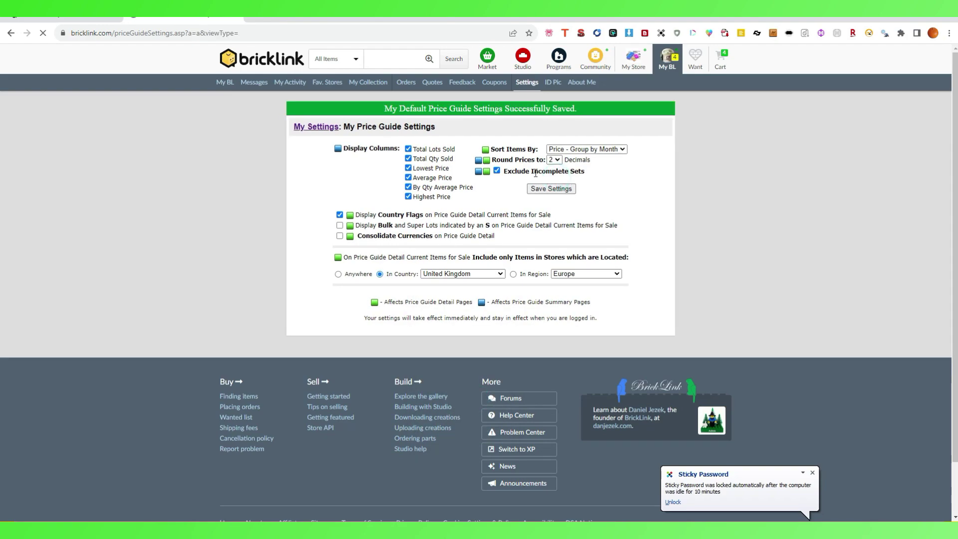
Step: Return to the part 4740pb005 price guide via the Back history
{"action": "left_click", "coordinate": [12, 33]}
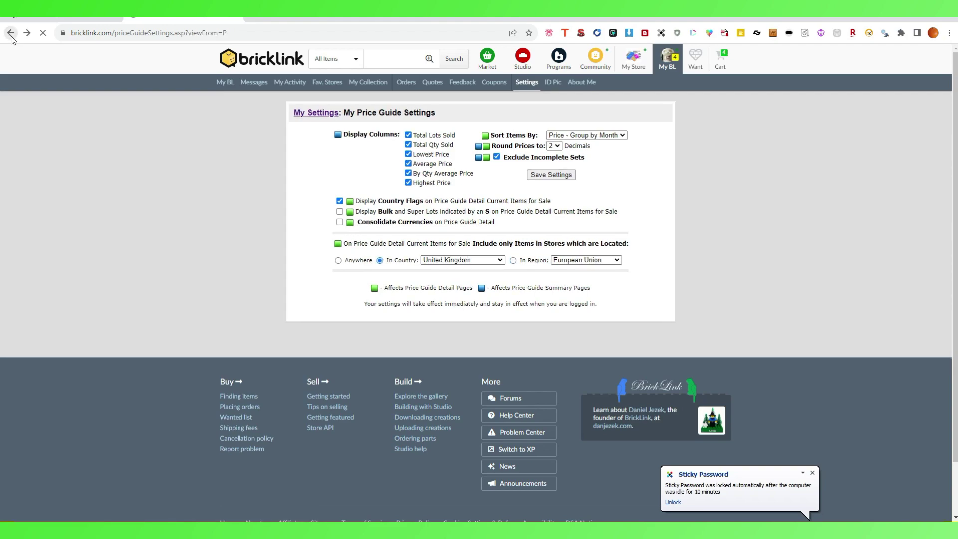
{"action": "right_click", "coordinate": [11, 34]}
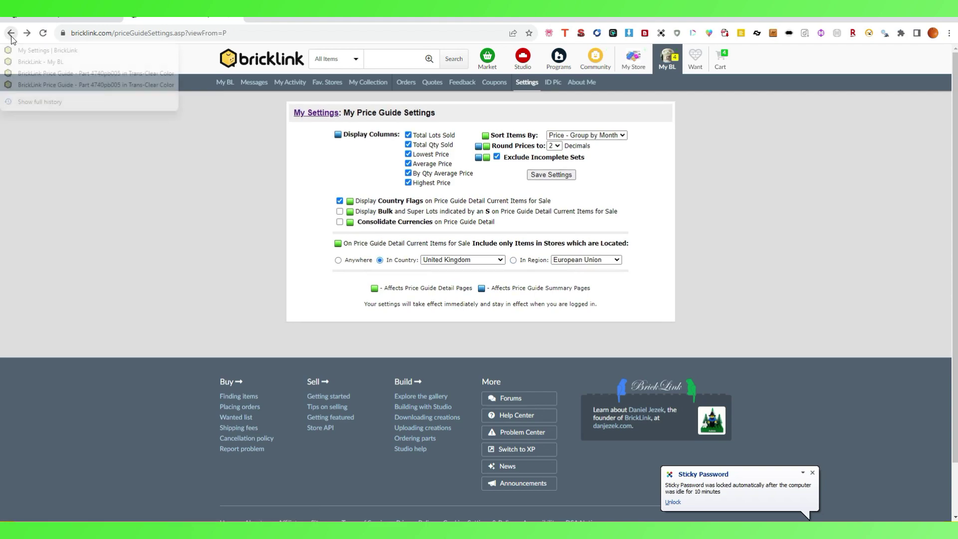
{"action": "left_click", "coordinate": [15, 73]}
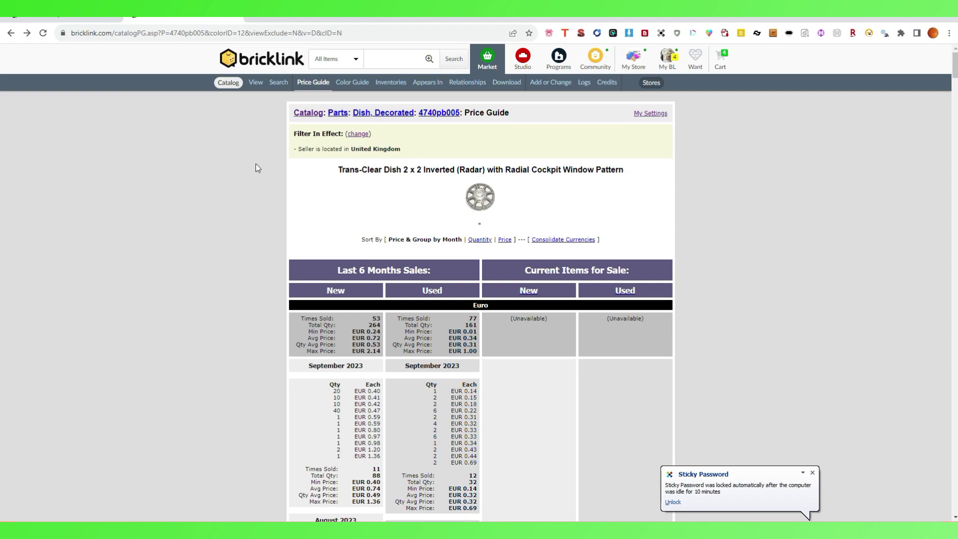
{"action": "scroll", "coordinate": [255, 168], "scroll_direction": "down", "scroll_amount": 1}
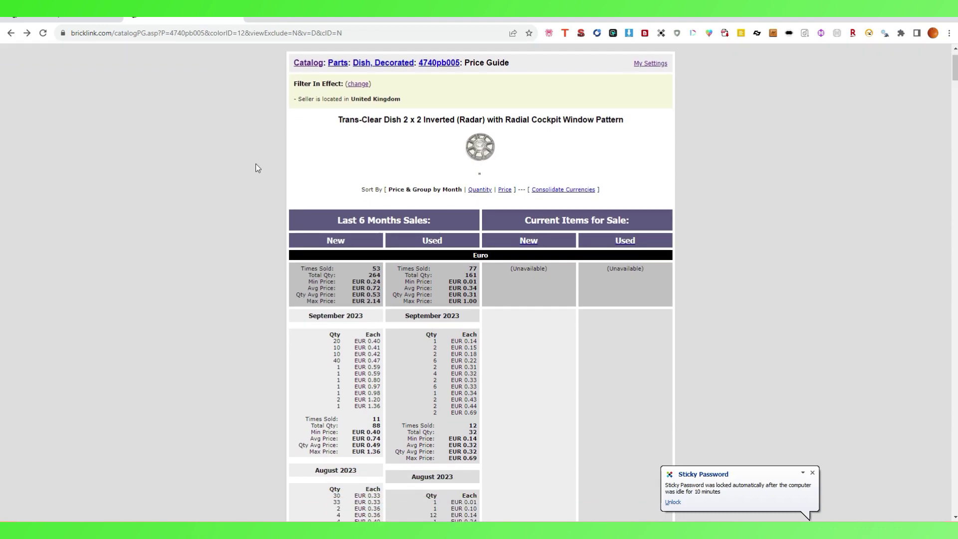
{"action": "scroll", "coordinate": [255, 168], "scroll_direction": "down", "scroll_amount": 1}
{"action": "scroll", "coordinate": [256, 168], "scroll_direction": "down", "scroll_amount": 1}
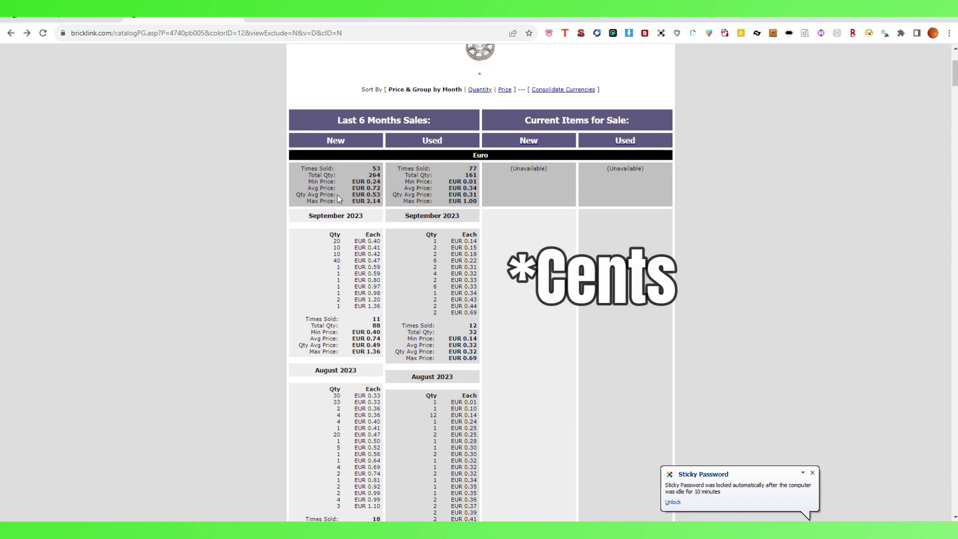
{"action": "scroll", "coordinate": [338, 195], "scroll_direction": "down", "scroll_amount": 3}
{"action": "scroll", "coordinate": [337, 195], "scroll_direction": "down", "scroll_amount": 5}
{"action": "scroll", "coordinate": [338, 194], "scroll_direction": "down", "scroll_amount": 6}
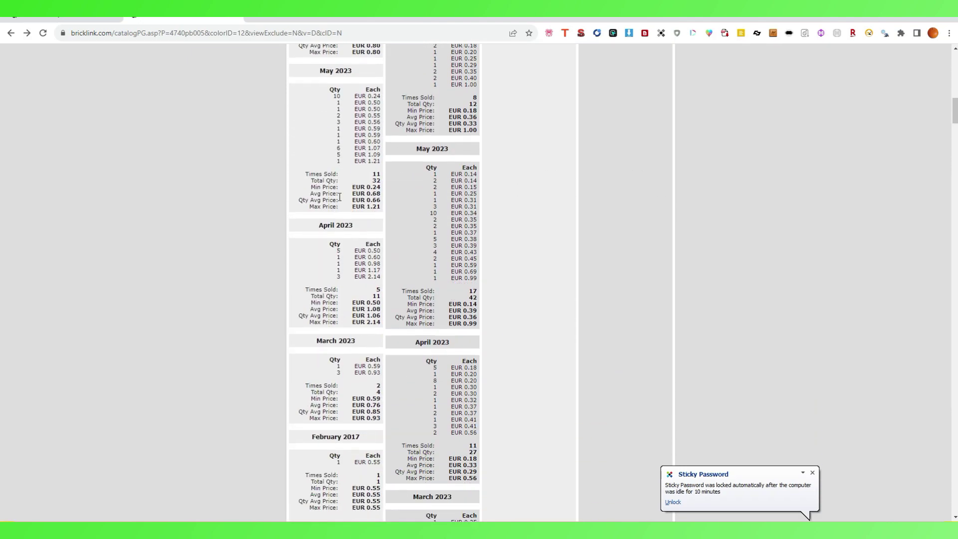
{"action": "scroll", "coordinate": [339, 196], "scroll_direction": "down", "scroll_amount": 6}
{"action": "scroll", "coordinate": [341, 197], "scroll_direction": "down", "scroll_amount": 2}
{"action": "scroll", "coordinate": [345, 197], "scroll_direction": "down", "scroll_amount": 1}
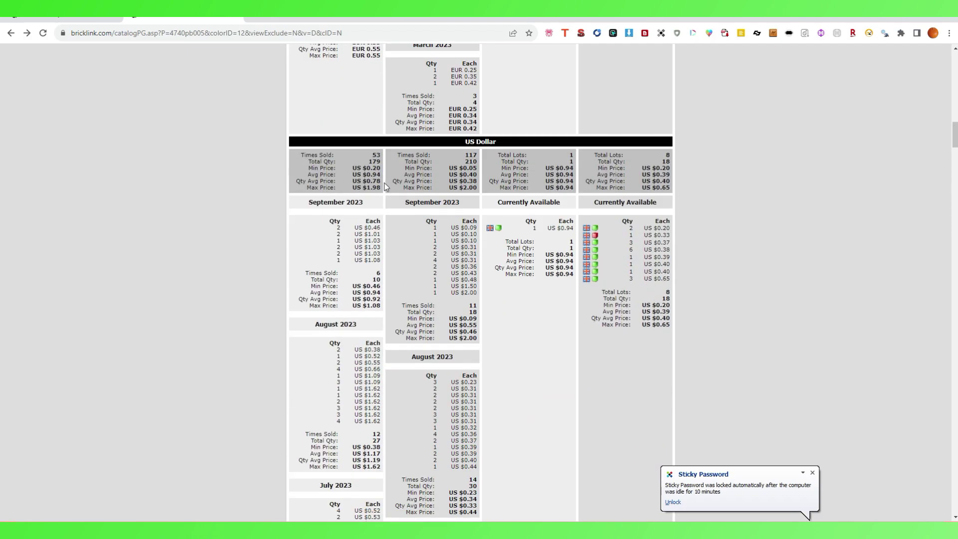
{"action": "scroll", "coordinate": [384, 184], "scroll_direction": "down", "scroll_amount": 4}
{"action": "scroll", "coordinate": [385, 185], "scroll_direction": "down", "scroll_amount": 6}
{"action": "scroll", "coordinate": [383, 187], "scroll_direction": "down", "scroll_amount": 5}
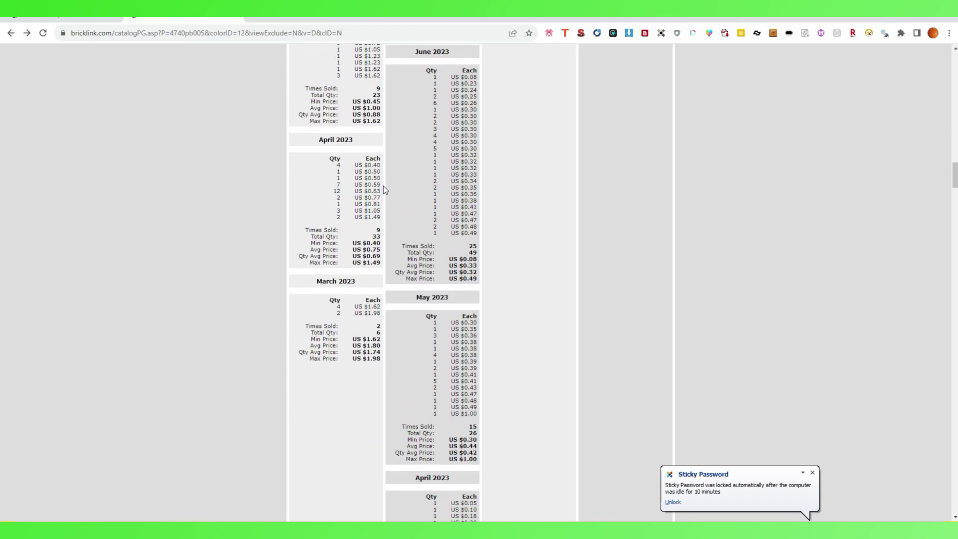
{"action": "scroll", "coordinate": [383, 187], "scroll_direction": "down", "scroll_amount": 4}
{"action": "scroll", "coordinate": [382, 187], "scroll_direction": "down", "scroll_amount": 5}
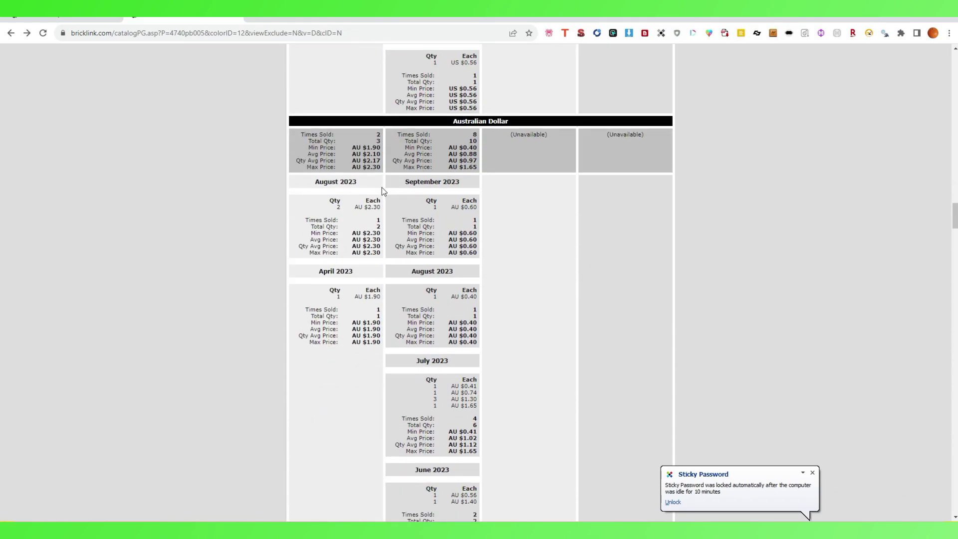
{"action": "scroll", "coordinate": [382, 187], "scroll_direction": "down", "scroll_amount": 3}
{"action": "scroll", "coordinate": [380, 169], "scroll_direction": "down", "scroll_amount": 3}
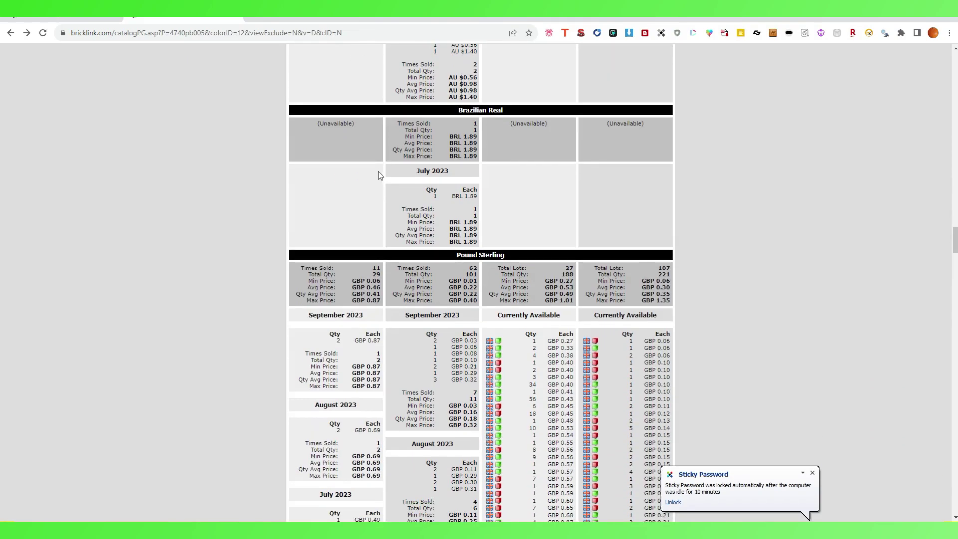
{"action": "scroll", "coordinate": [378, 174], "scroll_direction": "down", "scroll_amount": 1}
{"action": "scroll", "coordinate": [359, 184], "scroll_direction": "down", "scroll_amount": 1}
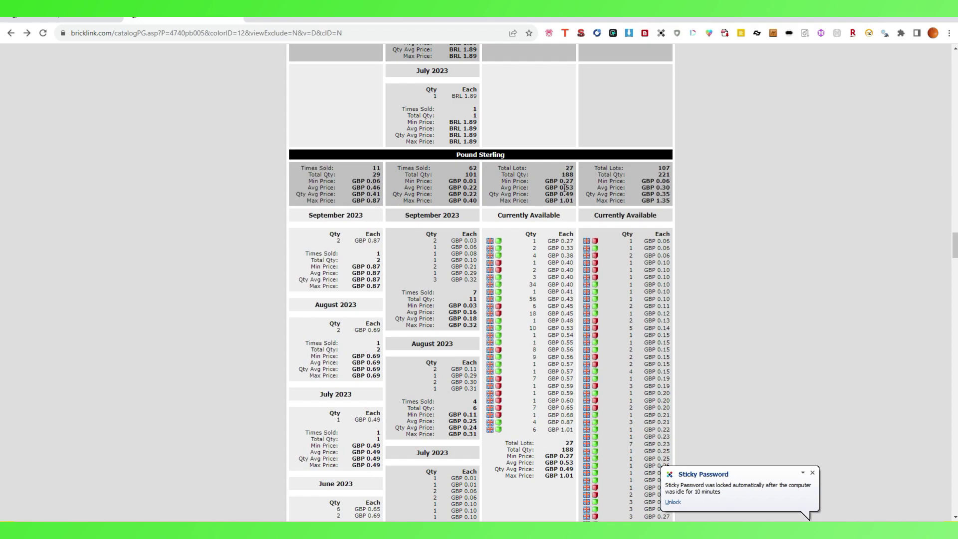
{"action": "scroll", "coordinate": [555, 224], "scroll_direction": "up", "scroll_amount": 5}
{"action": "scroll", "coordinate": [554, 224], "scroll_direction": "up", "scroll_amount": 5}
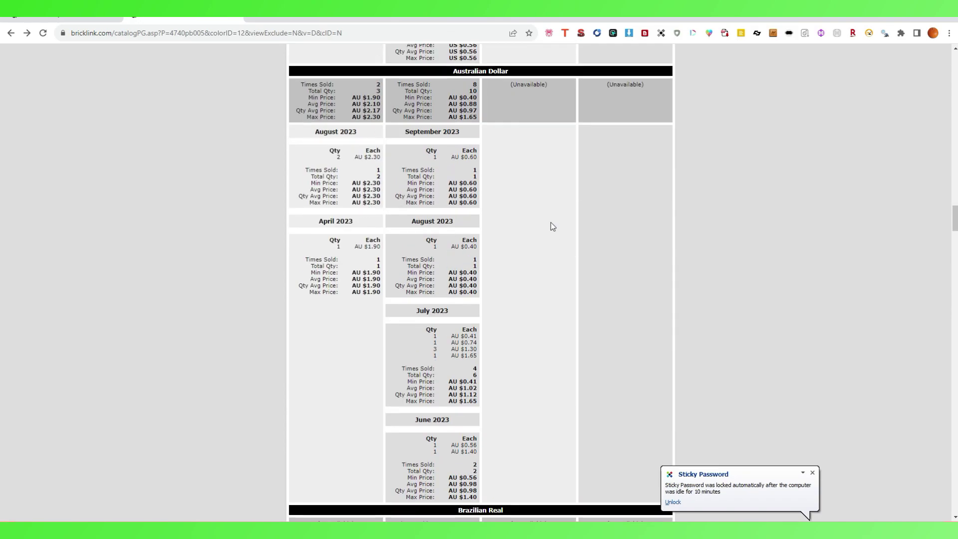
{"action": "scroll", "coordinate": [552, 223], "scroll_direction": "up", "scroll_amount": 5}
{"action": "scroll", "coordinate": [551, 222], "scroll_direction": "up", "scroll_amount": 3}
{"action": "scroll", "coordinate": [551, 223], "scroll_direction": "up", "scroll_amount": 5}
{"action": "scroll", "coordinate": [548, 222], "scroll_direction": "up", "scroll_amount": 5}
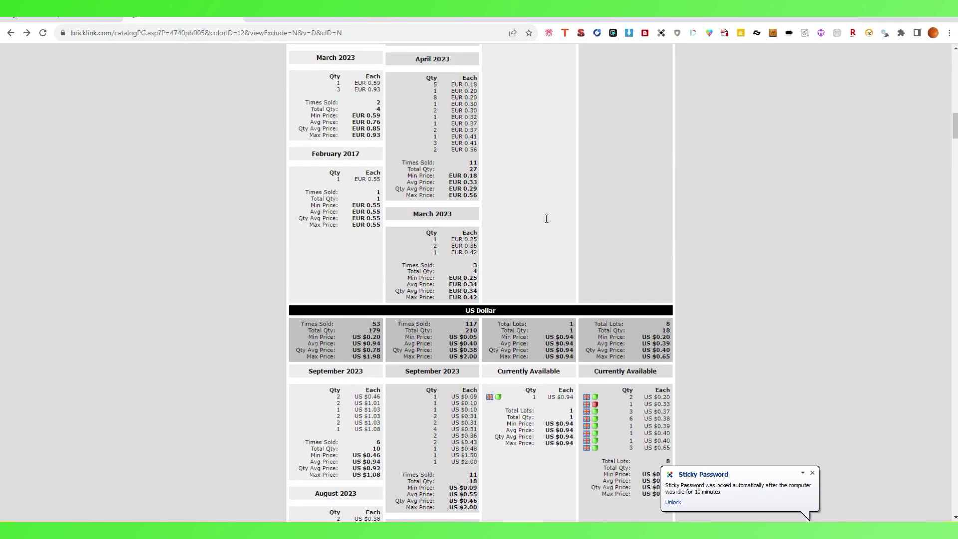
{"action": "scroll", "coordinate": [547, 221], "scroll_direction": "up", "scroll_amount": 5}
{"action": "scroll", "coordinate": [547, 221], "scroll_direction": "up", "scroll_amount": 5}
{"action": "scroll", "coordinate": [547, 221], "scroll_direction": "up", "scroll_amount": 5}
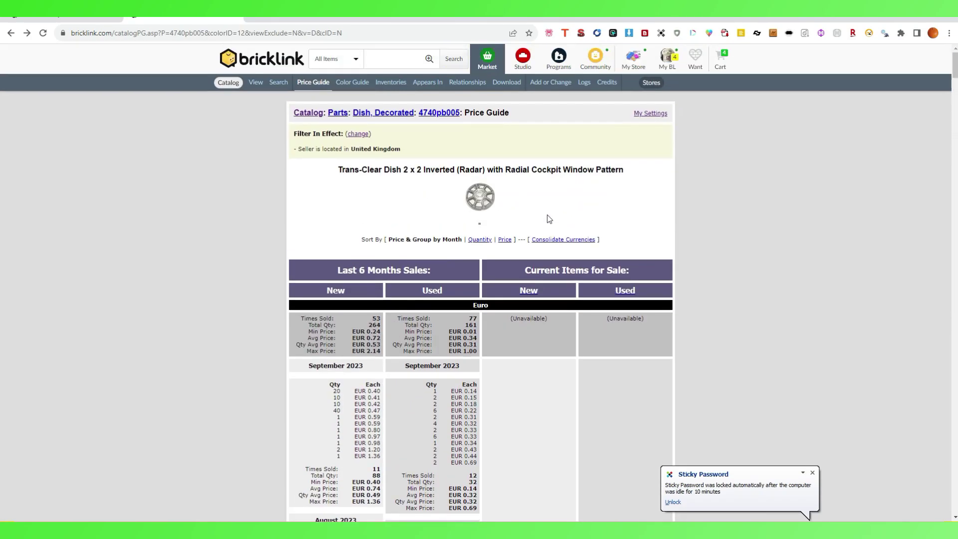
Step: Save Spain as the price guide seller country and return to the radar dish's price guide
{"action": "left_click", "coordinate": [666, 57]}
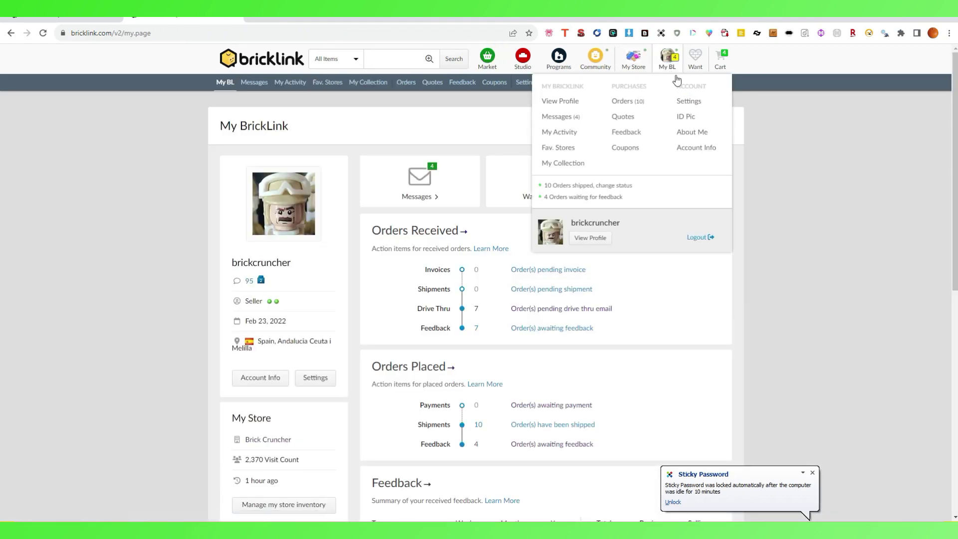
{"action": "left_click", "coordinate": [687, 100]}
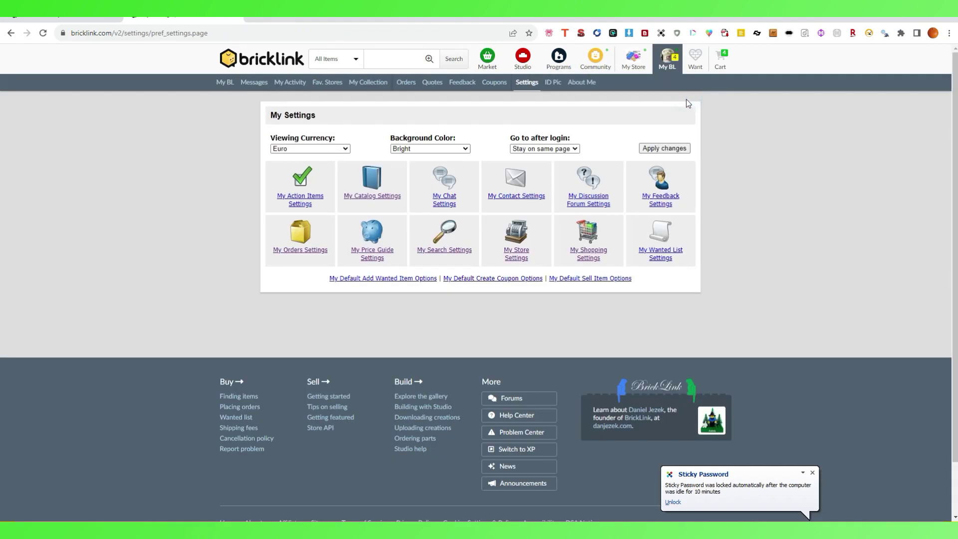
{"action": "left_click", "coordinate": [372, 250]}
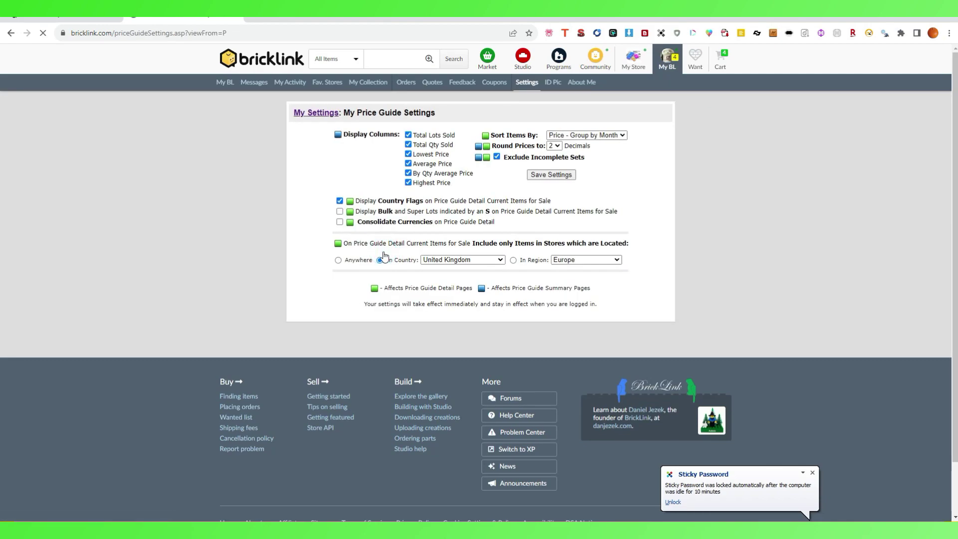
{"action": "left_click", "coordinate": [500, 260]}
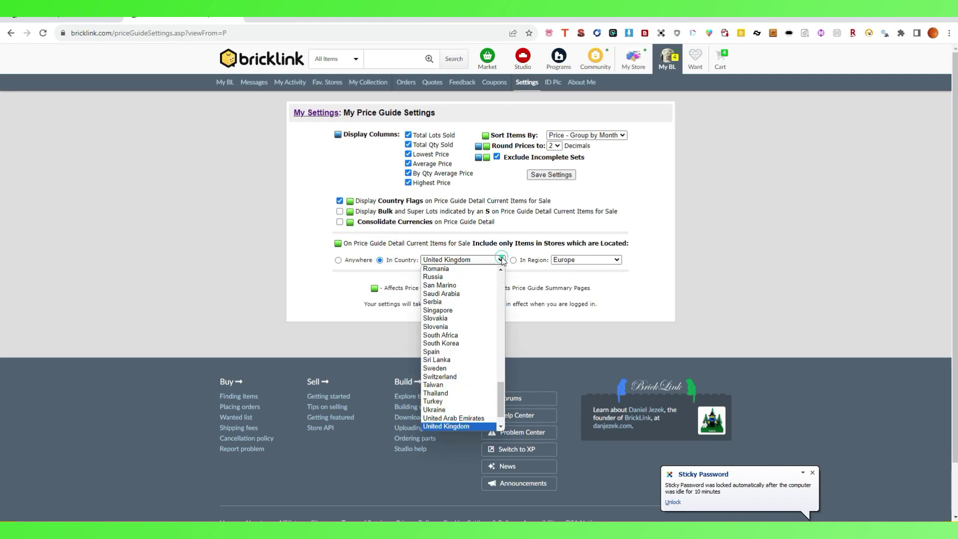
{"action": "left_click", "coordinate": [474, 353]}
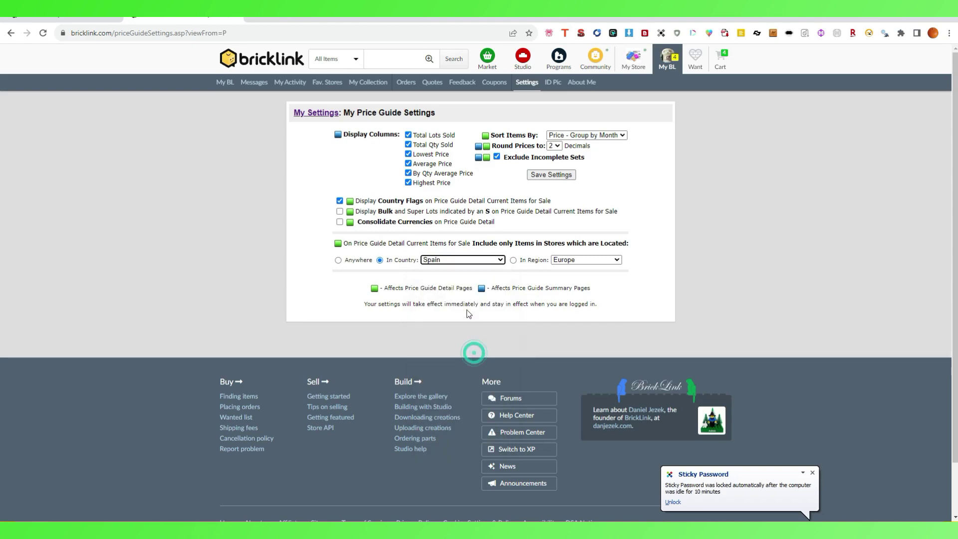
{"action": "left_click", "coordinate": [551, 175]}
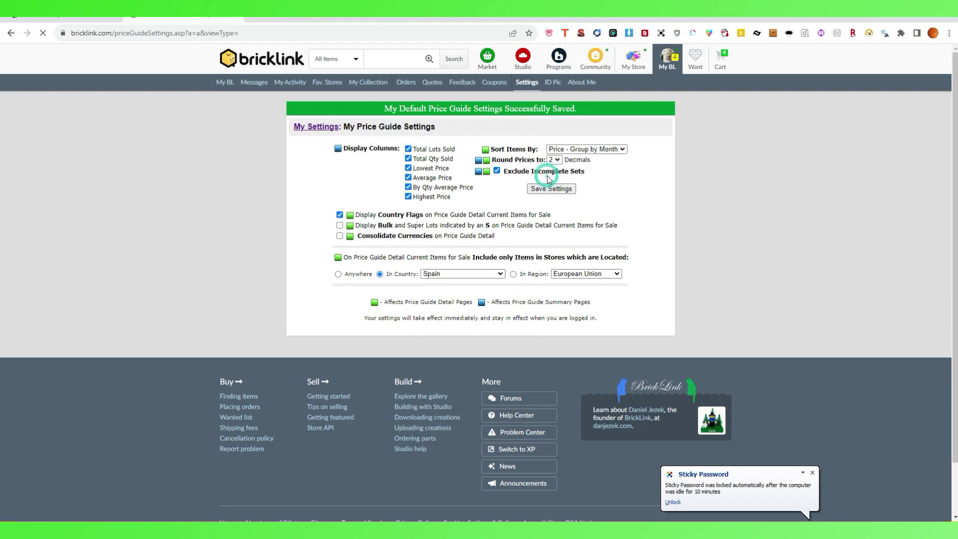
{"action": "right_click", "coordinate": [13, 37]}
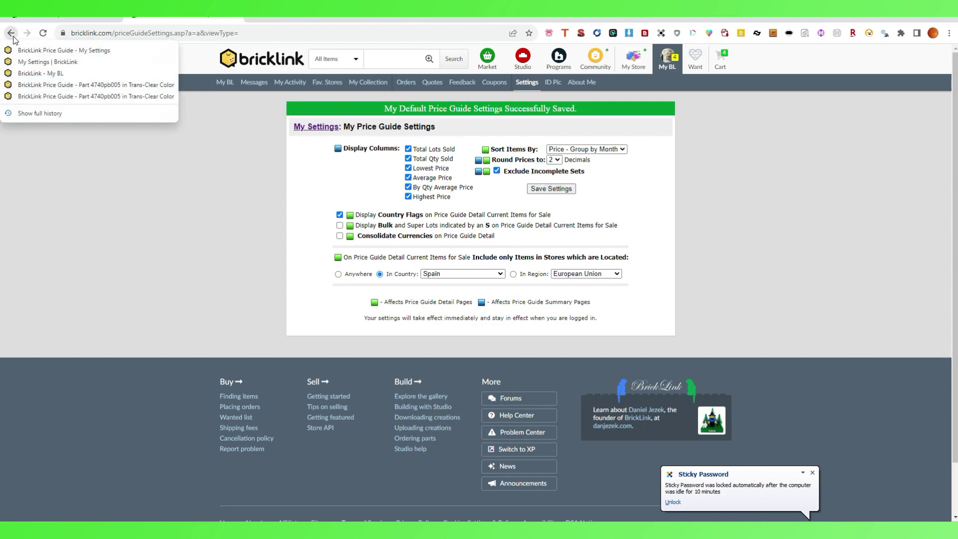
{"action": "left_click", "coordinate": [28, 84]}
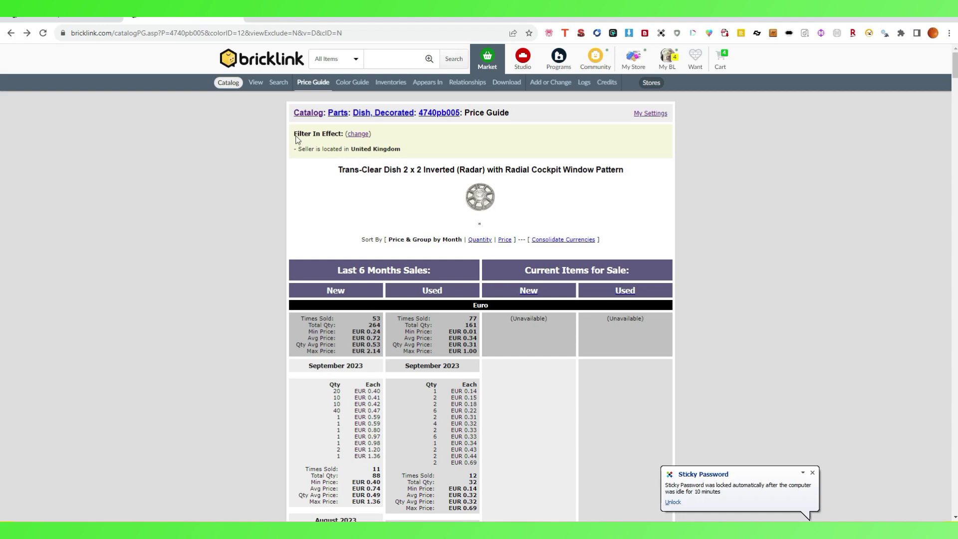
Step: Reload the dish's price guide to list Spanish sellers' euro items and view one seller's listing
{"action": "left_click", "coordinate": [43, 33]}
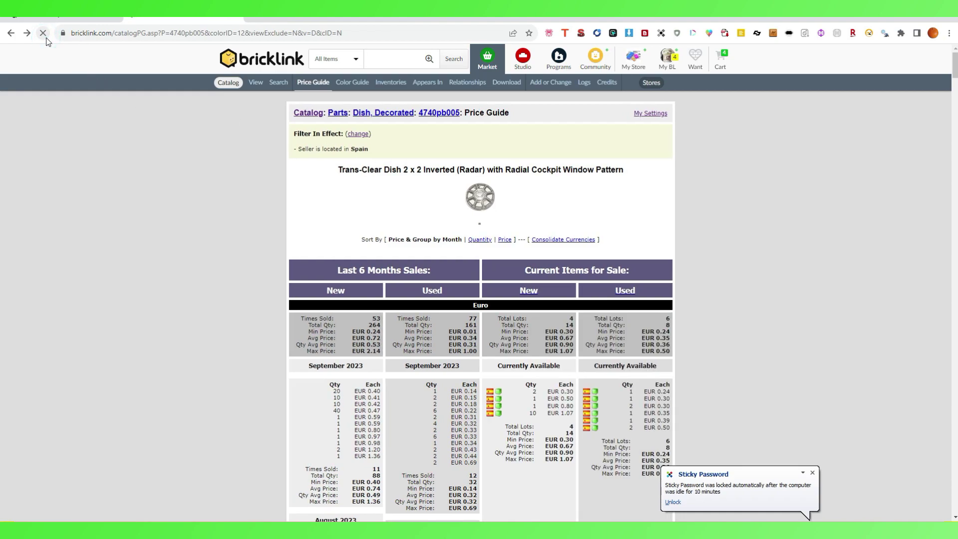
{"action": "scroll", "coordinate": [352, 187], "scroll_direction": "down", "scroll_amount": 2}
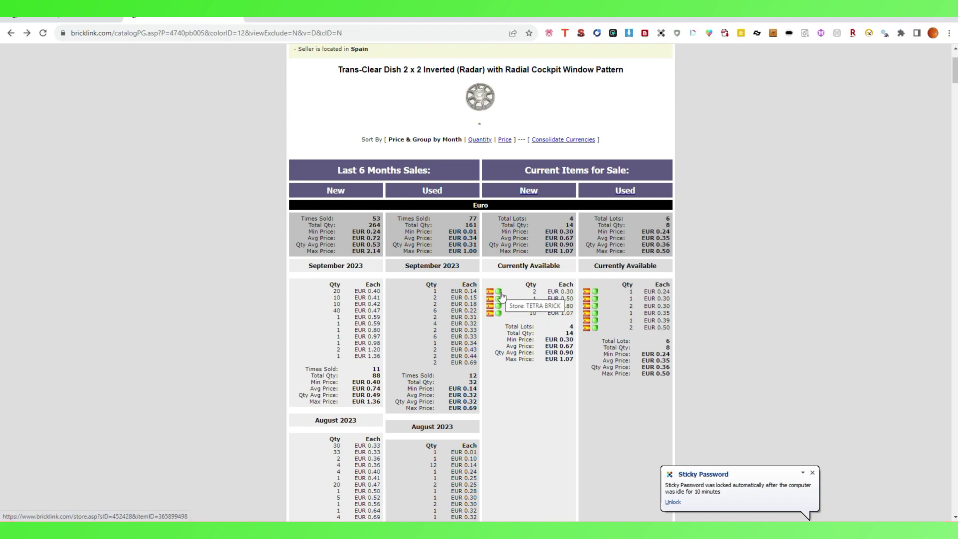
{"action": "left_click", "coordinate": [500, 295]}
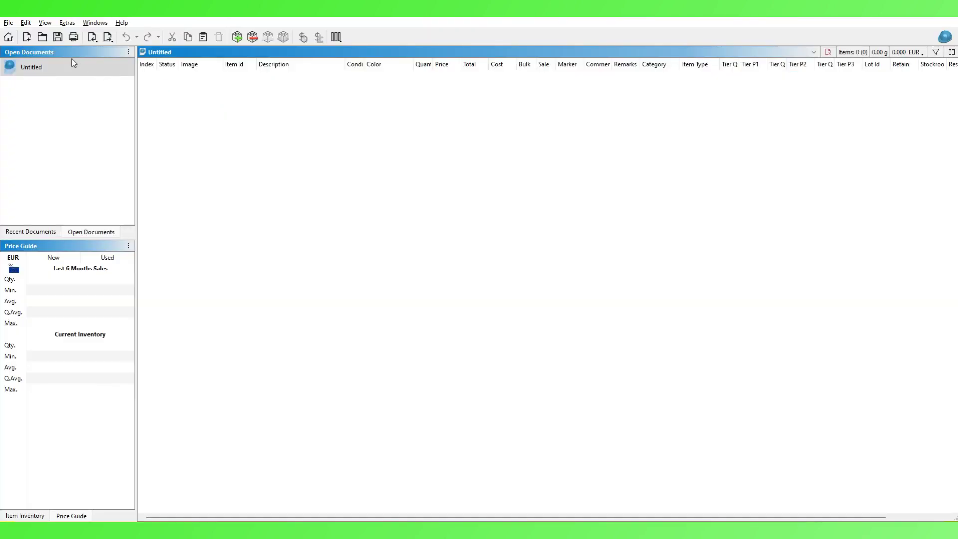
{"action": "left_click", "coordinate": [6, 25]}
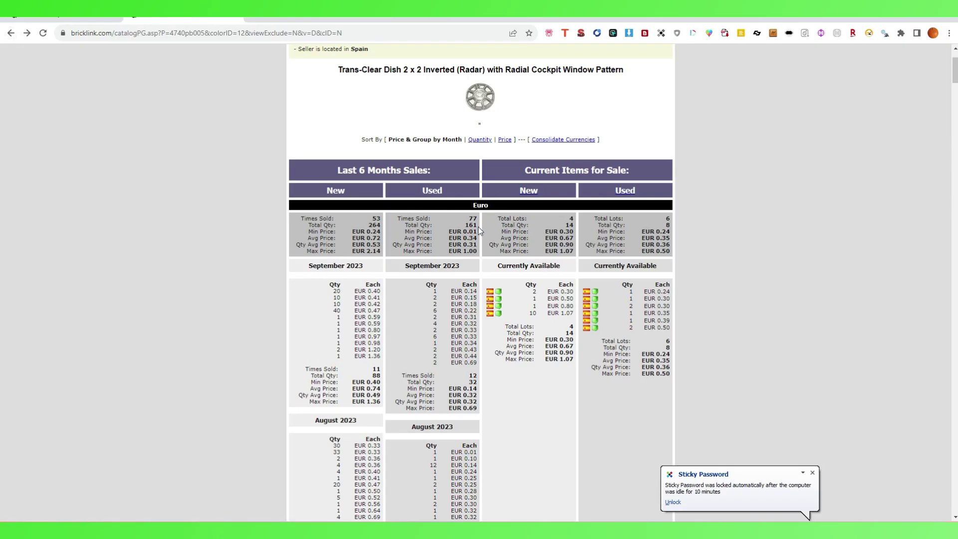
{"action": "scroll", "coordinate": [478, 227], "scroll_direction": "down", "scroll_amount": 2}
{"action": "scroll", "coordinate": [479, 227], "scroll_direction": "down", "scroll_amount": 3}
{"action": "scroll", "coordinate": [480, 230], "scroll_direction": "down", "scroll_amount": 5}
{"action": "scroll", "coordinate": [480, 230], "scroll_direction": "down", "scroll_amount": 4}
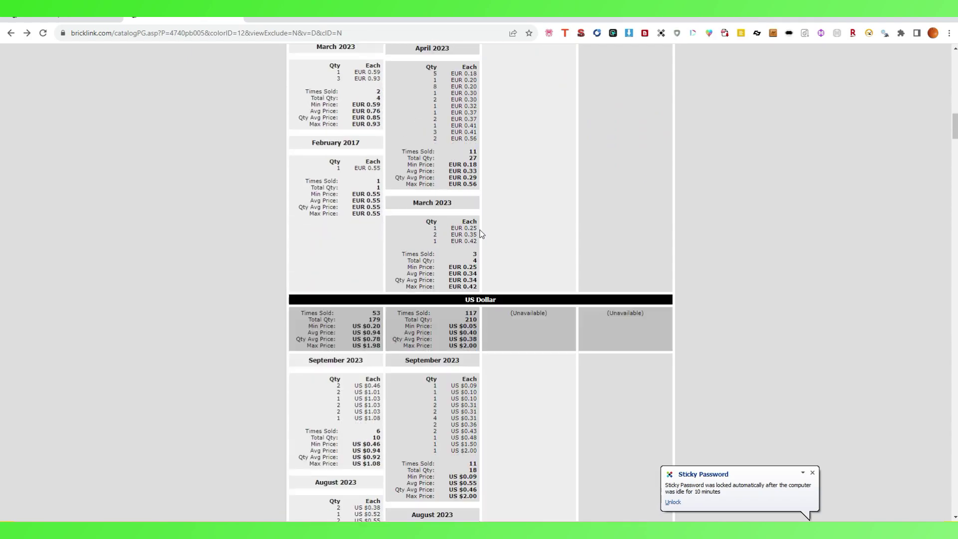
{"action": "scroll", "coordinate": [479, 229], "scroll_direction": "down", "scroll_amount": 4}
{"action": "scroll", "coordinate": [480, 230], "scroll_direction": "down", "scroll_amount": 3}
{"action": "scroll", "coordinate": [485, 234], "scroll_direction": "down", "scroll_amount": 3}
{"action": "scroll", "coordinate": [484, 236], "scroll_direction": "down", "scroll_amount": 3}
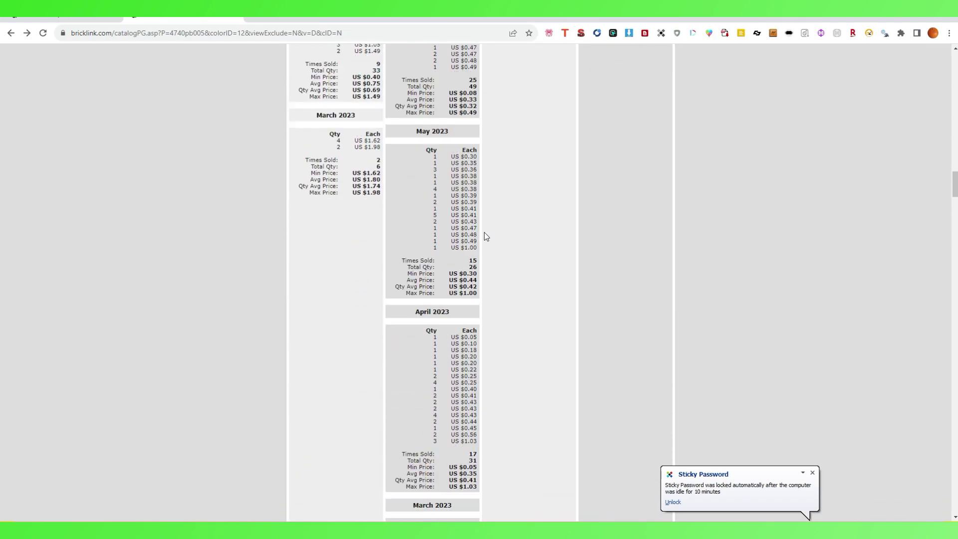
{"action": "scroll", "coordinate": [487, 232], "scroll_direction": "up", "scroll_amount": 3}
{"action": "scroll", "coordinate": [494, 233], "scroll_direction": "up", "scroll_amount": 4}
{"action": "scroll", "coordinate": [497, 237], "scroll_direction": "up", "scroll_amount": 3}
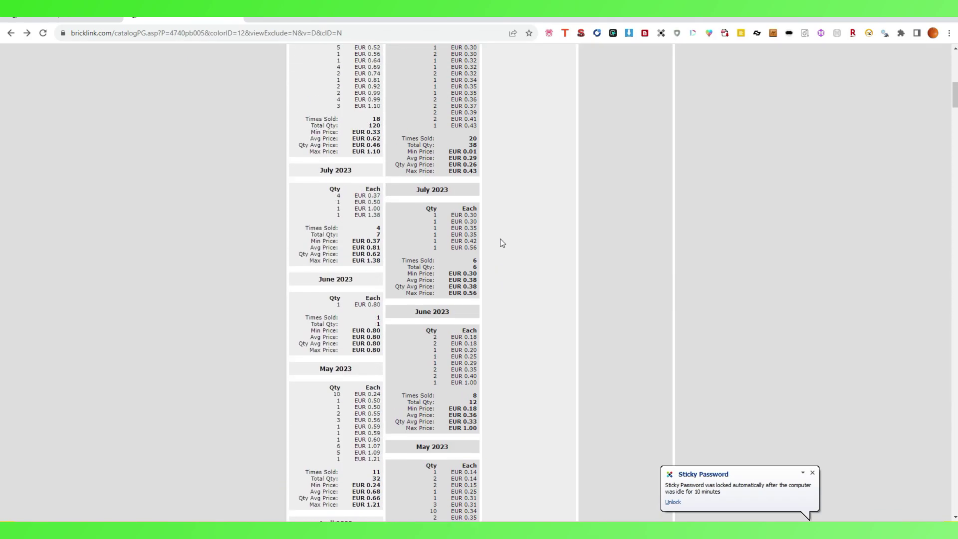
{"action": "scroll", "coordinate": [500, 239], "scroll_direction": "up", "scroll_amount": 8}
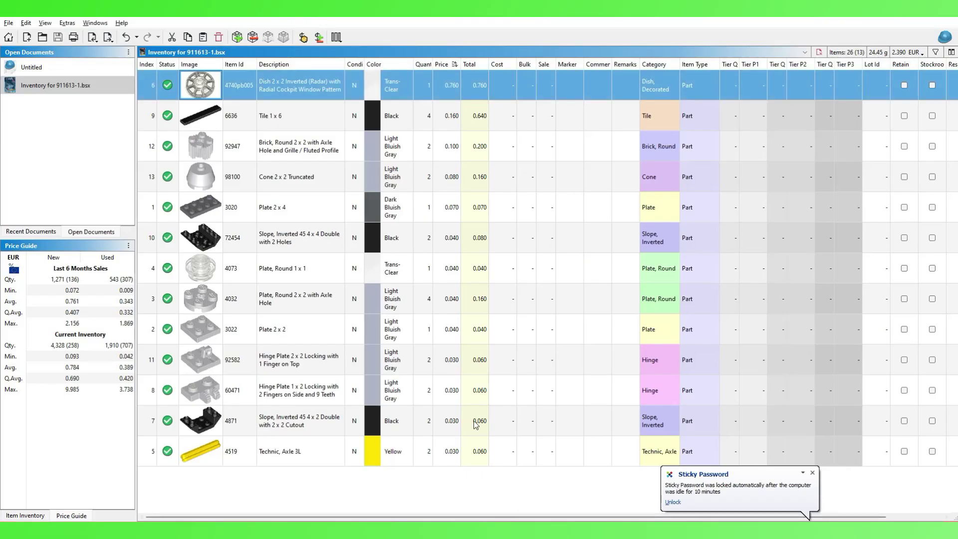
Step: Price the radar dish at 0.720 and give it the remark 'Trans'
{"action": "double_click", "coordinate": [446, 92]}
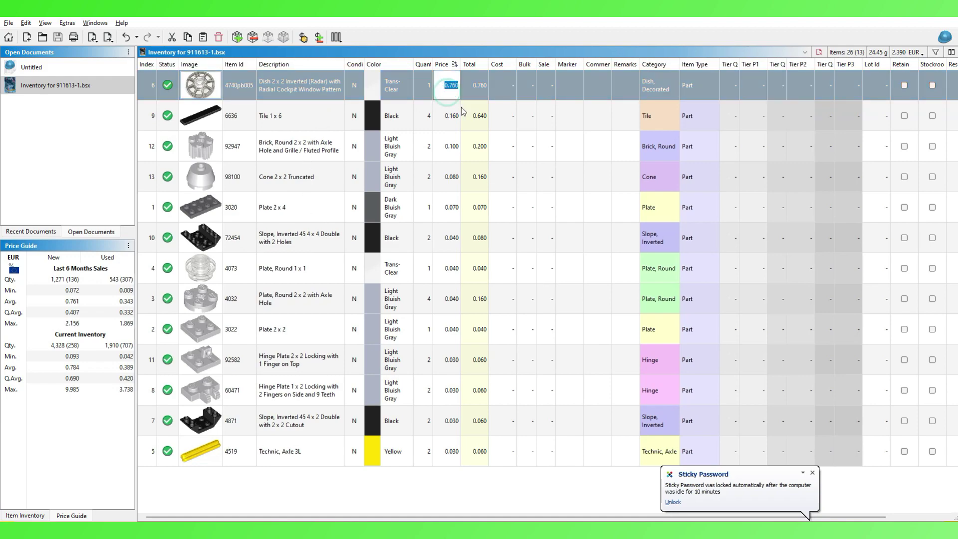
{"action": "type", "text": ".72"}
{"action": "key", "text": "Return"}
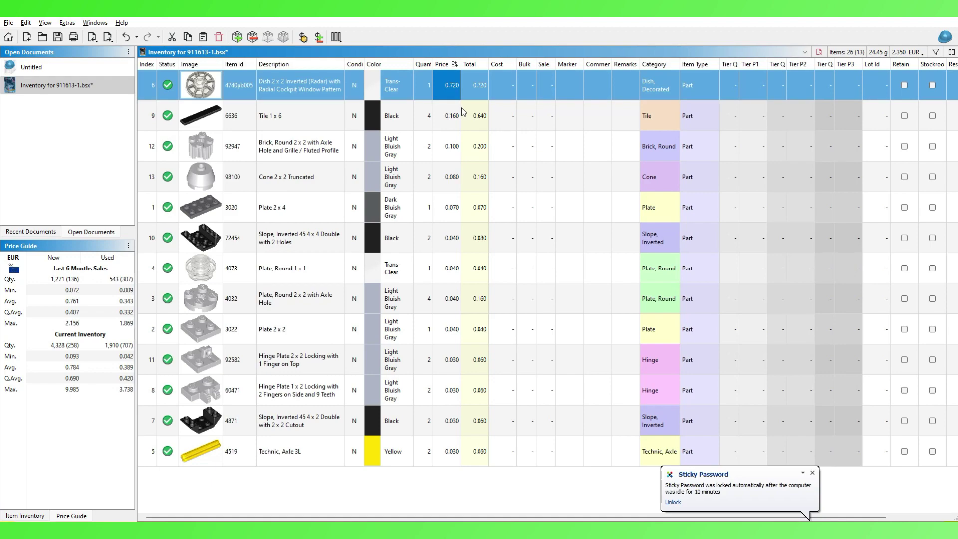
{"action": "double_click", "coordinate": [630, 88]}
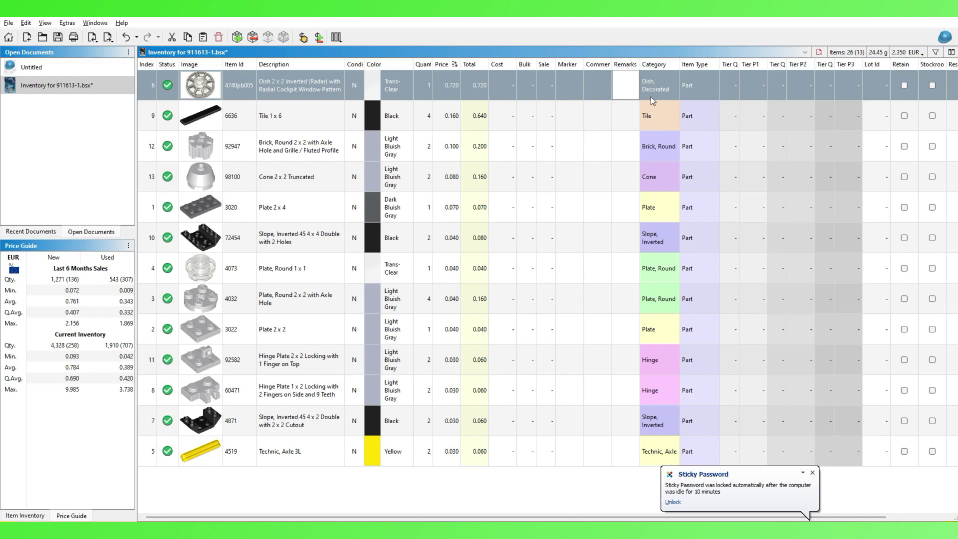
{"action": "type", "text": "Trans"}
{"action": "key", "text": "Return"}
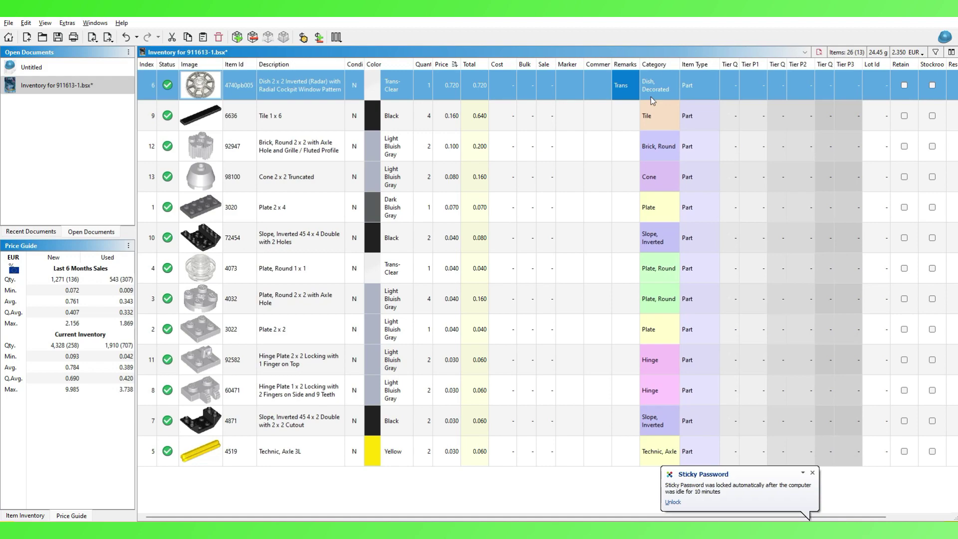
{"action": "left_click", "coordinate": [410, 114]}
Step: Look up the Tile 1 x 6's BrickLink price guide and return to BrickStore
{"action": "right_click", "coordinate": [292, 119]}
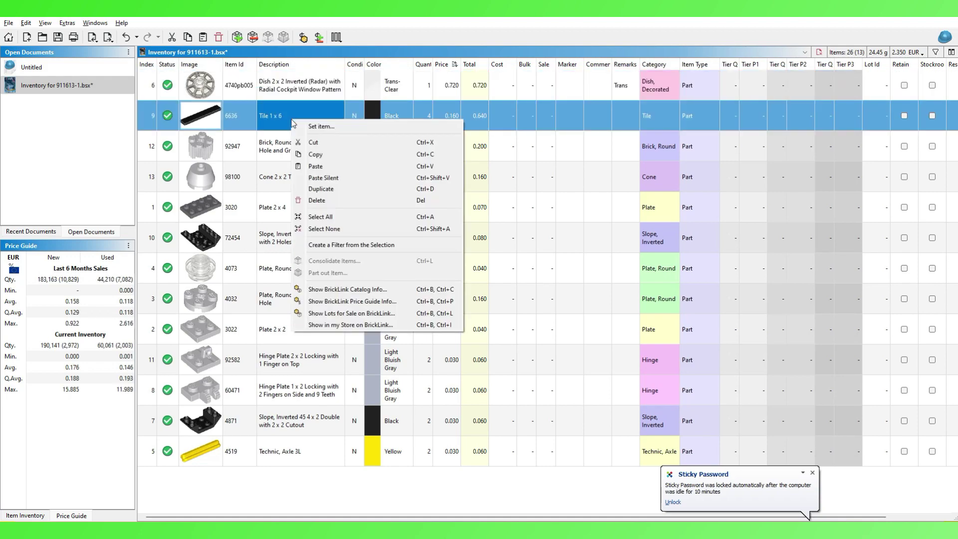
{"action": "left_click", "coordinate": [318, 301]}
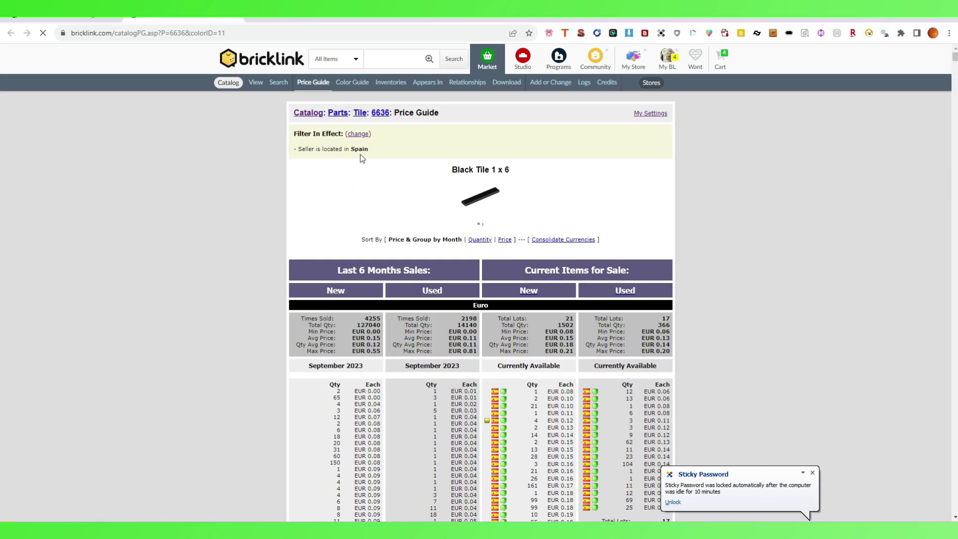
{"action": "scroll", "coordinate": [367, 314], "scroll_direction": "down", "scroll_amount": 1}
{"action": "key", "text": "alt+Tab"}
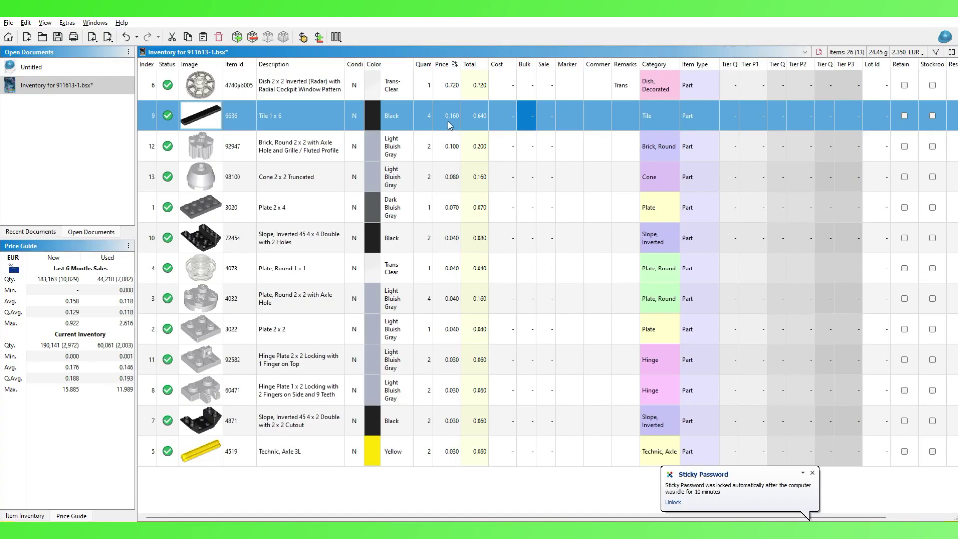
Step: Price the Tile 1 x 6 at 0.150 with the remark 'Small Draw'
{"action": "double_click", "coordinate": [448, 120]}
{"action": "type", "text": ".15"}
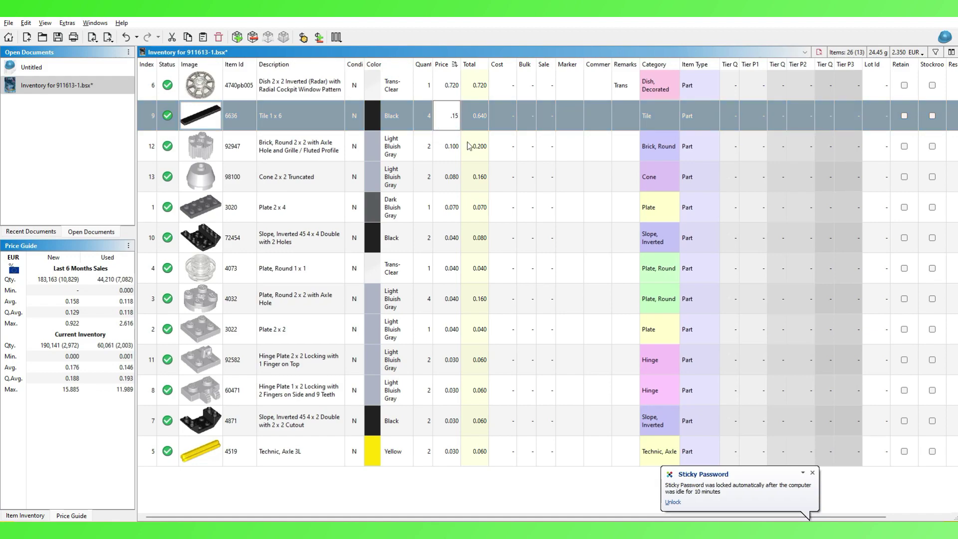
{"action": "key", "text": "Return"}
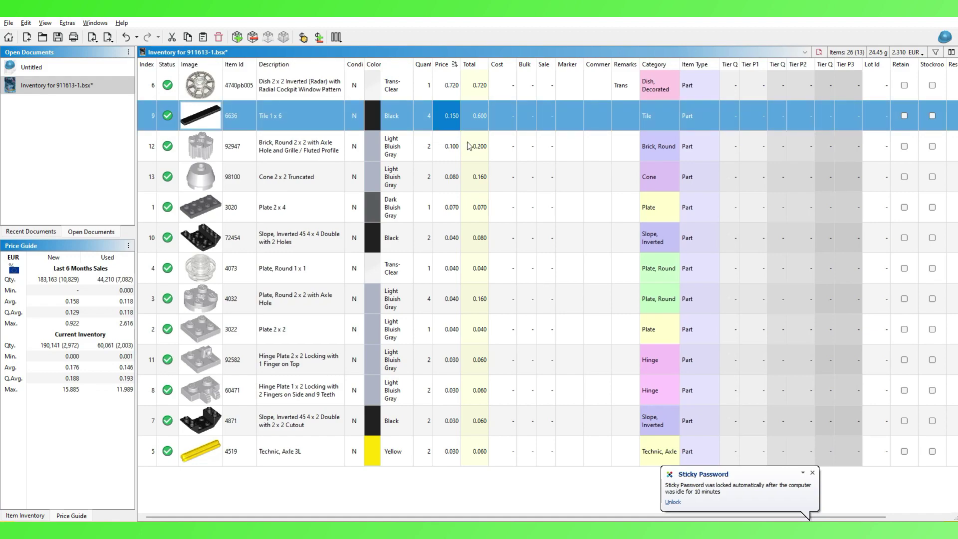
{"action": "double_click", "coordinate": [623, 116]}
{"action": "type", "text": "mall Draw"}
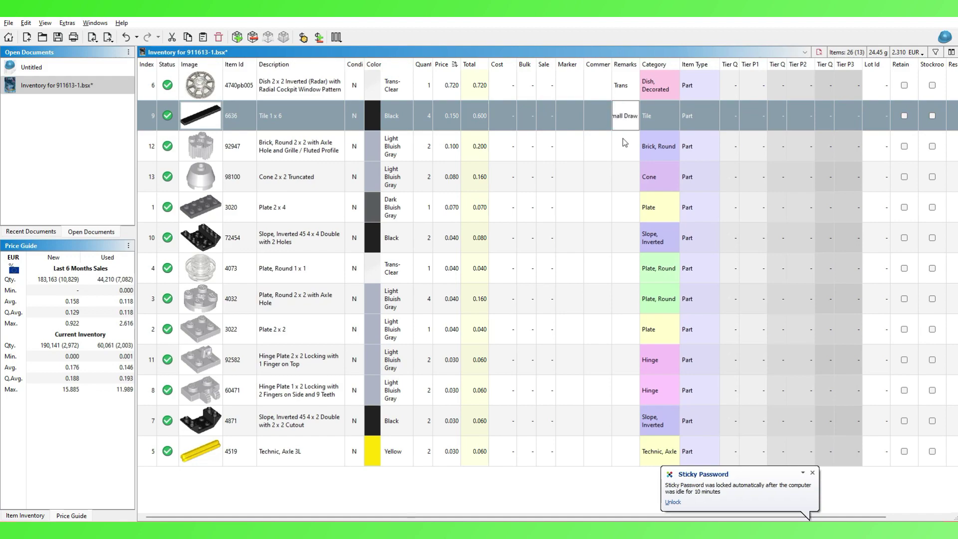
{"action": "key", "text": "Return"}
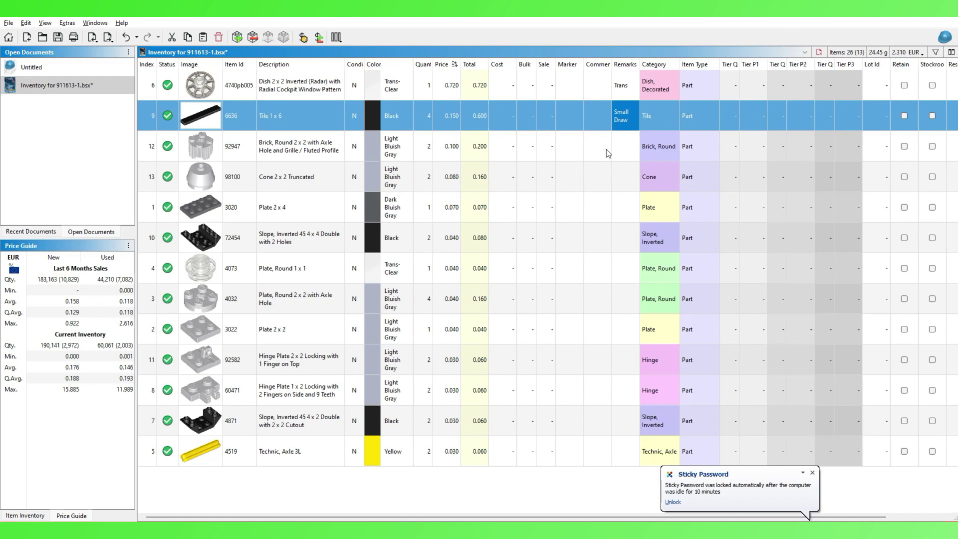
{"action": "left_click", "coordinate": [599, 148]}
{"action": "right_click", "coordinate": [591, 155]}
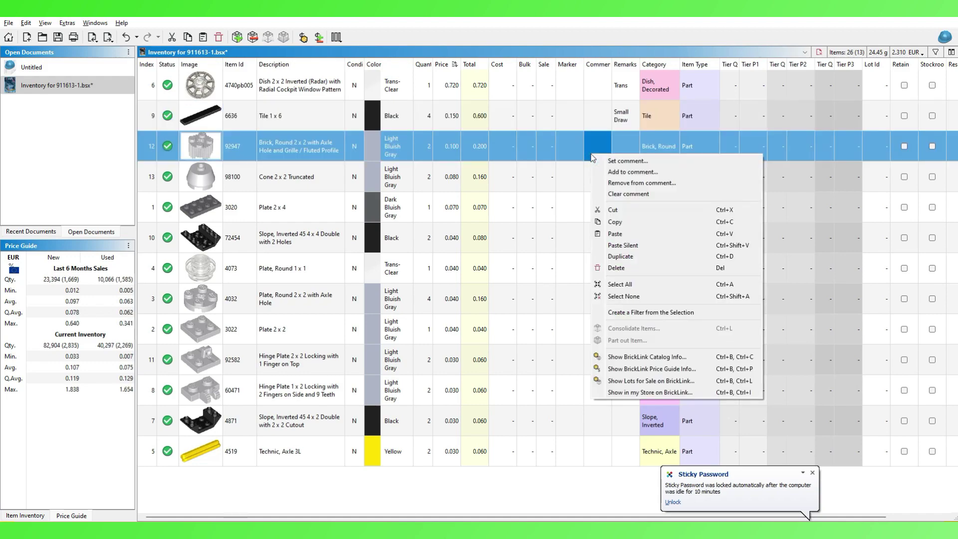
Step: Check the Round 2 x 2 brick's BrickLink price guide, then give it the remark 'Round 1'
{"action": "left_click", "coordinate": [648, 368]}
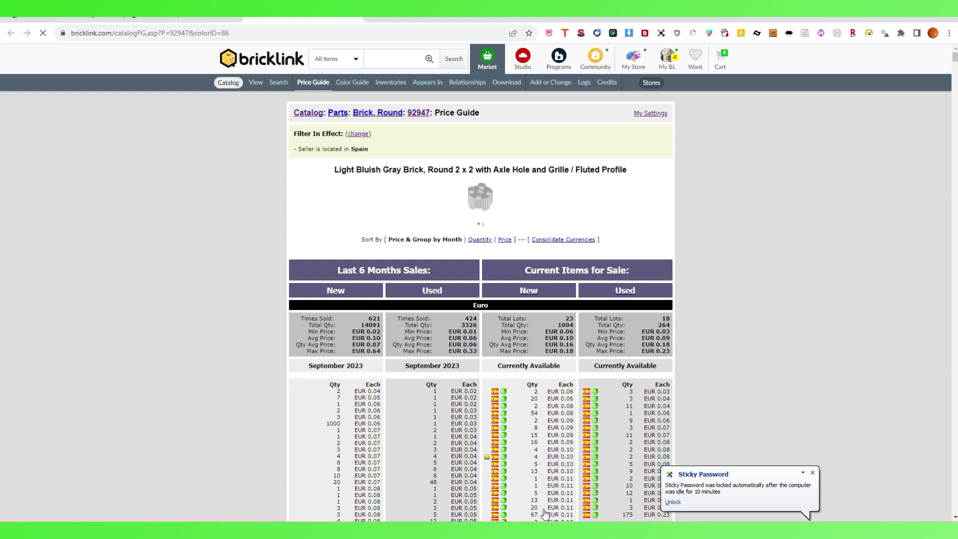
{"action": "key", "text": "alt+Tab"}
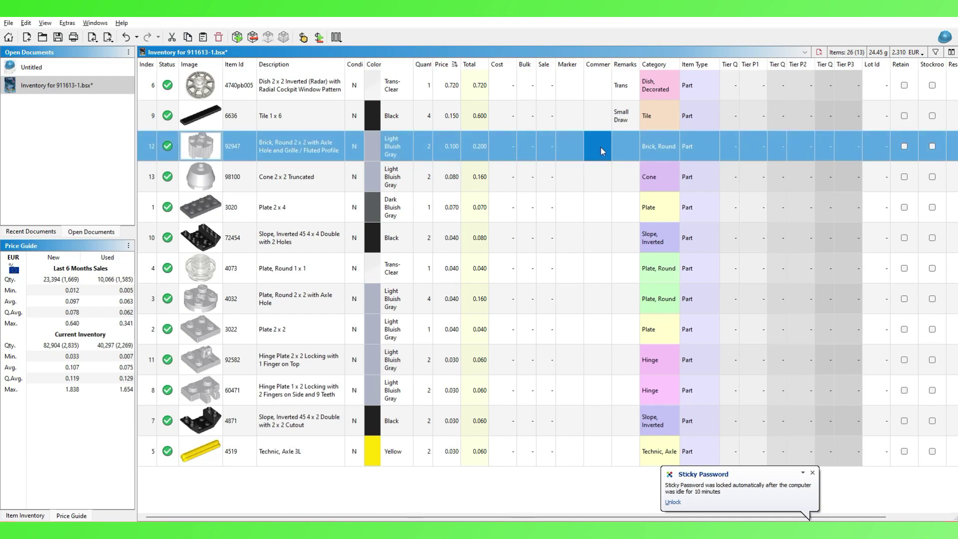
{"action": "double_click", "coordinate": [622, 148]}
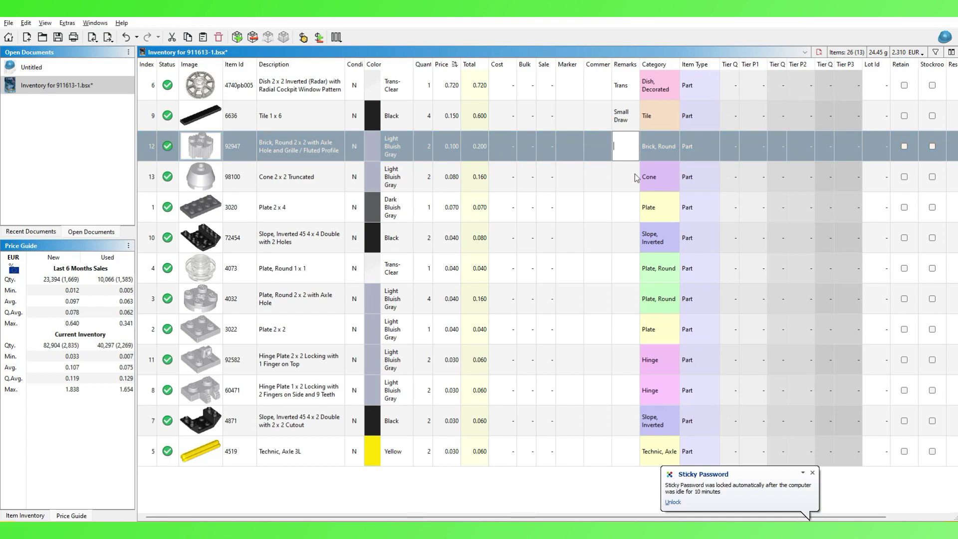
{"action": "type", "text": "Round 1"}
{"action": "key", "text": "Return"}
Step: Review the Cone 2 x 2 Truncated's BrickLink price guide, then return to the inventory
{"action": "right_click", "coordinate": [425, 172]}
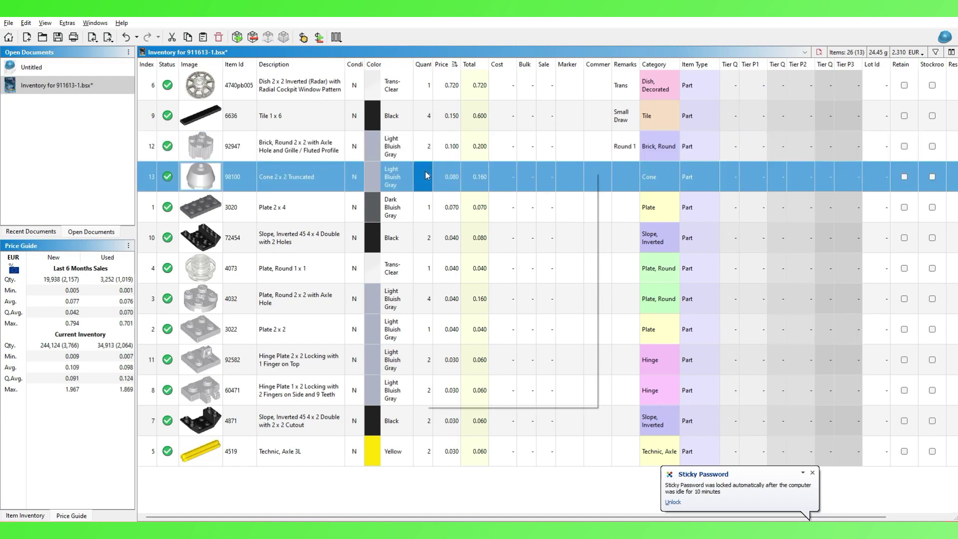
{"action": "left_click", "coordinate": [498, 377]}
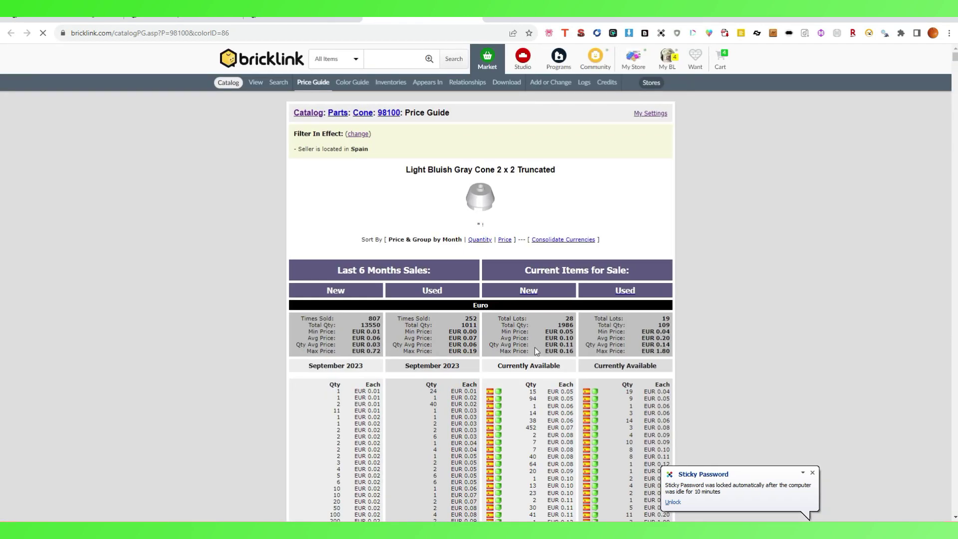
{"action": "scroll", "coordinate": [534, 346], "scroll_direction": "down", "scroll_amount": 2}
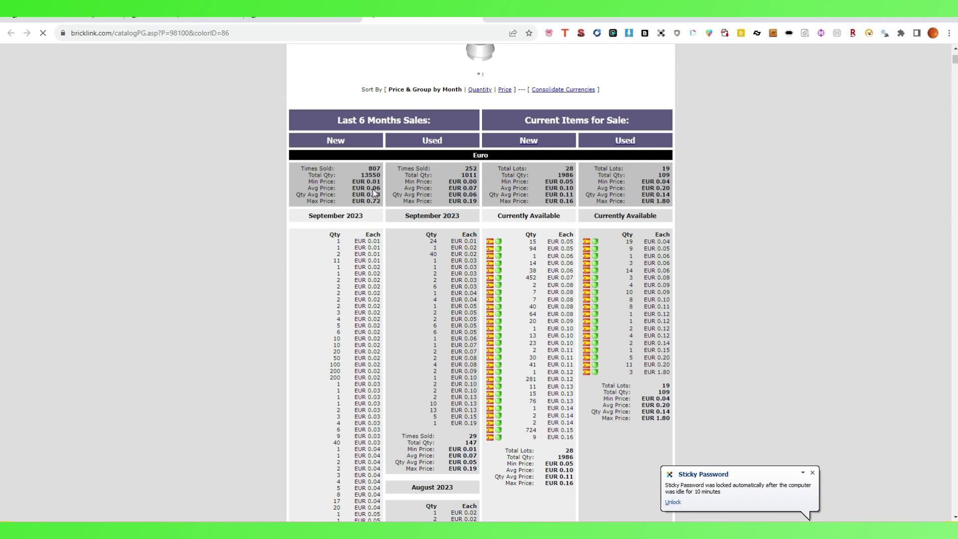
{"action": "key", "text": "alt+Tab"}
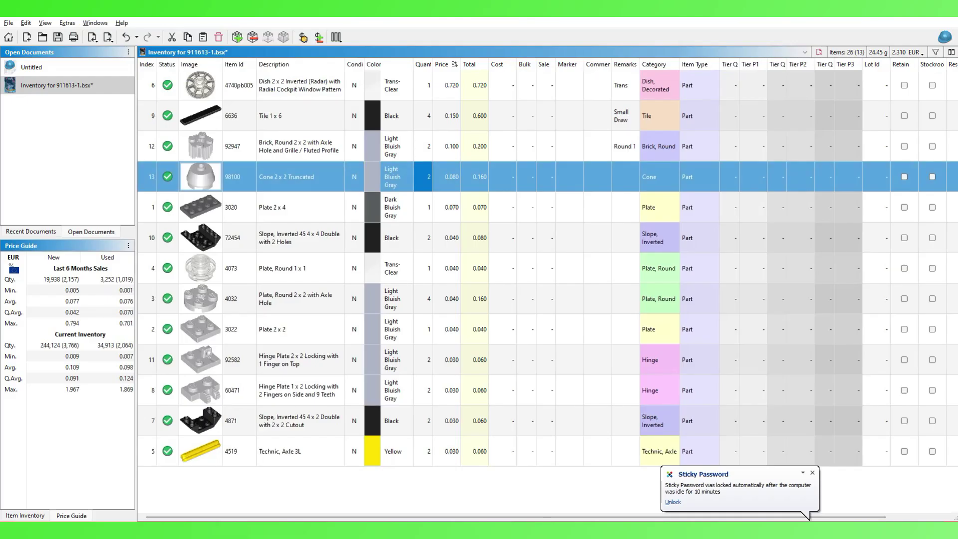
Step: Price the truncated cone at 0.060 and give it the remark 'Round 2x2'
{"action": "double_click", "coordinate": [455, 186]}
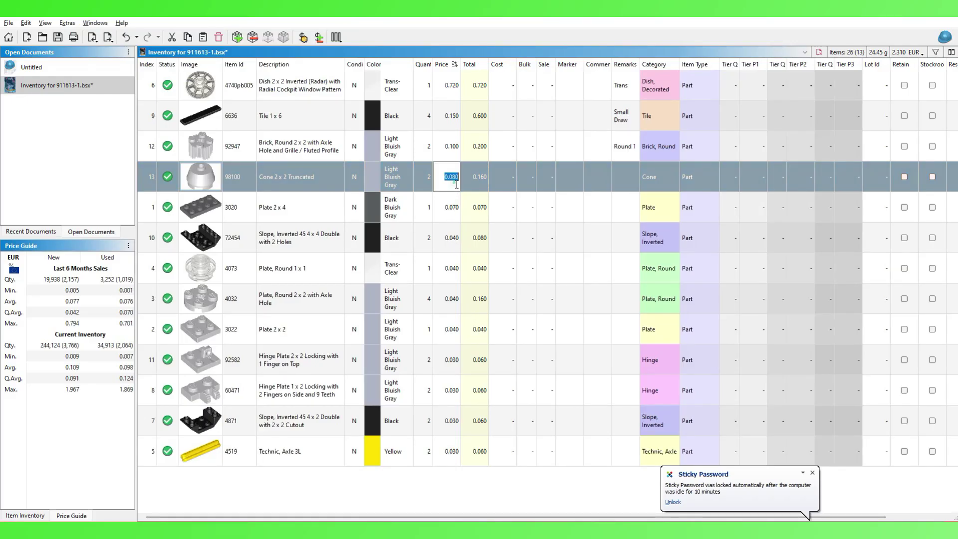
{"action": "type", "text": ".06"}
{"action": "key", "text": "Return"}
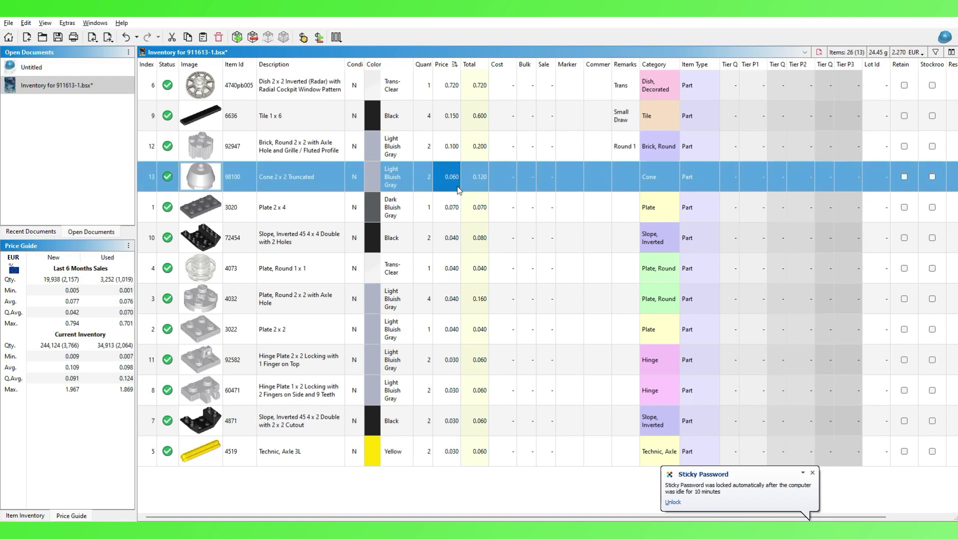
{"action": "double_click", "coordinate": [629, 177]}
{"action": "type", "text": "ound 2x2"}
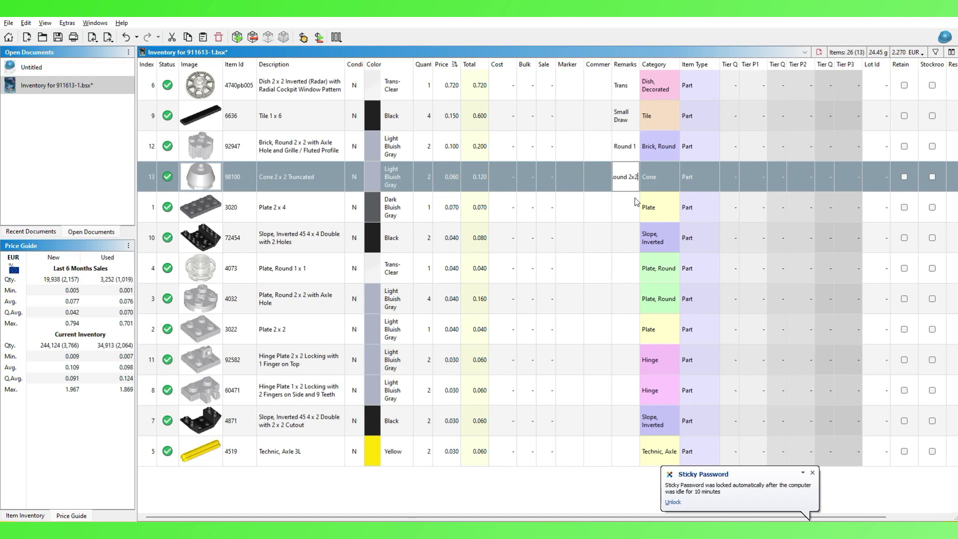
{"action": "key", "text": "Return"}
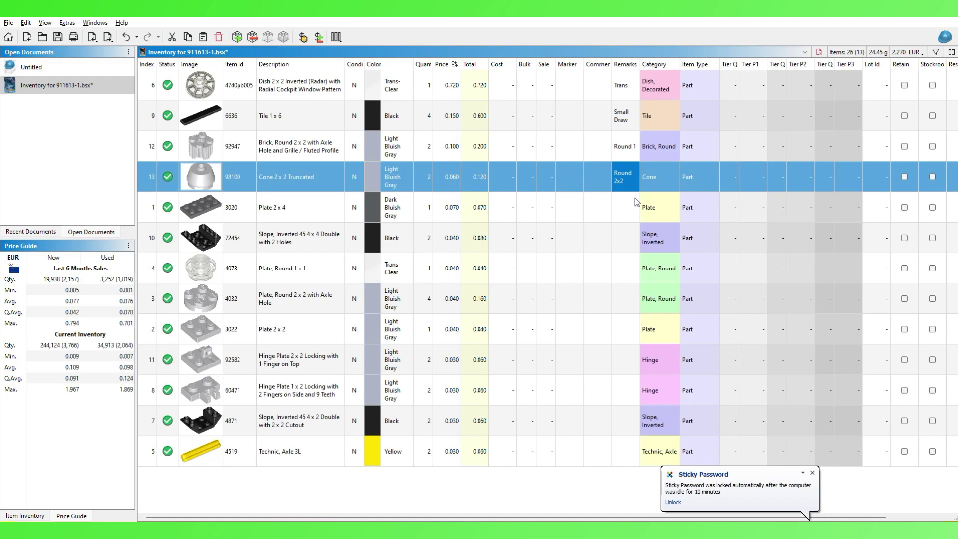
Step: Check the Plate 2 x 4's BrickLink price guide and give it the remark 'DRAW'
{"action": "right_click", "coordinate": [456, 210]}
{"action": "left_click", "coordinate": [516, 428]}
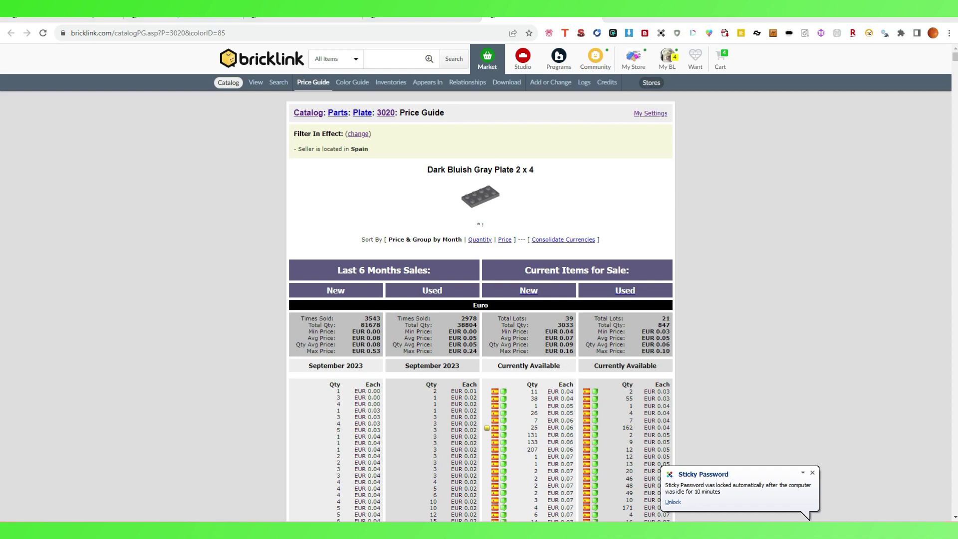
{"action": "key", "text": "alt+Tab"}
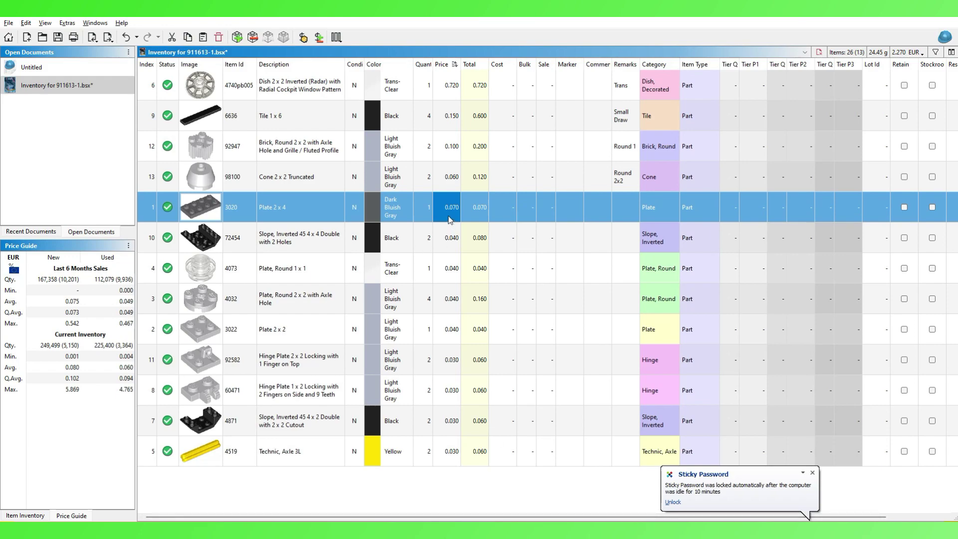
{"action": "double_click", "coordinate": [622, 210]}
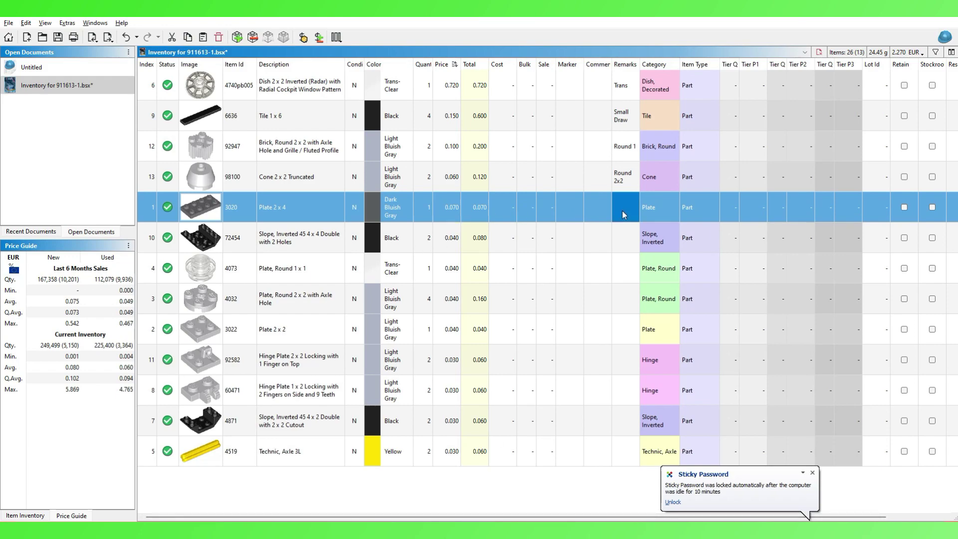
{"action": "type", "text": "DR"}
{"action": "type", "text": "AW"}
{"action": "left_click", "coordinate": [574, 237]}
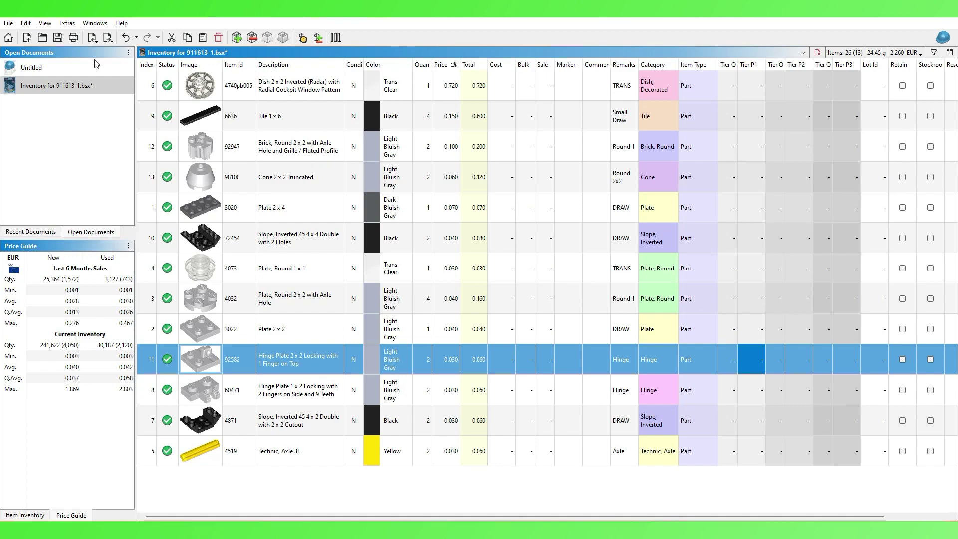
Step: Save the inventory file, select all parts, and bring up the BrickLink export formats
{"action": "left_click", "coordinate": [9, 26]}
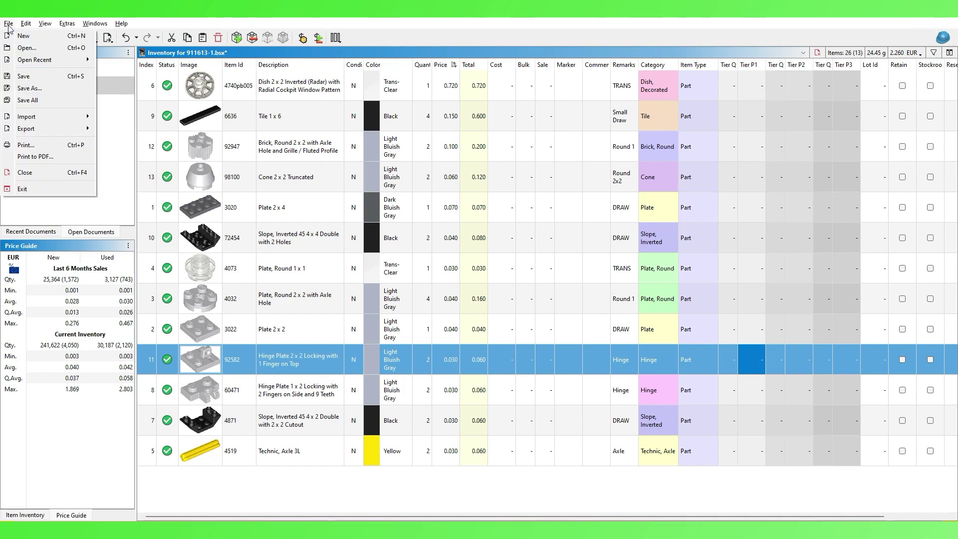
{"action": "left_click", "coordinate": [28, 78]}
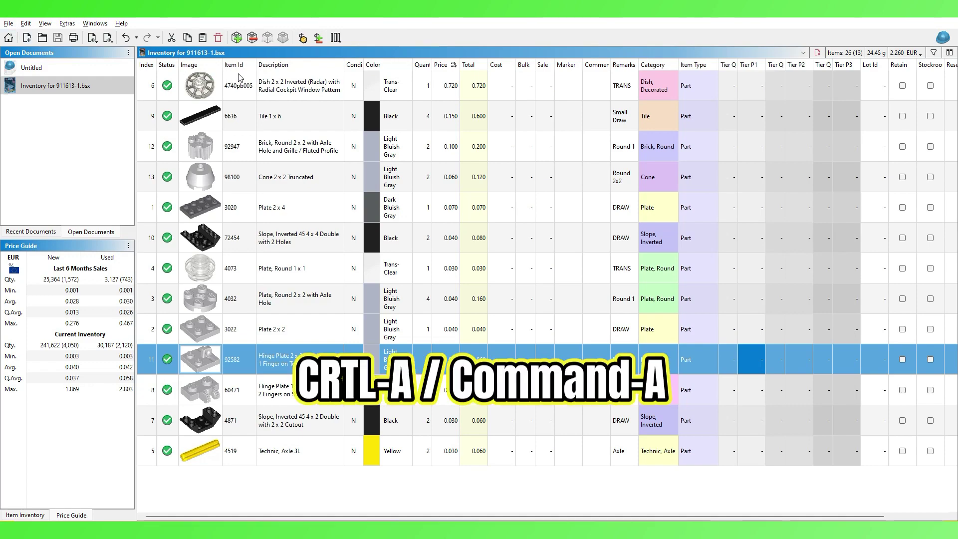
{"action": "left_click", "coordinate": [26, 24]}
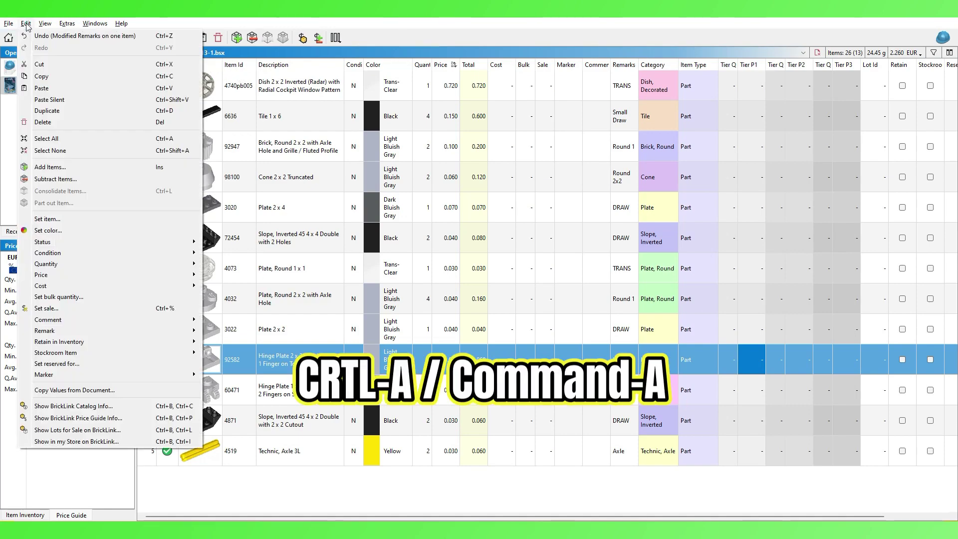
{"action": "left_click", "coordinate": [46, 138]}
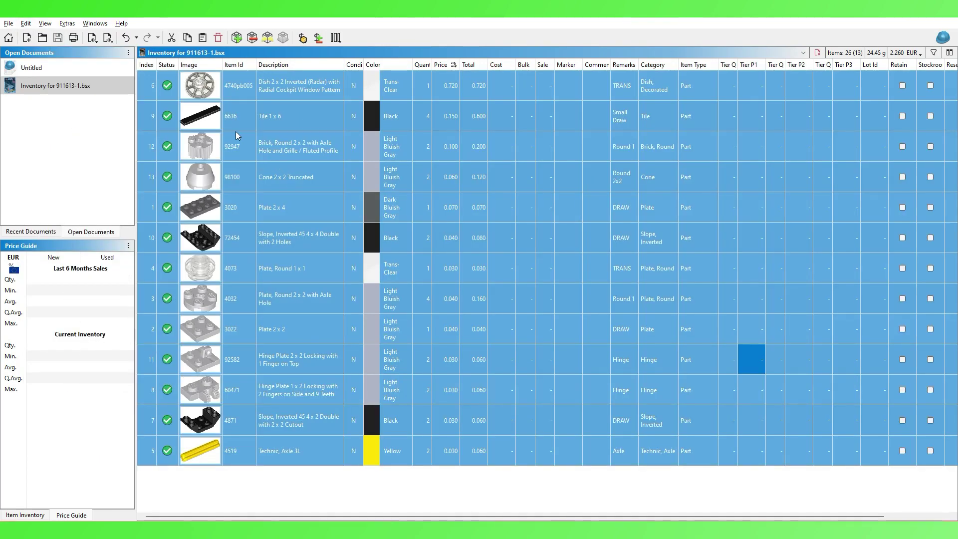
{"action": "left_click", "coordinate": [15, 27]}
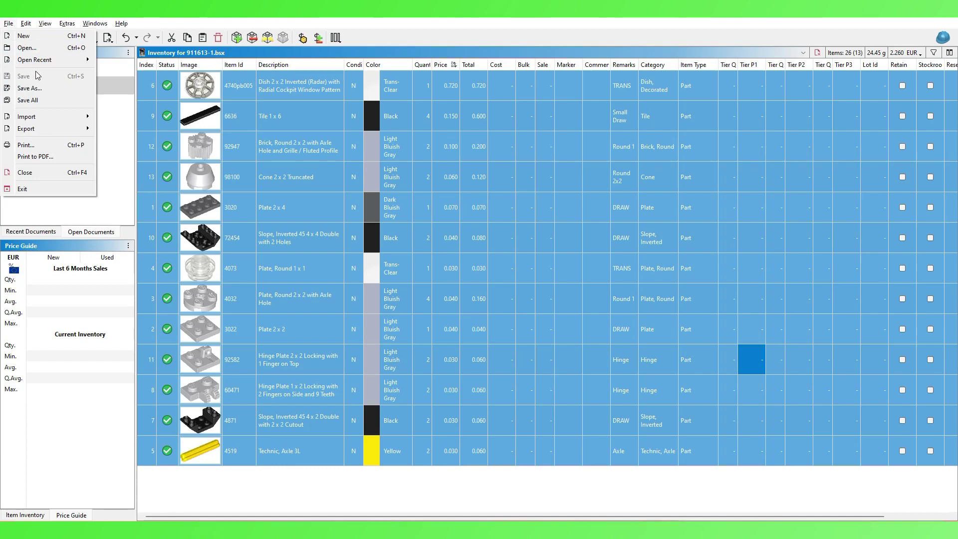
{"action": "left_click", "coordinate": [44, 129]}
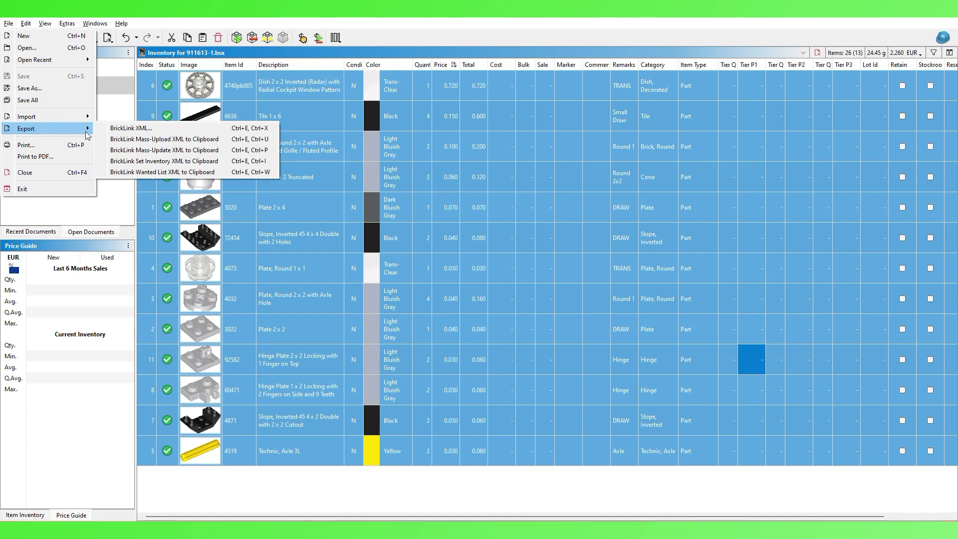
Step: Copy the inventory as Mass-Upload XML, paste it into BrickLink's upload box, and verify it
{"action": "left_click", "coordinate": [134, 140]}
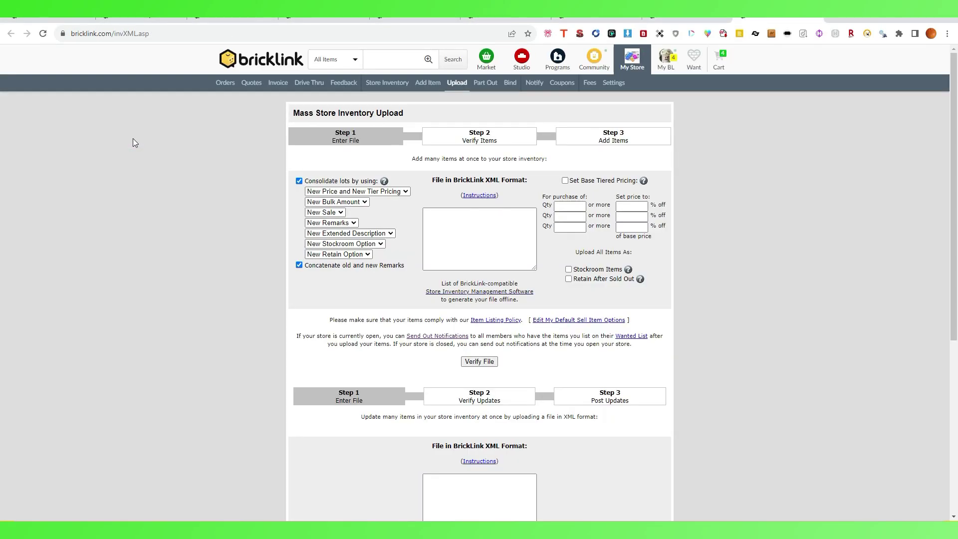
{"action": "left_click", "coordinate": [438, 221]}
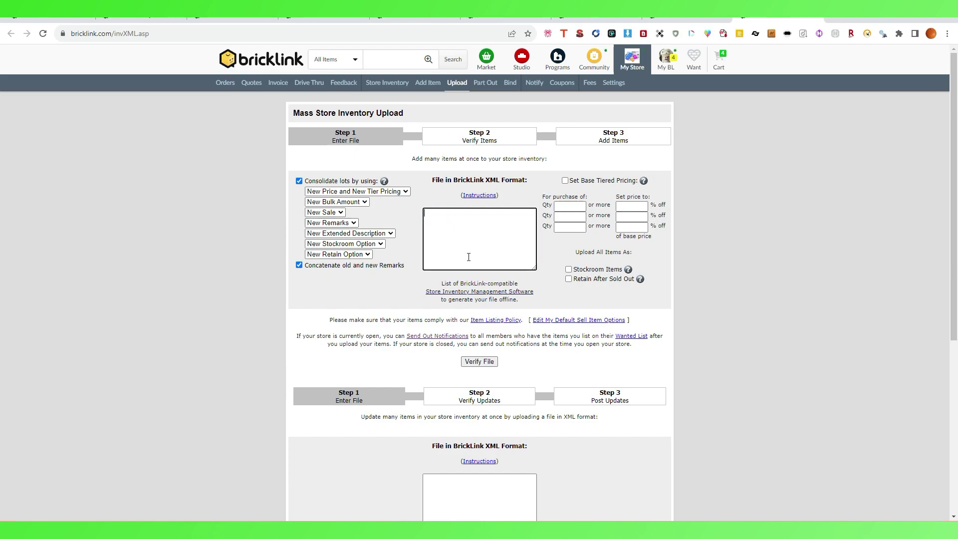
{"action": "key", "text": "ctrl+v"}
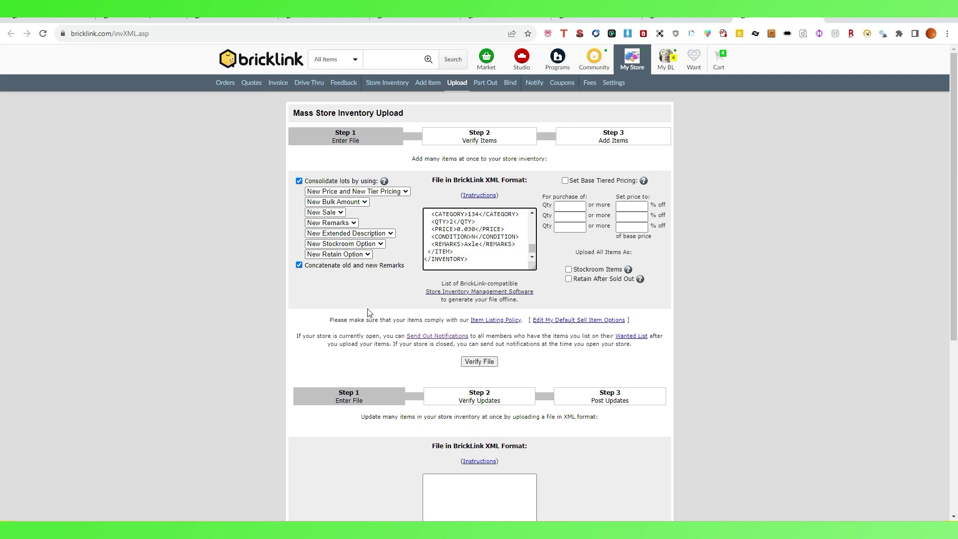
{"action": "left_click", "coordinate": [481, 361]}
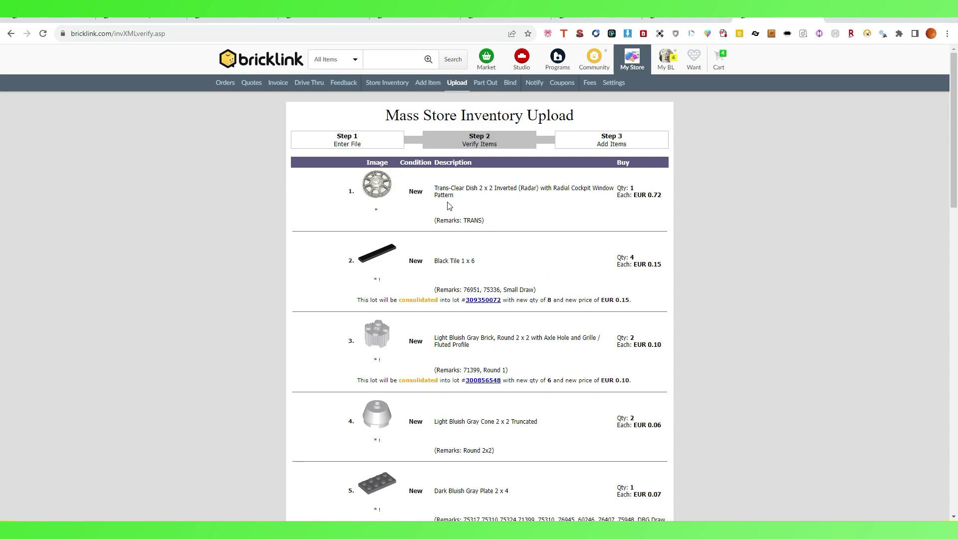
{"action": "scroll", "coordinate": [528, 224], "scroll_direction": "down", "scroll_amount": 2}
{"action": "scroll", "coordinate": [529, 225], "scroll_direction": "down", "scroll_amount": 2}
{"action": "scroll", "coordinate": [527, 225], "scroll_direction": "down", "scroll_amount": 4}
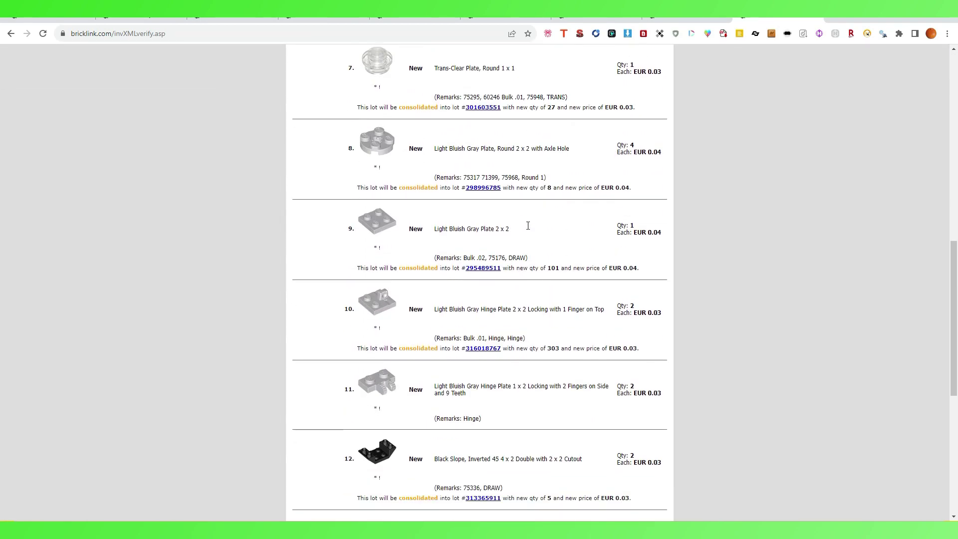
{"action": "scroll", "coordinate": [527, 226], "scroll_direction": "down", "scroll_amount": 3}
{"action": "scroll", "coordinate": [527, 229], "scroll_direction": "down", "scroll_amount": 2}
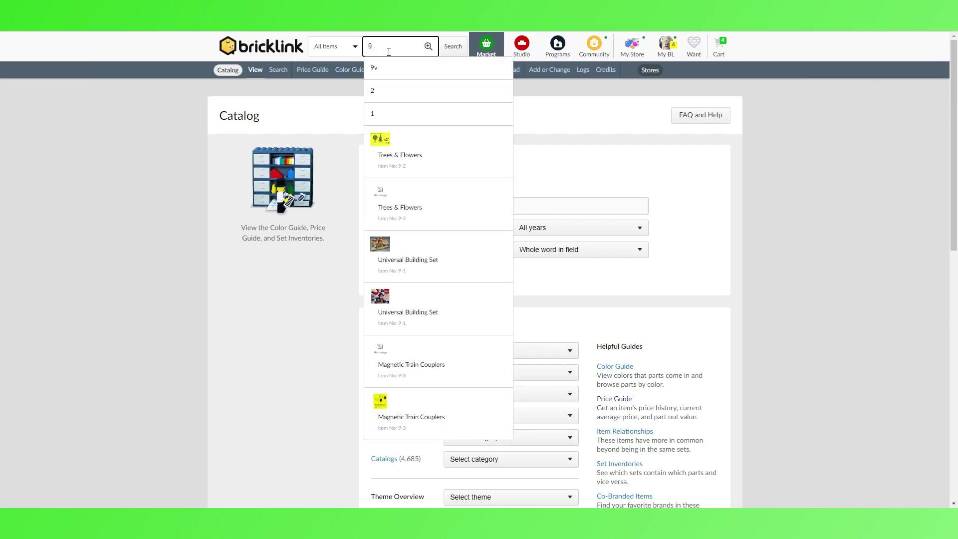
{"action": "type", "text": "11"}
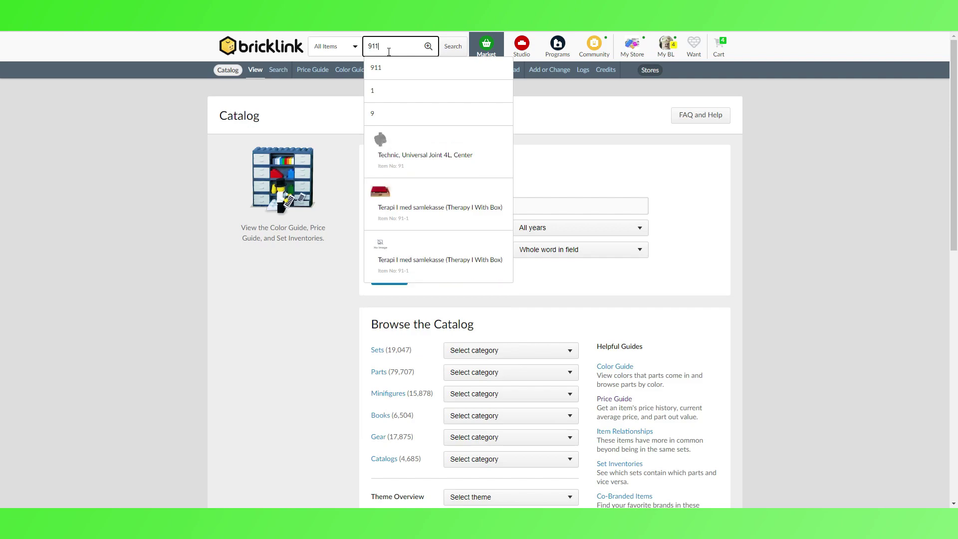
{"action": "type", "text": "613"}
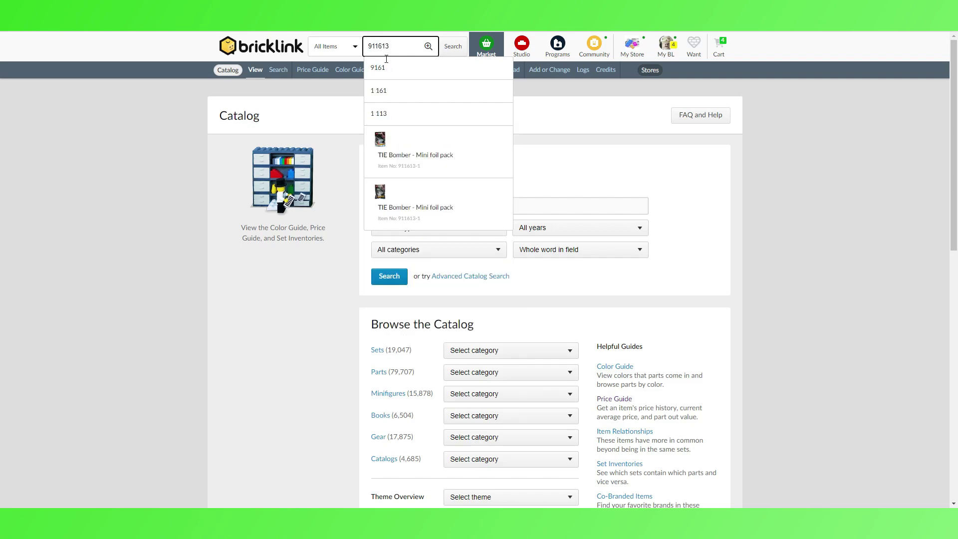
Step: Open the 'TIE Bomber - Mini foil pack' set 911613-1 from the search suggestions
{"action": "left_click", "coordinate": [407, 134]}
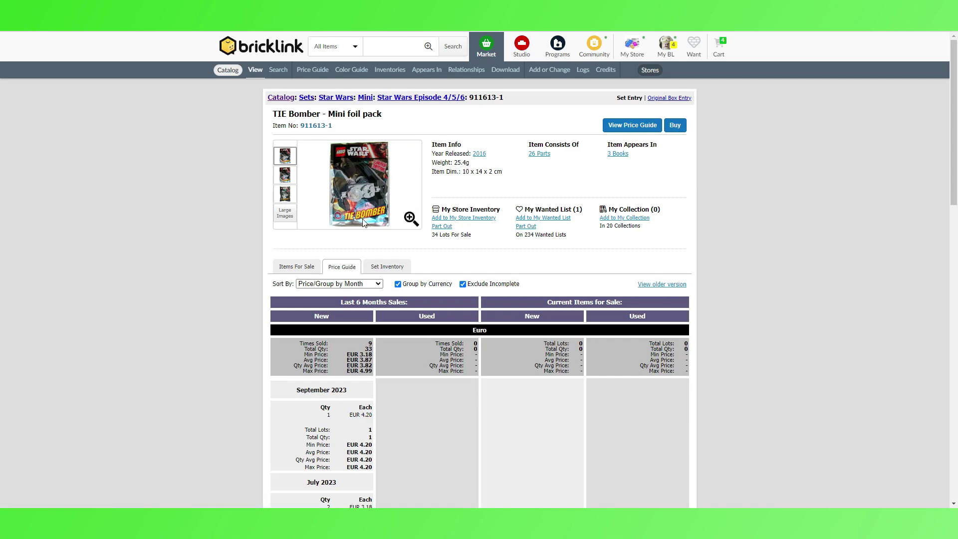
{"action": "scroll", "coordinate": [457, 252], "scroll_direction": "down", "scroll_amount": 2}
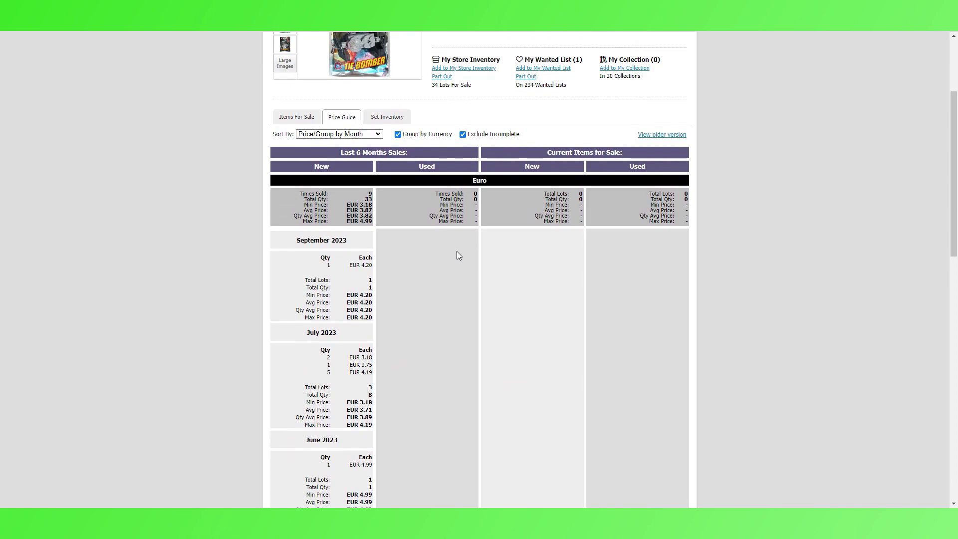
{"action": "scroll", "coordinate": [457, 253], "scroll_direction": "up", "scroll_amount": 2}
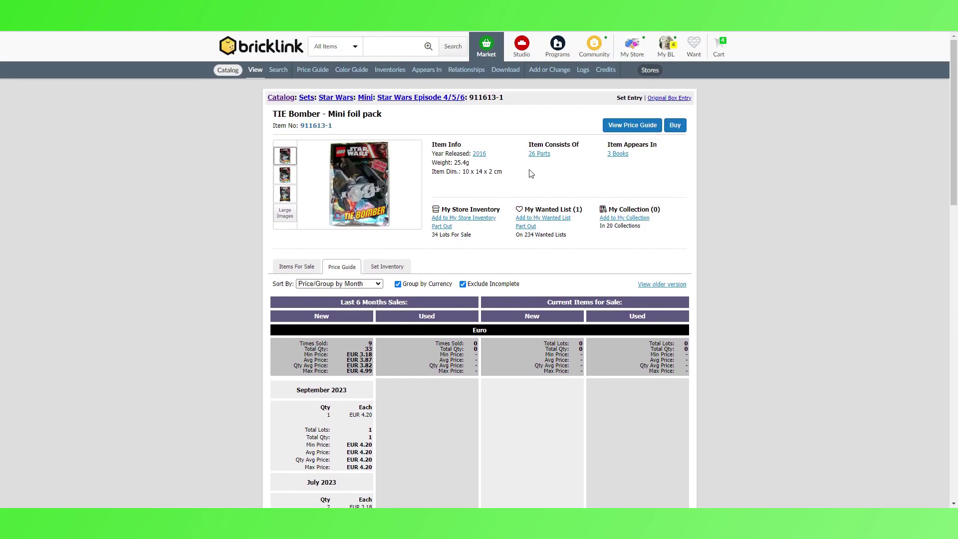
{"action": "mouse_move", "coordinate": [665, 46]}
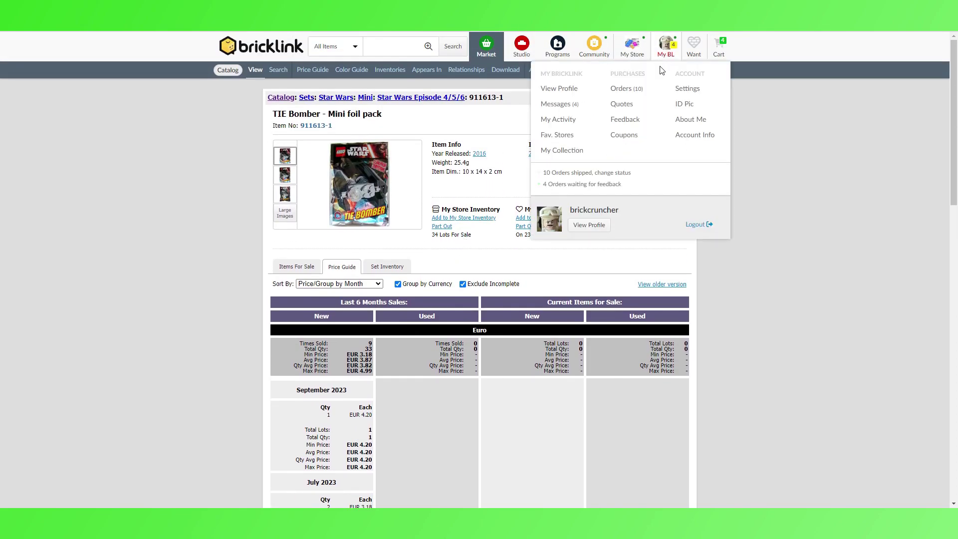
Step: Save price guide settings to include stores located Anywhere, then return to the TIE Bomber page
{"action": "left_click", "coordinate": [681, 90]}
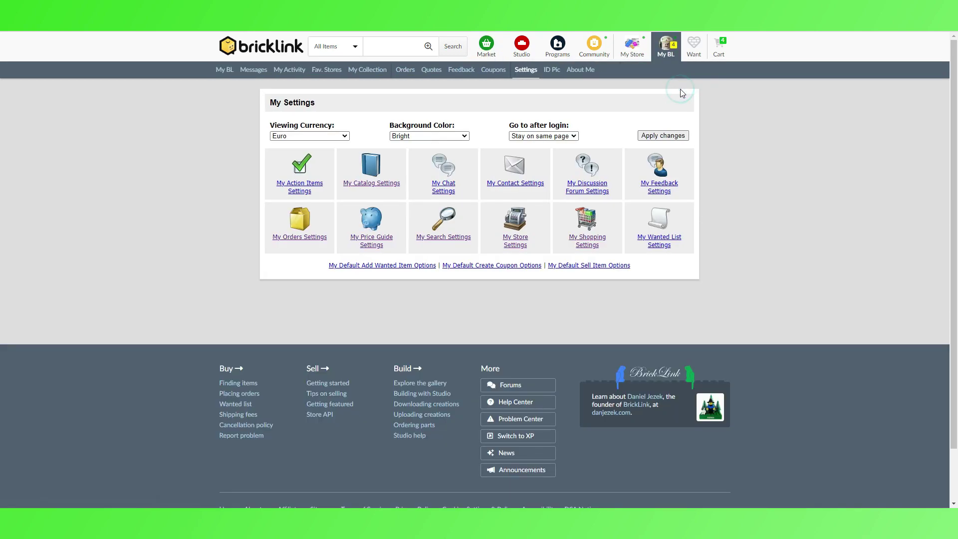
{"action": "left_click", "coordinate": [386, 241]}
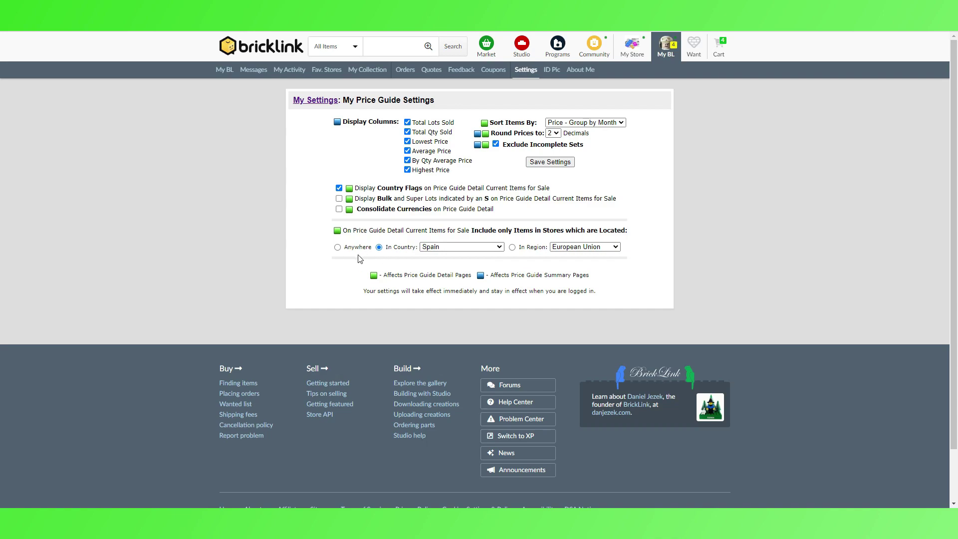
{"action": "left_click", "coordinate": [337, 247]}
{"action": "left_click", "coordinate": [554, 163]}
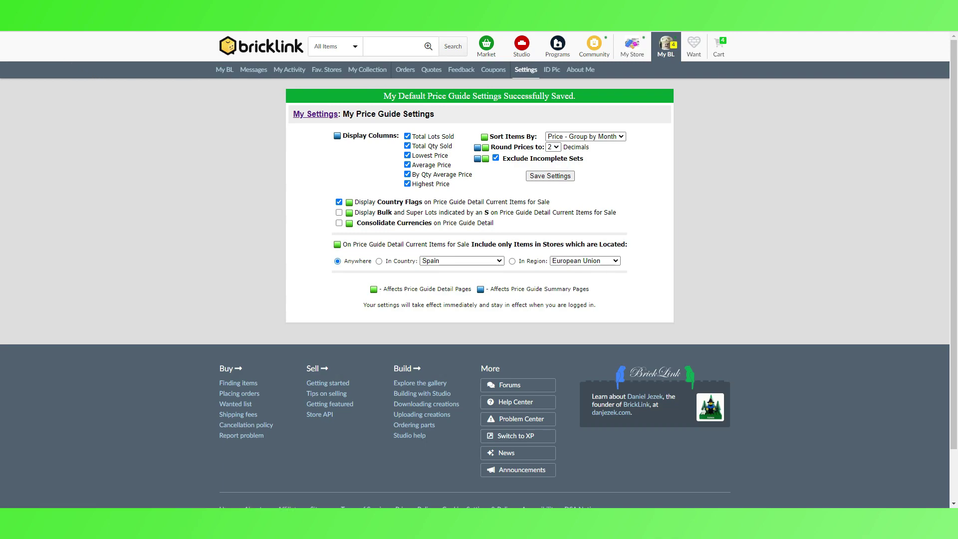
{"action": "right_click", "coordinate": [30, 33]}
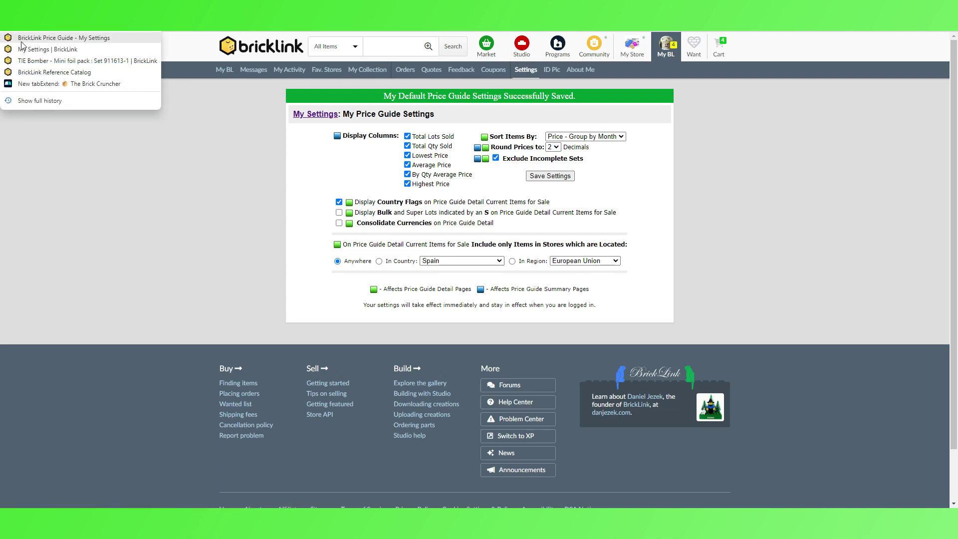
{"action": "left_click", "coordinate": [26, 59]}
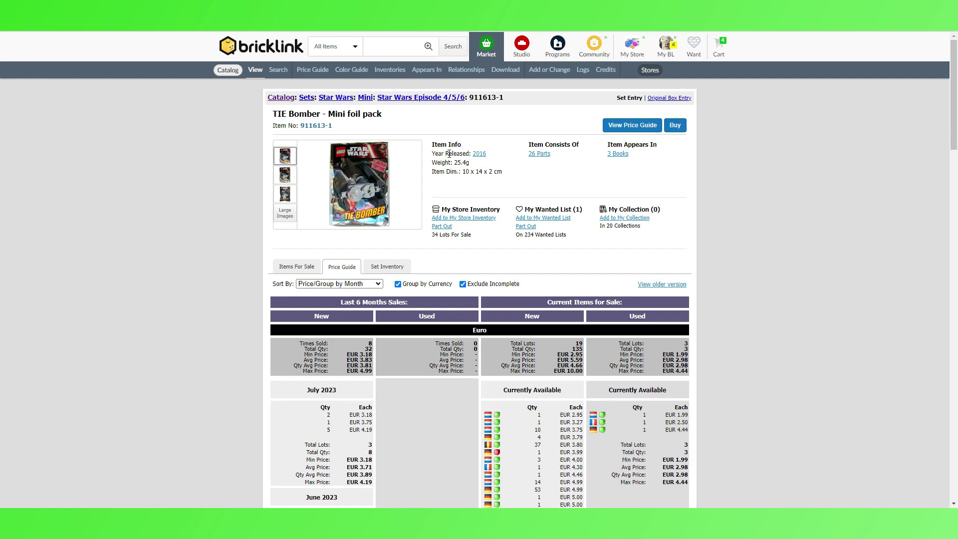
{"action": "scroll", "coordinate": [413, 248], "scroll_direction": "down", "scroll_amount": 1}
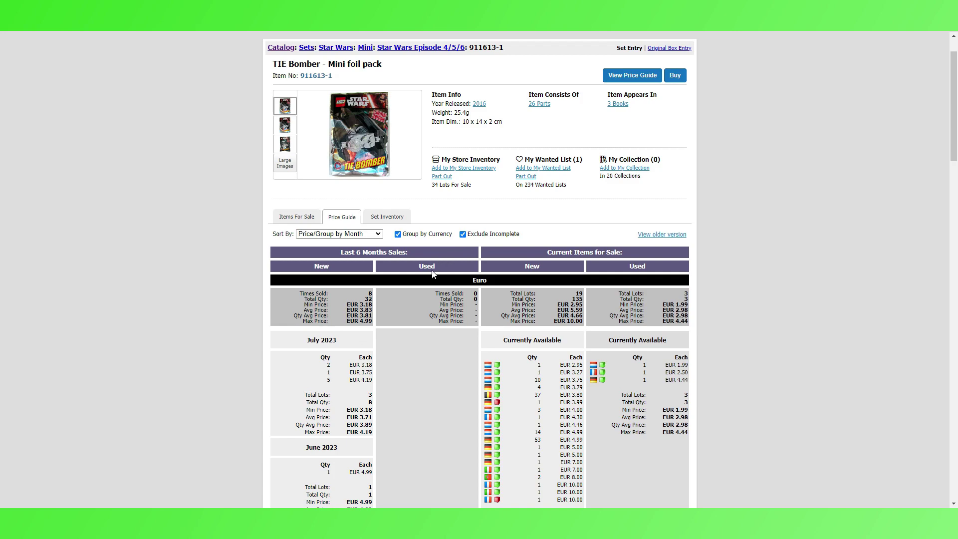
{"action": "scroll", "coordinate": [428, 283], "scroll_direction": "down", "scroll_amount": 1}
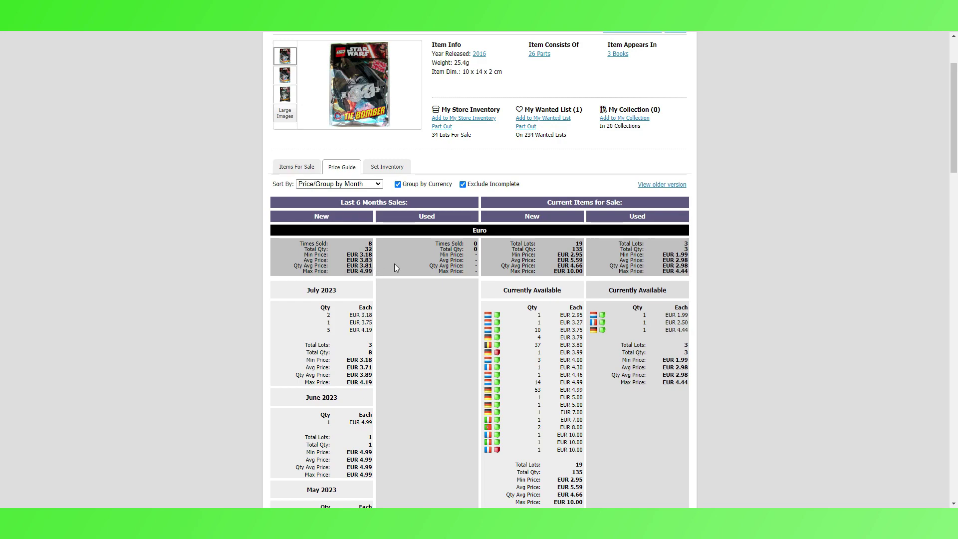
{"action": "scroll", "coordinate": [395, 264], "scroll_direction": "down", "scroll_amount": 2}
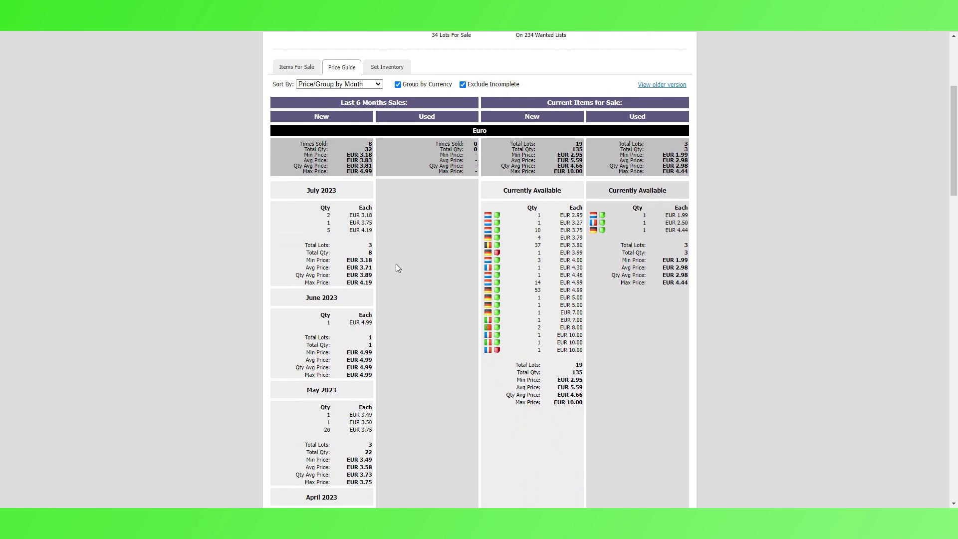
{"action": "scroll", "coordinate": [396, 264], "scroll_direction": "down", "scroll_amount": 3}
{"action": "scroll", "coordinate": [395, 263], "scroll_direction": "down", "scroll_amount": 3}
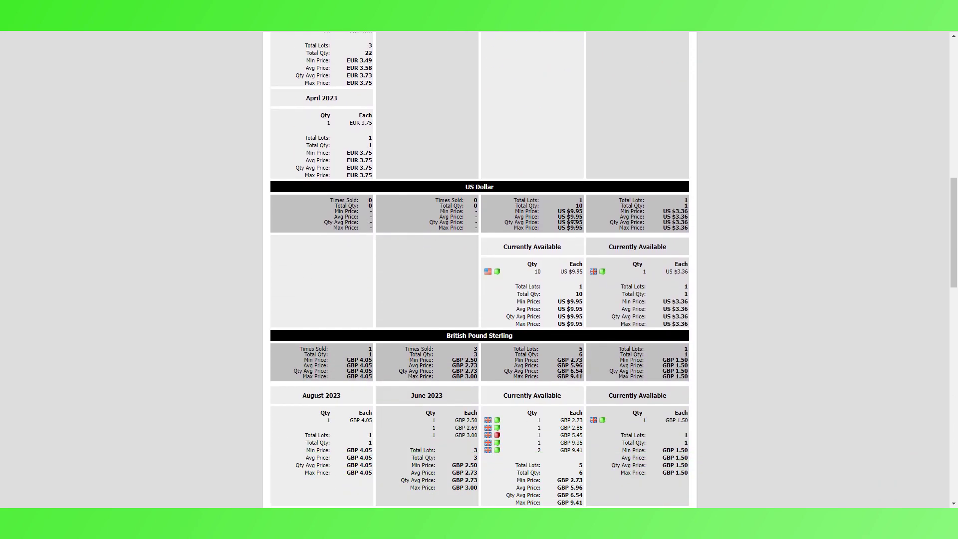
{"action": "scroll", "coordinate": [453, 259], "scroll_direction": "down", "scroll_amount": 2}
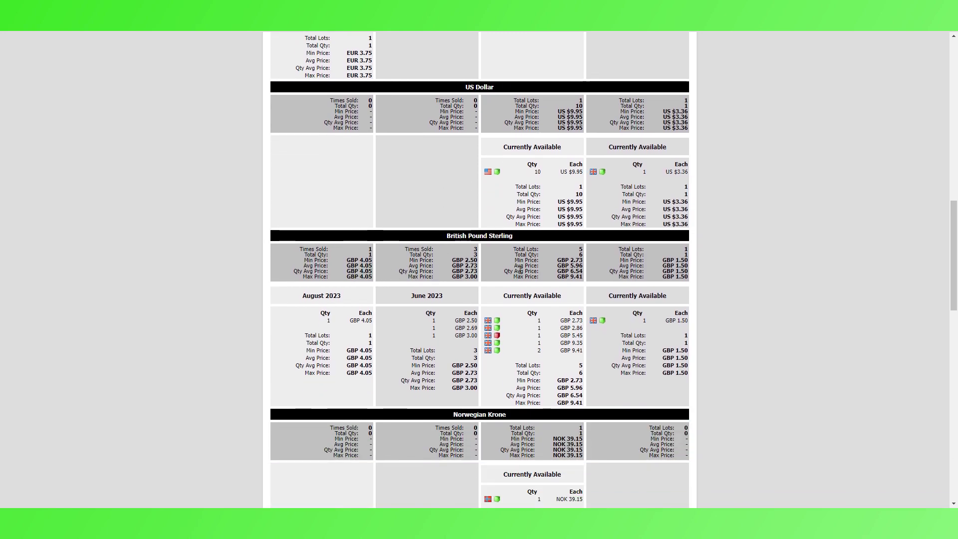
{"action": "scroll", "coordinate": [456, 285], "scroll_direction": "down", "scroll_amount": 1}
{"action": "scroll", "coordinate": [456, 284], "scroll_direction": "down", "scroll_amount": 2}
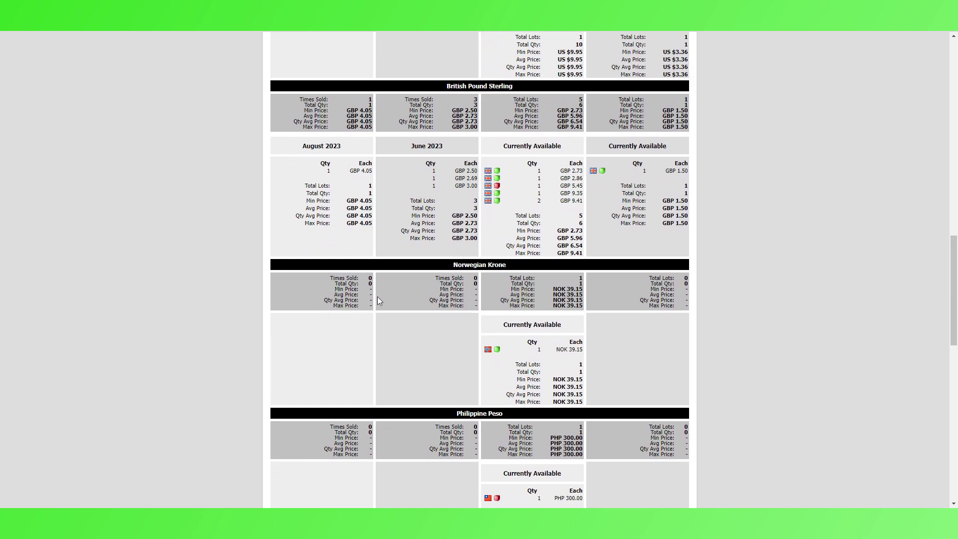
{"action": "scroll", "coordinate": [378, 296], "scroll_direction": "down", "scroll_amount": 2}
{"action": "scroll", "coordinate": [372, 338], "scroll_direction": "down", "scroll_amount": 2}
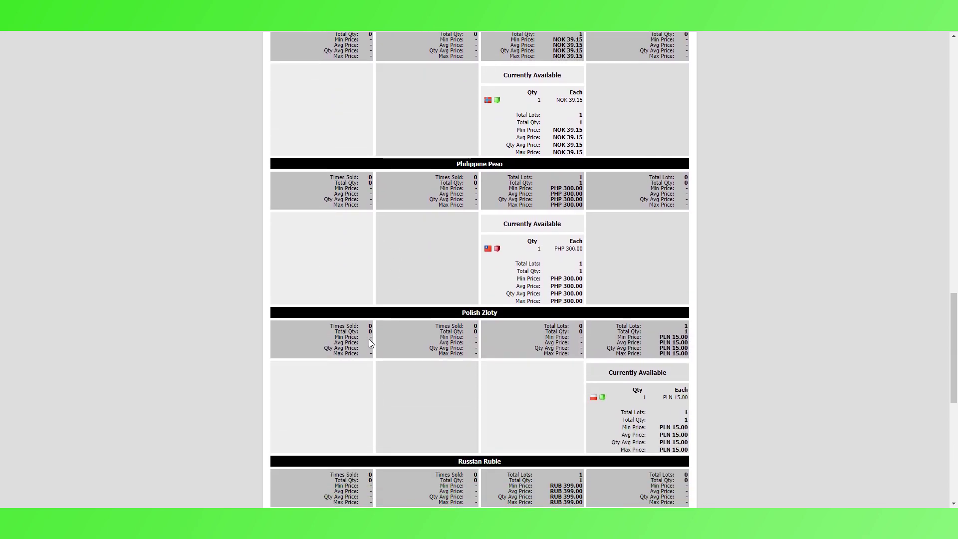
{"action": "scroll", "coordinate": [396, 337], "scroll_direction": "down", "scroll_amount": 3}
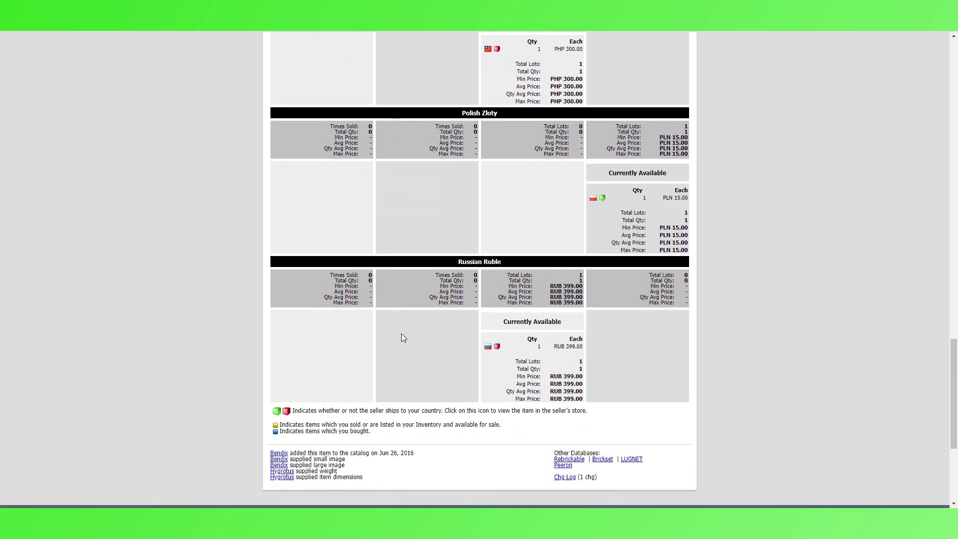
{"action": "scroll", "coordinate": [401, 333], "scroll_direction": "up", "scroll_amount": 2}
{"action": "scroll", "coordinate": [400, 332], "scroll_direction": "up", "scroll_amount": 3}
{"action": "scroll", "coordinate": [401, 327], "scroll_direction": "up", "scroll_amount": 3}
{"action": "scroll", "coordinate": [400, 321], "scroll_direction": "up", "scroll_amount": 2}
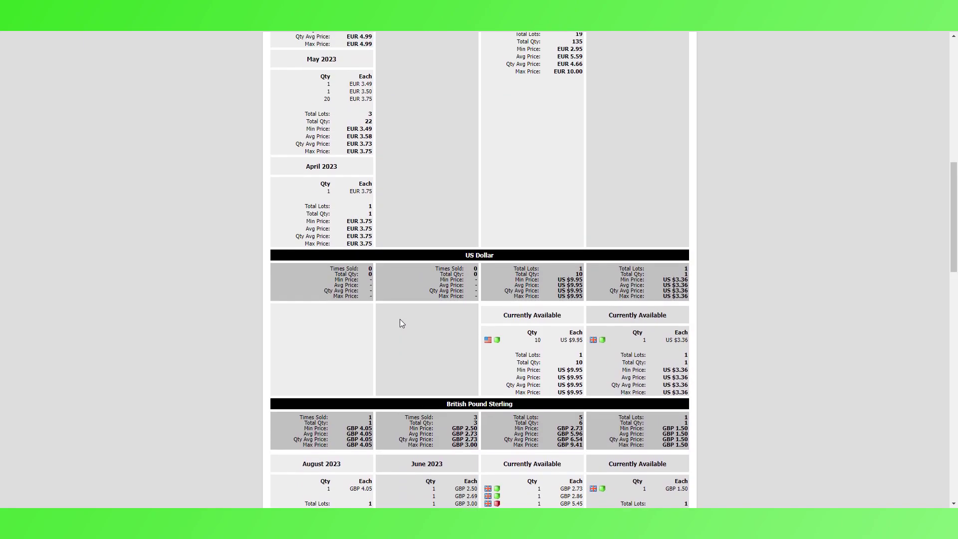
{"action": "scroll", "coordinate": [400, 319], "scroll_direction": "up", "scroll_amount": 3}
{"action": "scroll", "coordinate": [400, 318], "scroll_direction": "up", "scroll_amount": 2}
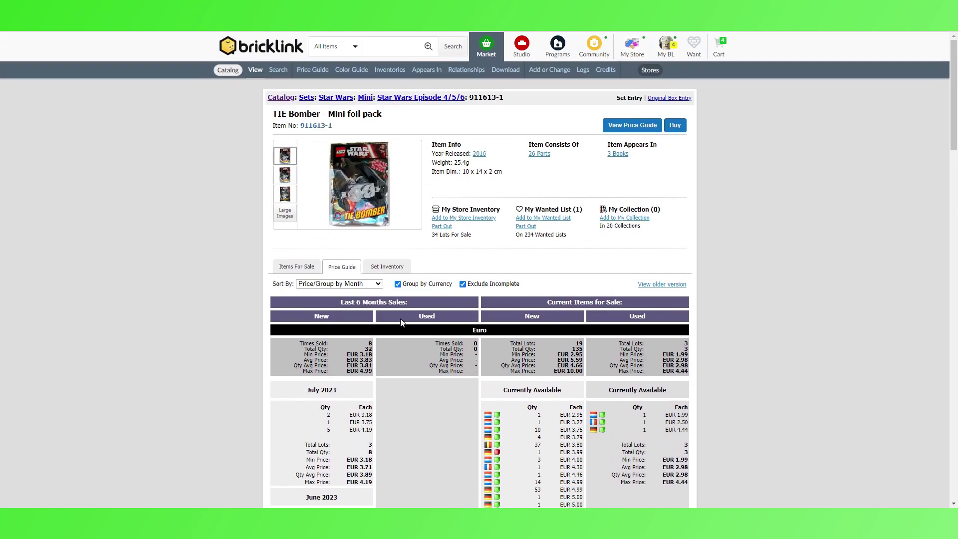